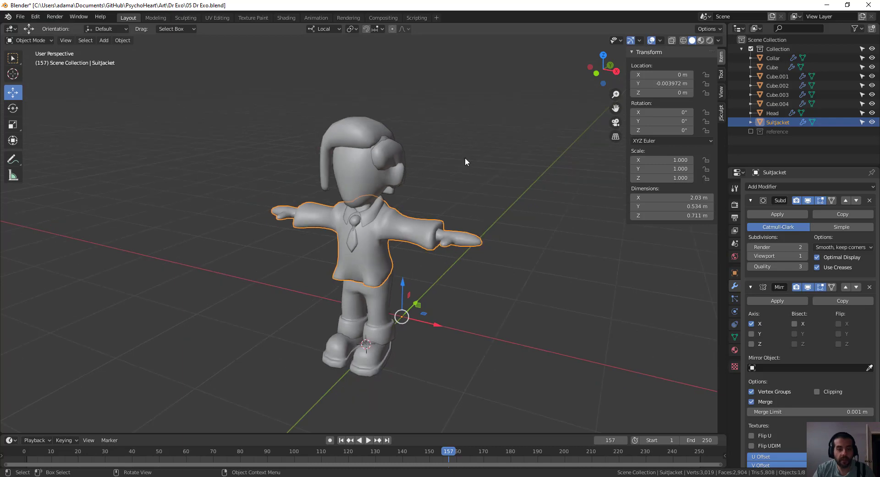
- Switch to the UV Editing workspace and put the suit jacket back in Object Mode
{"action": "left_click", "coordinate": [216, 17]}
{"action": "middle_click_drag", "start_coordinate": [535, 242], "coordinate": [514, 209]}
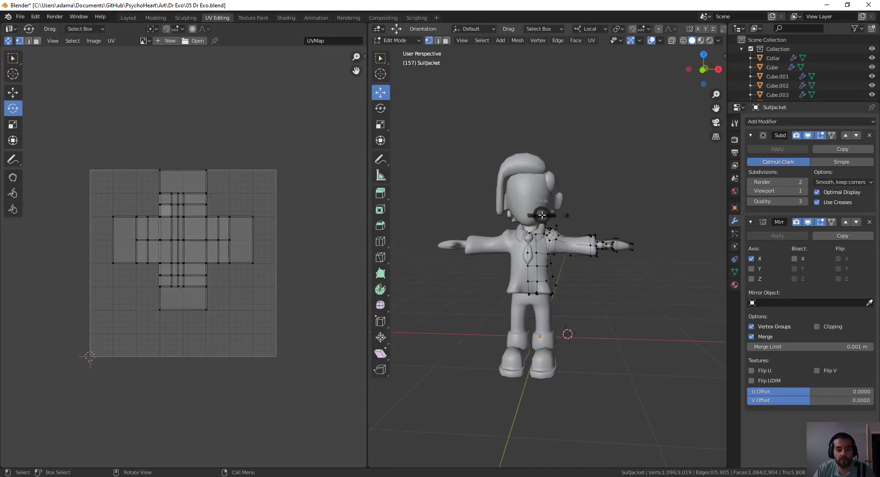
{"action": "key", "text": "ctrl+Tab"}
{"action": "left_click", "coordinate": [482, 219]}
- Examine the character's separate objects, selecting all of them together and individual pieces such as the tie, head and hair
{"action": "left_click_drag", "start_coordinate": [407, 117], "coordinate": [665, 443]}
{"action": "middle_click_drag", "start_coordinate": [599, 314], "coordinate": [591, 244]}
{"action": "scroll", "coordinate": [568, 279], "scroll_direction": "up", "scroll_amount": 1}
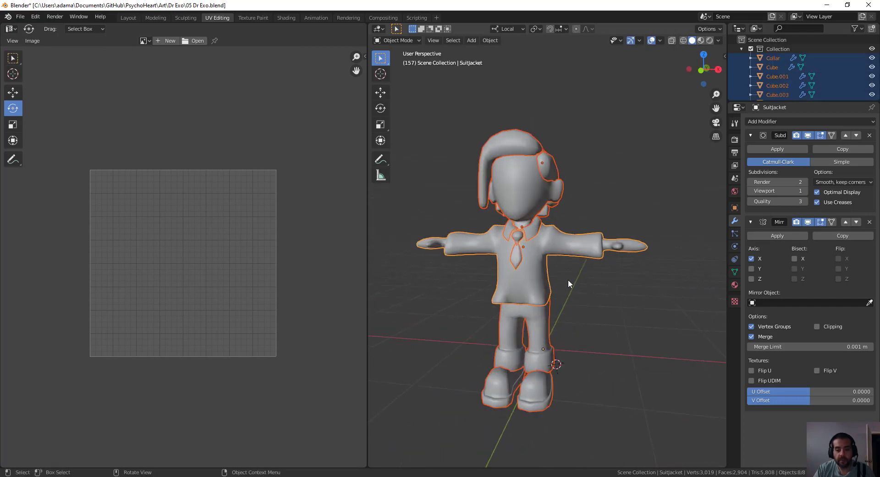
{"action": "middle_click_drag", "start_coordinate": [568, 287], "coordinate": [568, 264], "text": "shift"}
{"action": "left_click", "coordinate": [513, 226]}
{"action": "left_click", "coordinate": [525, 232]}
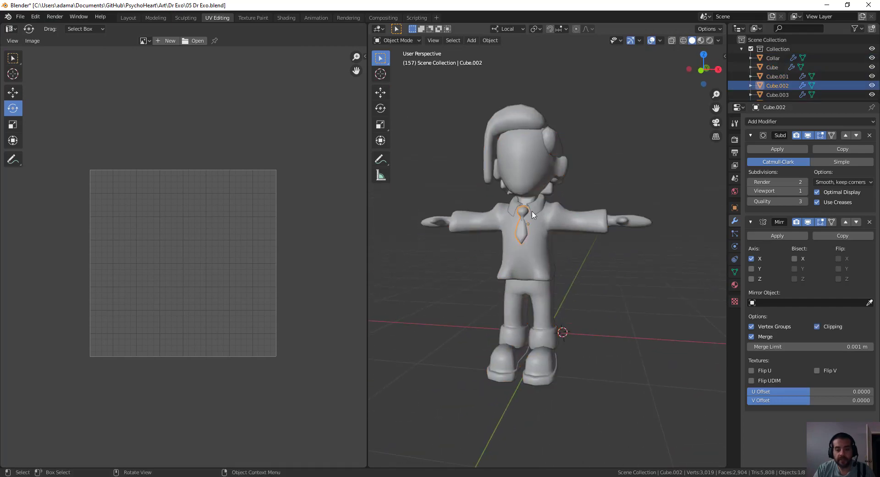
{"action": "left_click", "coordinate": [531, 163]}
{"action": "left_click", "coordinate": [532, 114]}
{"action": "left_click", "coordinate": [567, 144]}
{"action": "left_click", "coordinate": [556, 147]}
{"action": "middle_click_drag", "start_coordinate": [557, 146], "coordinate": [504, 160]}
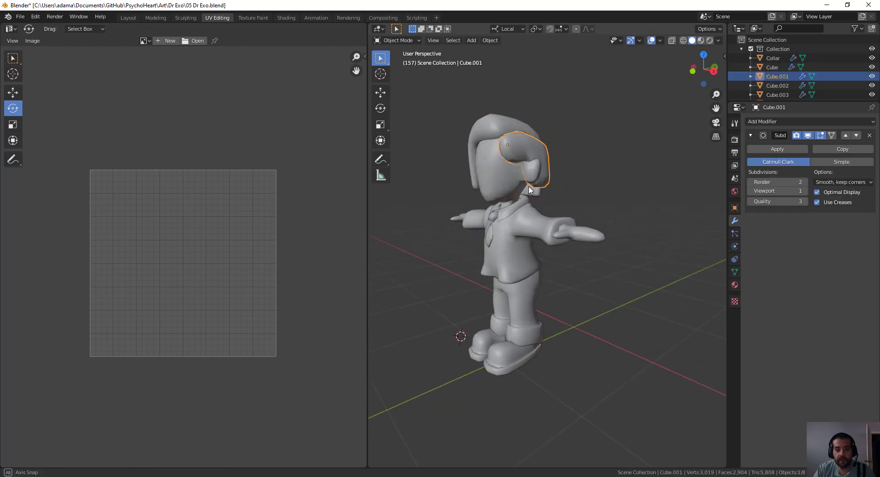
{"action": "middle_click_drag", "start_coordinate": [495, 291], "coordinate": [517, 156]}
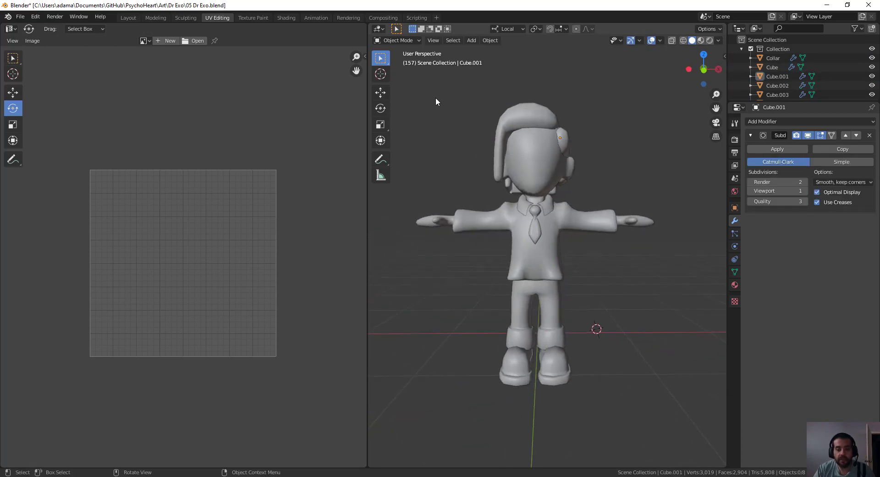
- Select all the character's objects, enter Edit Mode on them together and clear the mesh selection
{"action": "left_click_drag", "start_coordinate": [435, 101], "coordinate": [639, 348]}
{"action": "key", "text": "ctrl+Tab"}
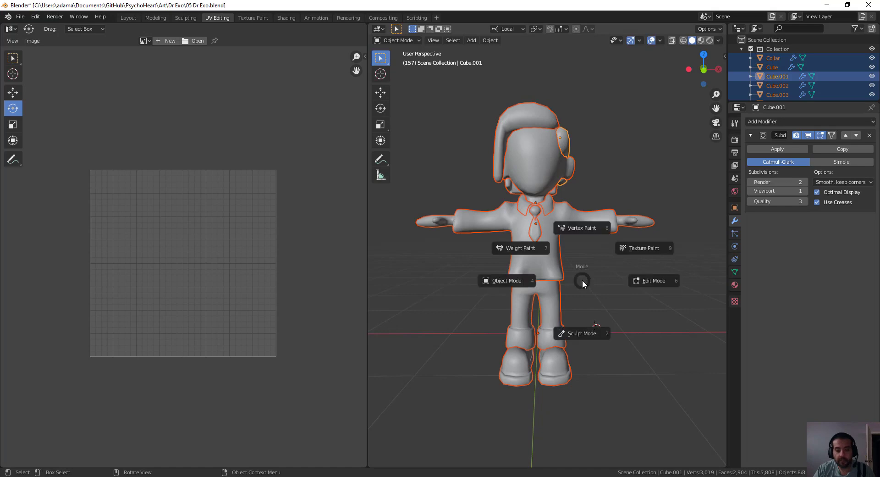
{"action": "left_click", "coordinate": [650, 279]}
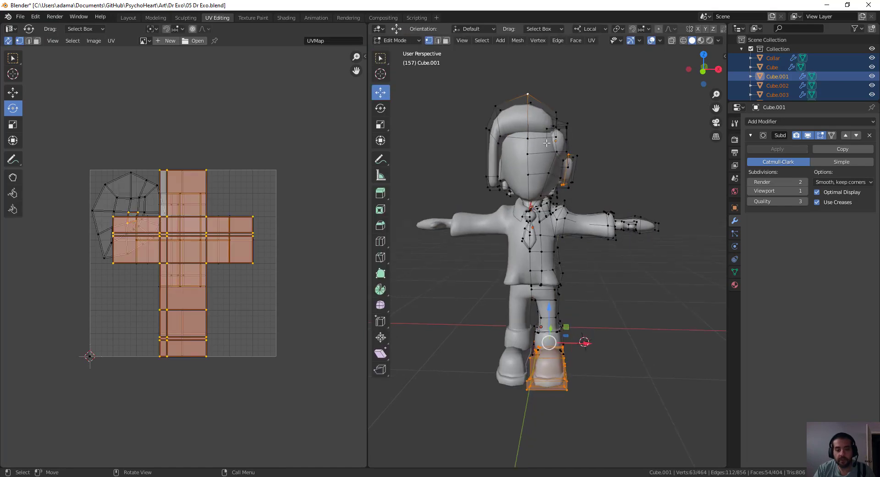
{"action": "middle_click_drag", "start_coordinate": [588, 271], "coordinate": [558, 121]}
{"action": "middle_click_drag", "start_coordinate": [602, 174], "coordinate": [557, 220]}
{"action": "left_click", "coordinate": [615, 324]}
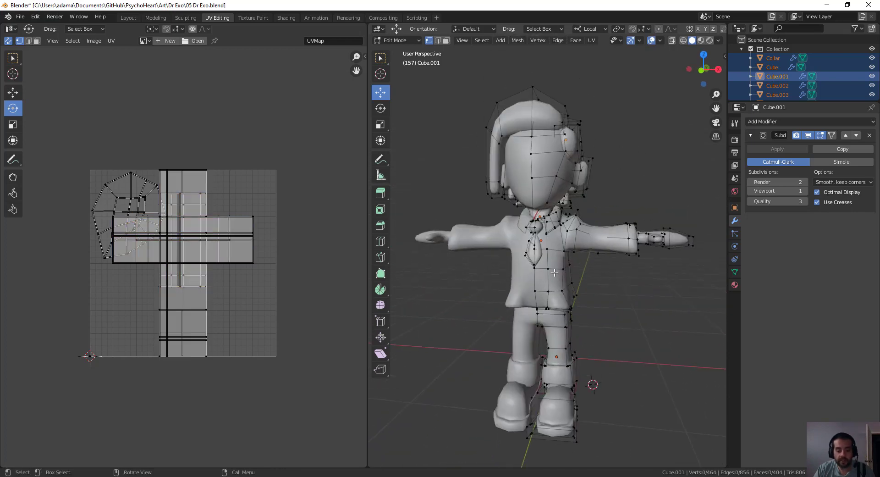
- Isolate the suit jacket by hiding all other meshes, and reveal everything again with nothing selected
{"action": "key", "text": "l"}
{"action": "key", "text": "ctrl+i"}
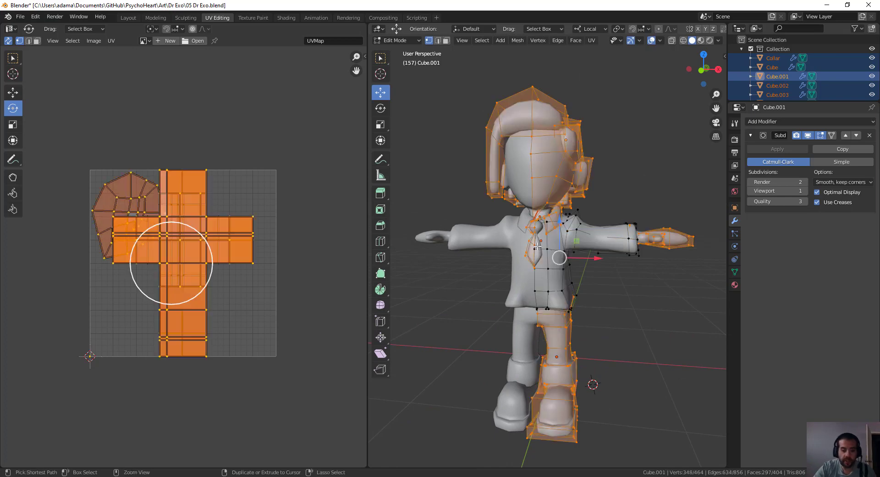
{"action": "key", "text": "h"}
{"action": "middle_click_drag", "start_coordinate": [537, 246], "coordinate": [620, 316]}
{"action": "key", "text": "alt+h"}
{"action": "key", "text": "alt+a"}
{"action": "middle_click_drag", "start_coordinate": [311, 312], "coordinate": [312, 343]}
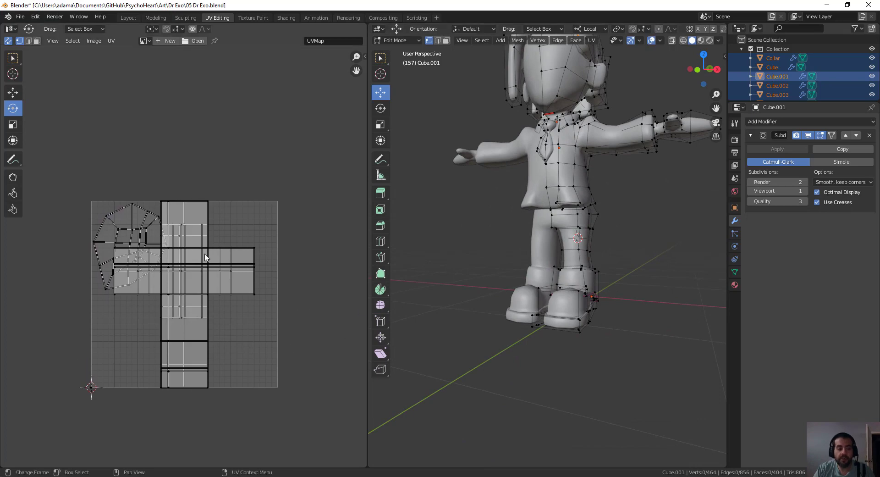
{"action": "middle_click_drag", "start_coordinate": [516, 186], "coordinate": [515, 261]}
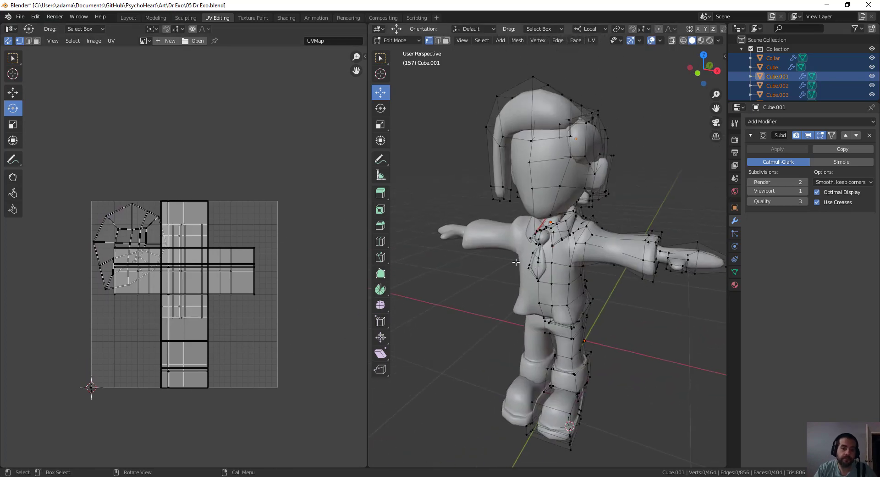
{"action": "middle_click_drag", "start_coordinate": [565, 355], "coordinate": [563, 328]}
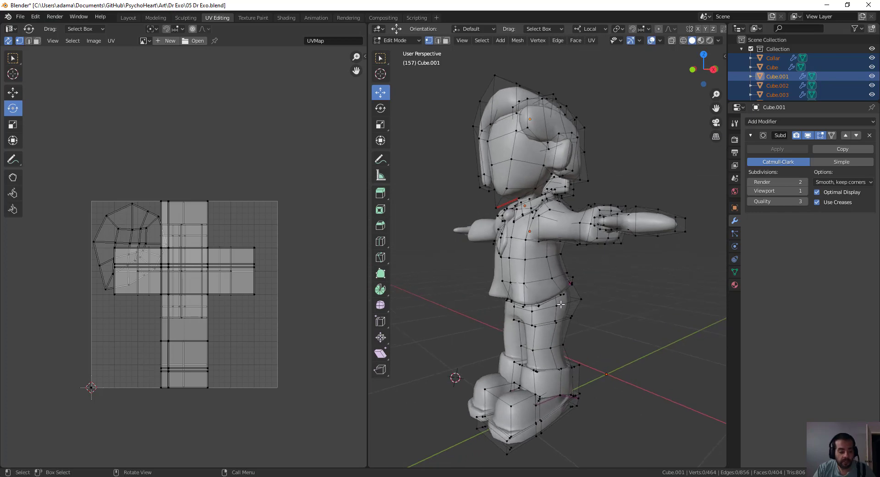
{"action": "middle_click_drag", "start_coordinate": [516, 392], "coordinate": [557, 327], "text": "shift"}
{"action": "middle_click_drag", "start_coordinate": [584, 131], "coordinate": [560, 155], "text": "shift"}
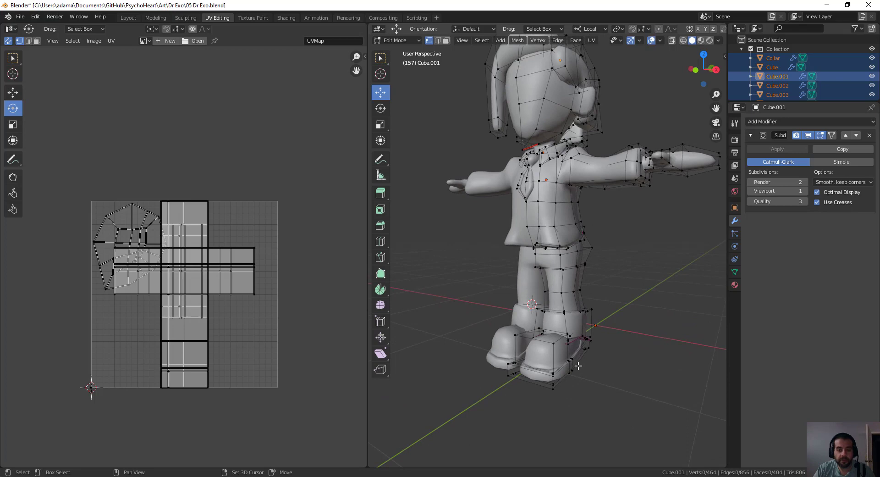
{"action": "middle_click_drag", "start_coordinate": [600, 287], "coordinate": [589, 349]}
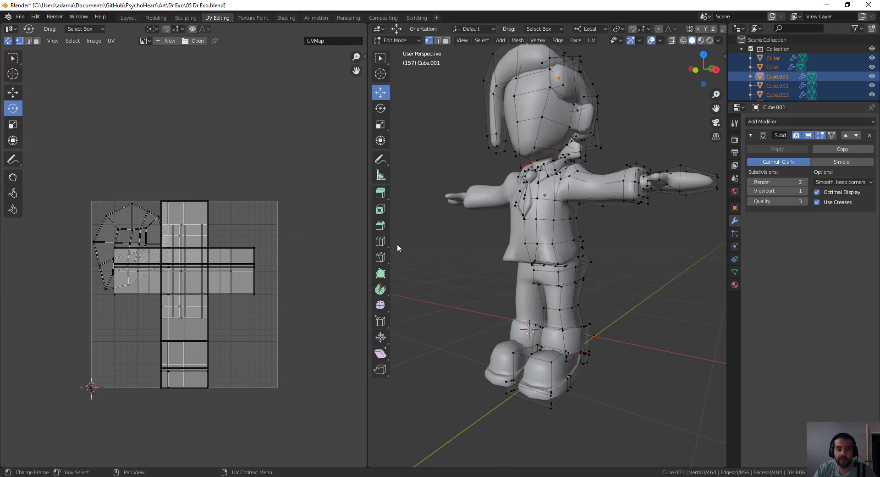
- Isolate the shoe by selecting its whole linked mesh in face select mode and hiding all other geometry
{"action": "middle_click_drag", "start_coordinate": [603, 351], "coordinate": [587, 326]}
{"action": "middle_click_drag", "start_coordinate": [491, 386], "coordinate": [601, 352], "text": "shift"}
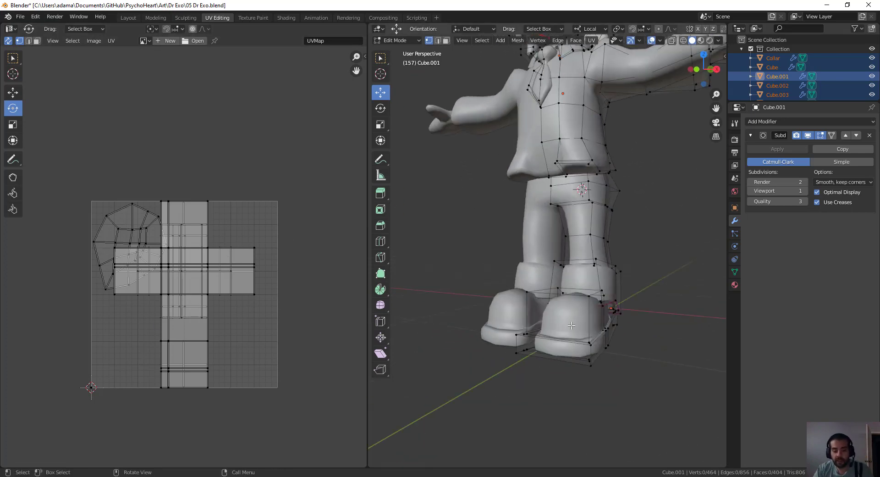
{"action": "left_click", "coordinate": [609, 306]}
{"action": "middle_click_drag", "start_coordinate": [603, 307], "coordinate": [593, 315]}
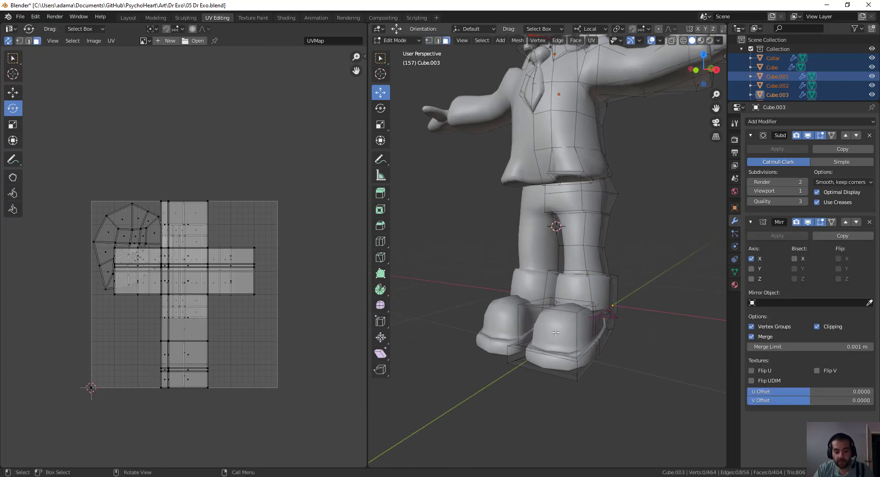
{"action": "key", "text": "l"}
{"action": "scroll", "coordinate": [630, 318], "scroll_direction": "down", "scroll_amount": 4}
{"action": "scroll", "coordinate": [612, 331], "scroll_direction": "up", "scroll_amount": 2}
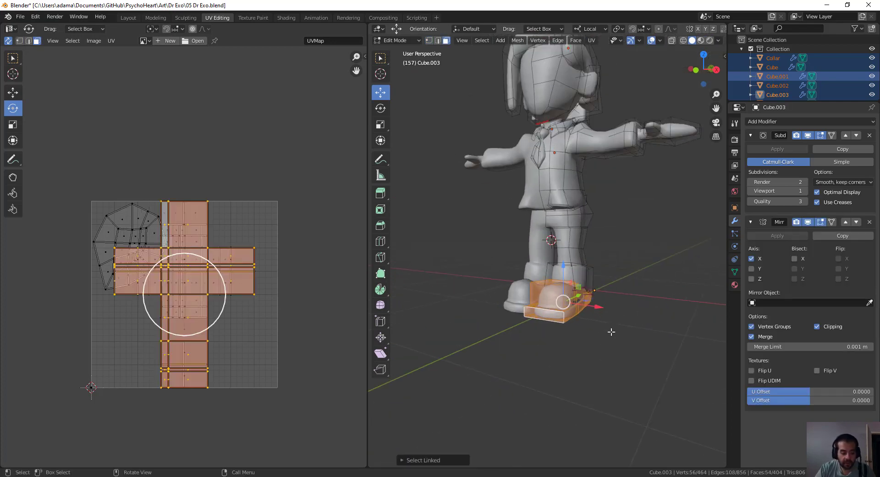
{"action": "key", "text": "ctrl+i"}
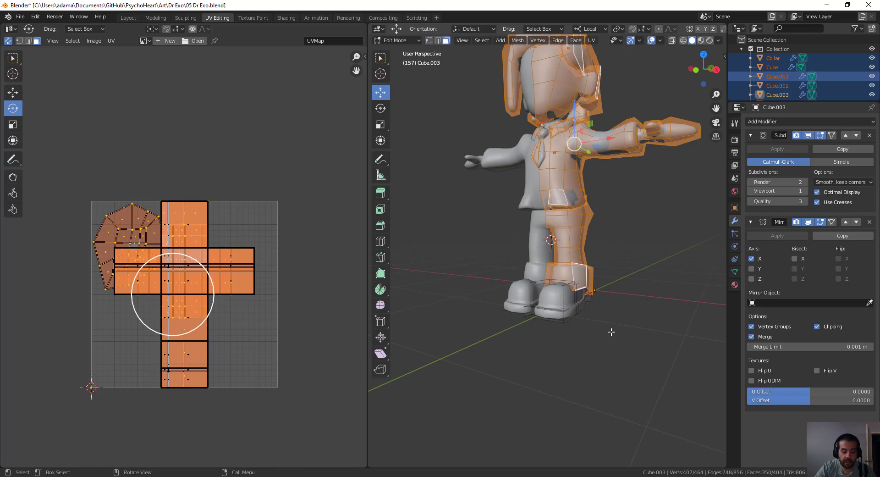
{"action": "key", "text": "h"}
- Select the front faces of the shoe's toe together with the front faces of its sole rim
{"action": "scroll", "coordinate": [611, 331], "scroll_direction": "up", "scroll_amount": 2}
{"action": "middle_click_drag", "start_coordinate": [603, 315], "coordinate": [544, 247]}
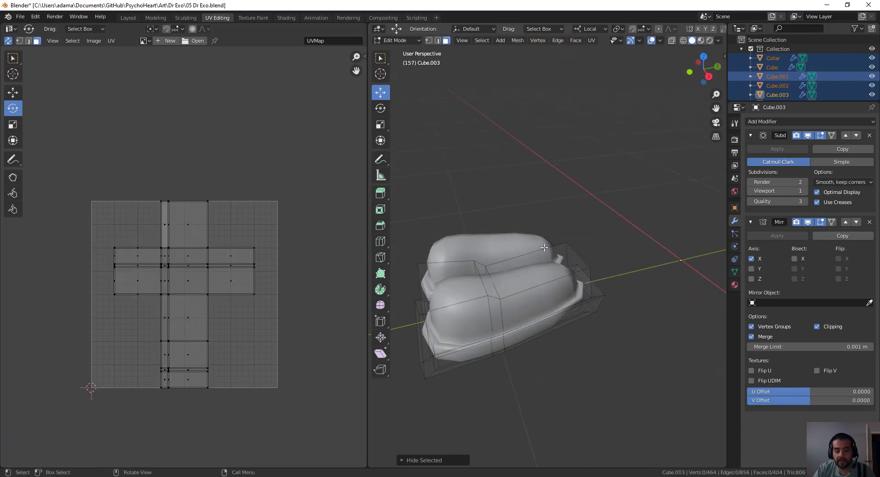
{"action": "middle_click_drag", "start_coordinate": [551, 281], "coordinate": [569, 208]}
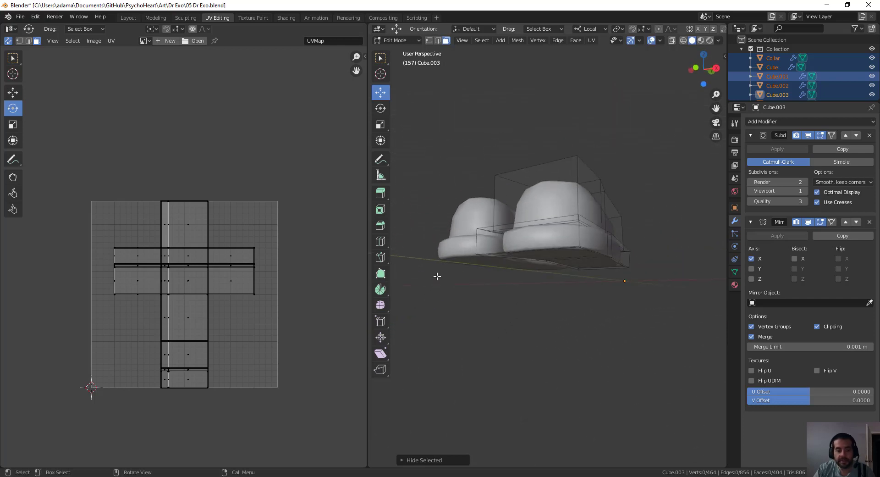
{"action": "middle_click_drag", "start_coordinate": [559, 248], "coordinate": [557, 278]}
{"action": "middle_click_drag", "start_coordinate": [494, 287], "coordinate": [565, 337]}
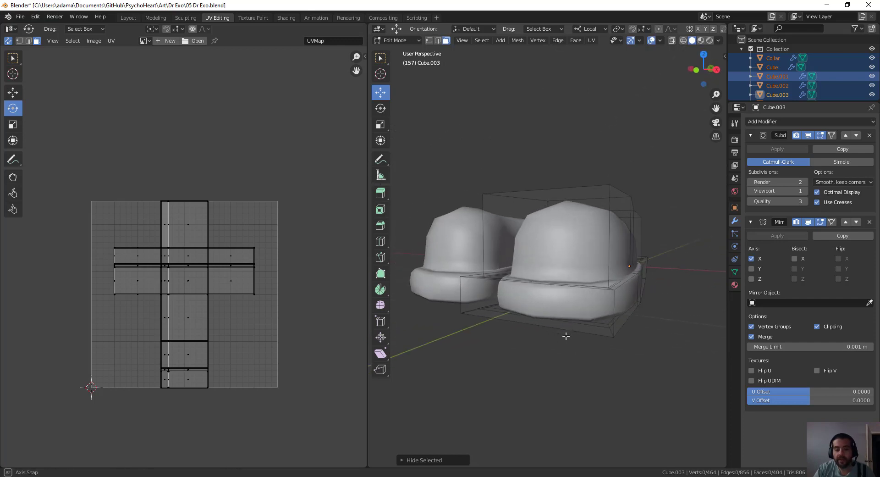
{"action": "left_click", "coordinate": [551, 238]}
{"action": "middle_click_drag", "start_coordinate": [552, 239], "coordinate": [500, 339]}
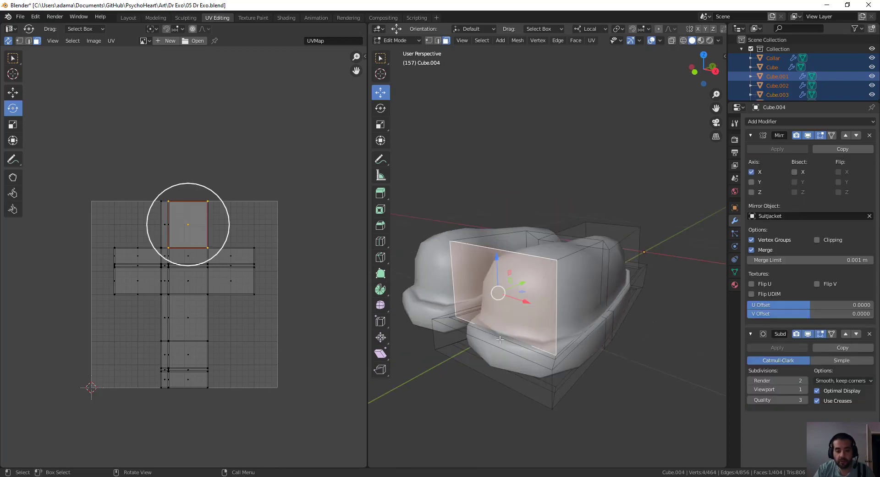
{"action": "left_click", "coordinate": [499, 347], "text": "shift"}
{"action": "left_click", "coordinate": [528, 273]}
{"action": "left_click", "coordinate": [523, 346]}
{"action": "left_click", "coordinate": [518, 354], "text": "shift"}
{"action": "left_click", "coordinate": [515, 373], "text": "shift"}
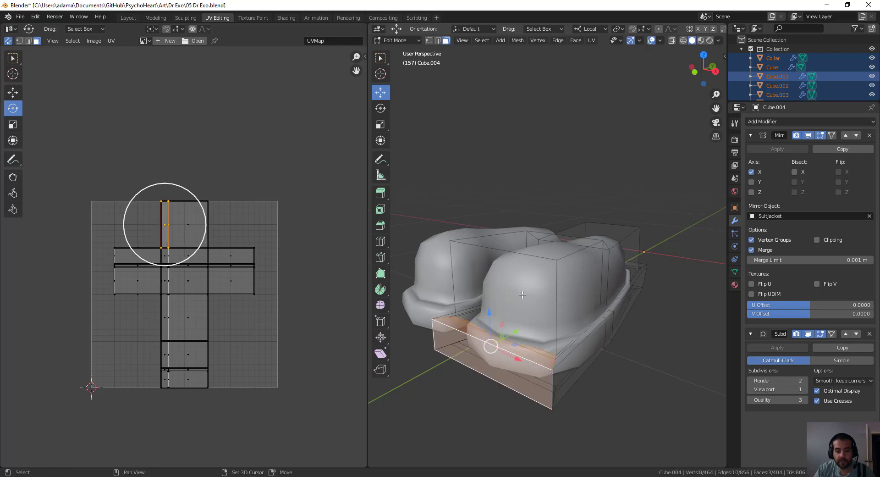
{"action": "left_click", "coordinate": [517, 322], "text": "shift"}
{"action": "middle_click_drag", "start_coordinate": [518, 323], "coordinate": [504, 339]}
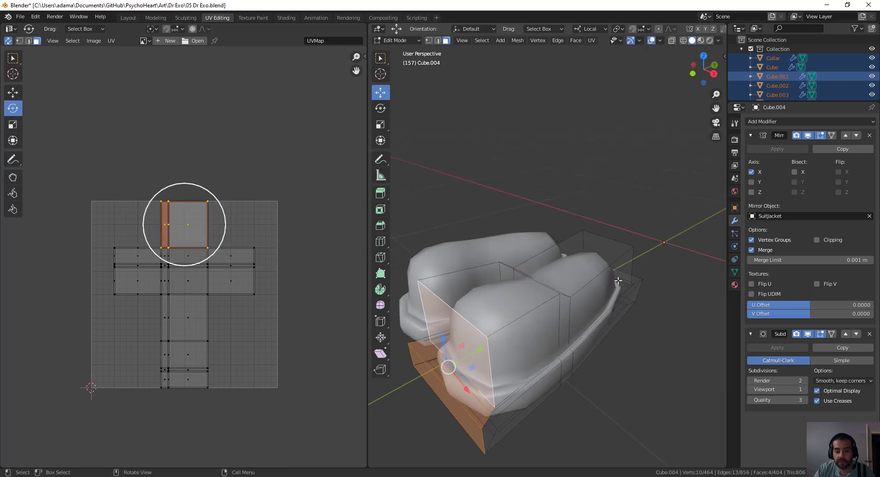
- Select the faces that form the underside of the shoe's sole
{"action": "middle_click_drag", "start_coordinate": [448, 350], "coordinate": [540, 214]}
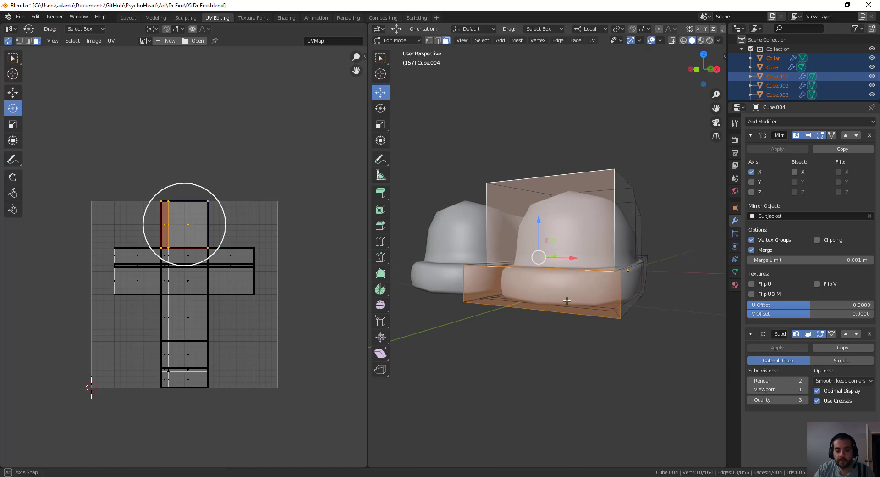
{"action": "middle_click_drag", "start_coordinate": [568, 252], "coordinate": [525, 202]}
{"action": "left_click", "coordinate": [527, 170]}
{"action": "left_click", "coordinate": [497, 123], "text": "shift"}
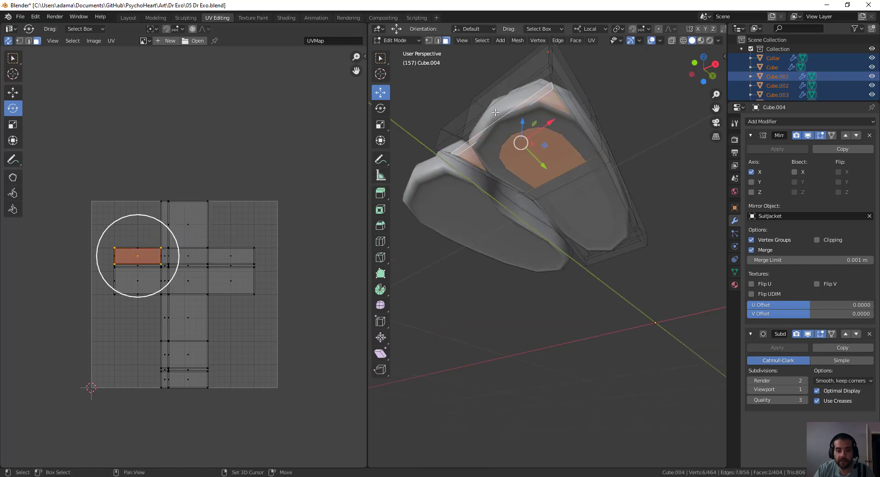
{"action": "left_click", "coordinate": [497, 113], "text": "shift"}
{"action": "left_click", "coordinate": [573, 174], "text": "shift"}
{"action": "left_click", "coordinate": [598, 232], "text": "shift"}
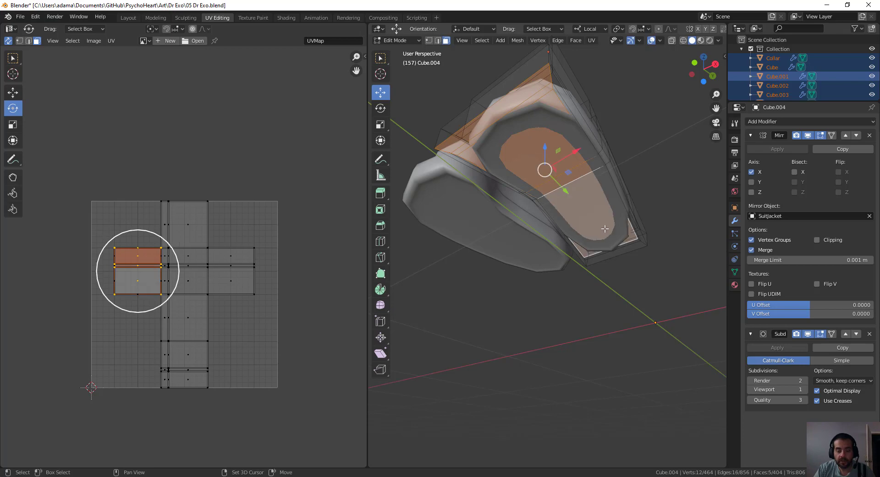
{"action": "middle_click_drag", "start_coordinate": [604, 229], "coordinate": [599, 337]}
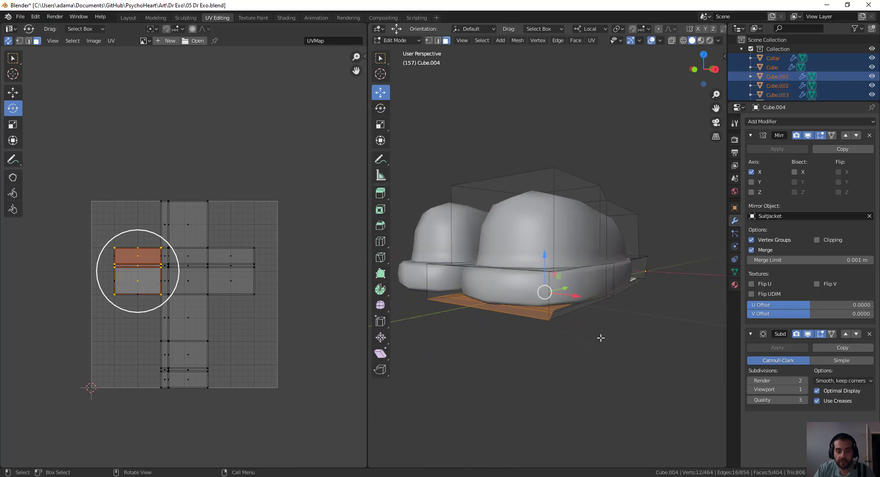
- Select the edge loop around the bottom of the shoe's sole and mark it as sharp
{"action": "key", "text": "2"}
{"action": "left_click", "coordinate": [601, 339]}
{"action": "left_click", "coordinate": [602, 340], "text": "alt"}
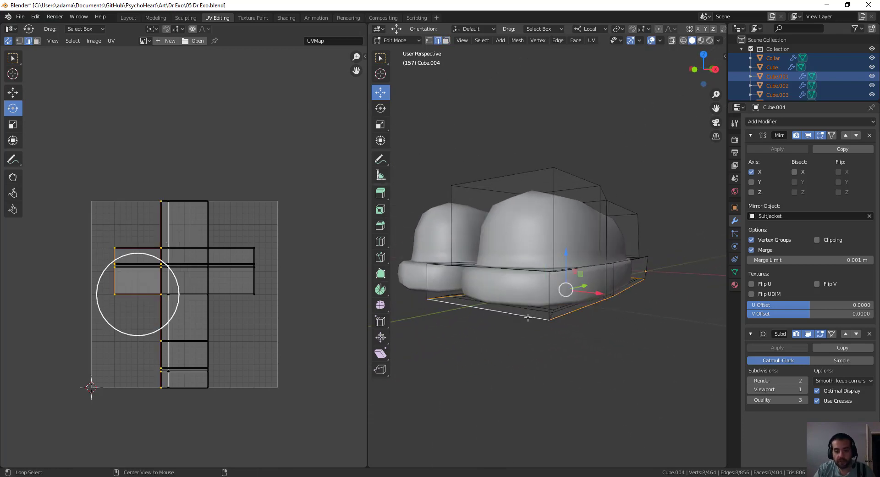
{"action": "middle_click_drag", "start_coordinate": [601, 339], "coordinate": [497, 202], "text": "alt"}
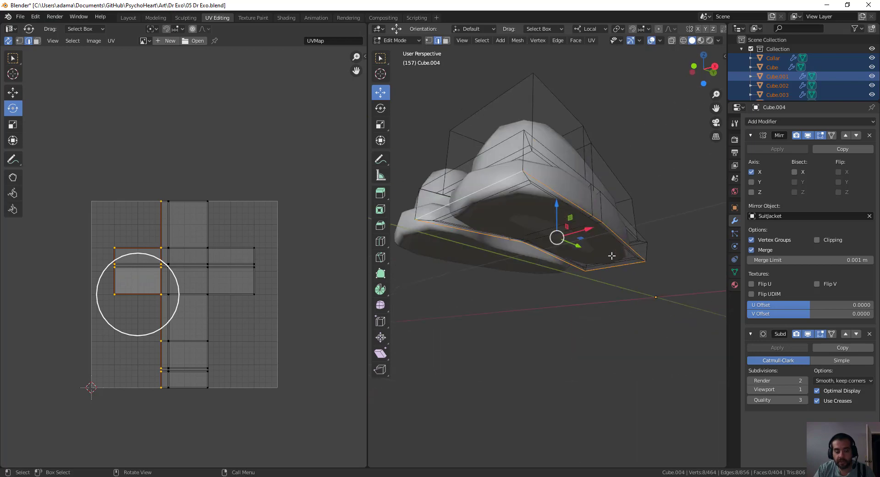
{"action": "middle_click_drag", "start_coordinate": [611, 256], "coordinate": [656, 168]}
{"action": "right_click", "coordinate": [655, 168]}
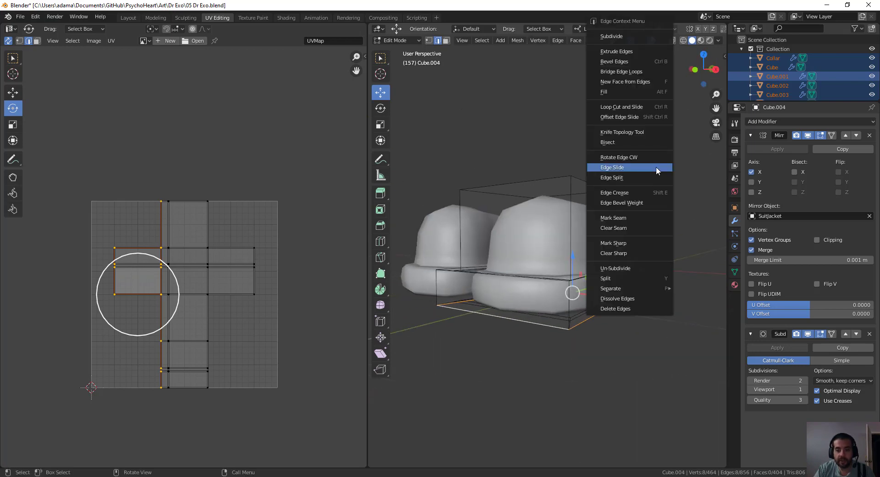
{"action": "left_click", "coordinate": [627, 243]}
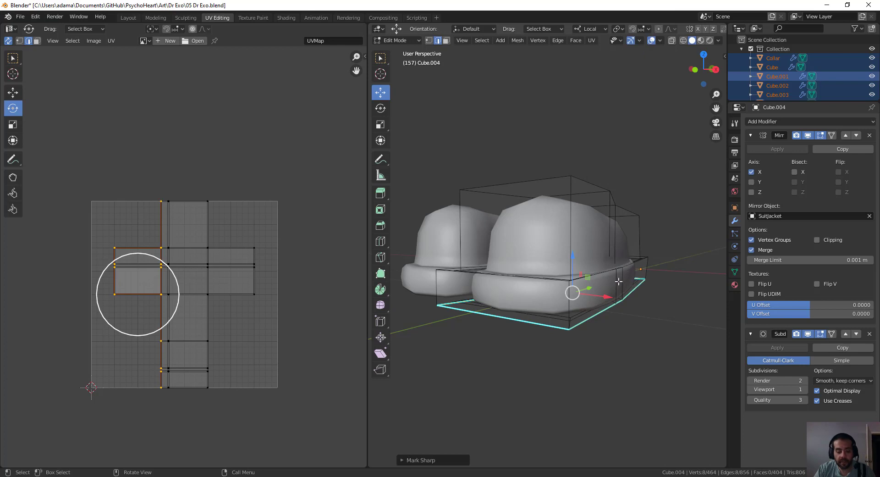
- Select the shoe's entire linked mesh and unwrap its UVs
{"action": "key", "text": "ctrl+l"}
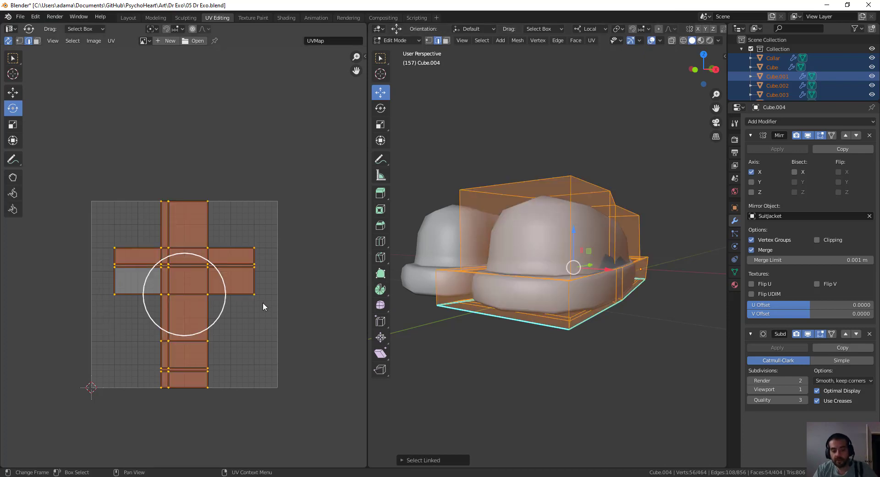
{"action": "key", "text": "u"}
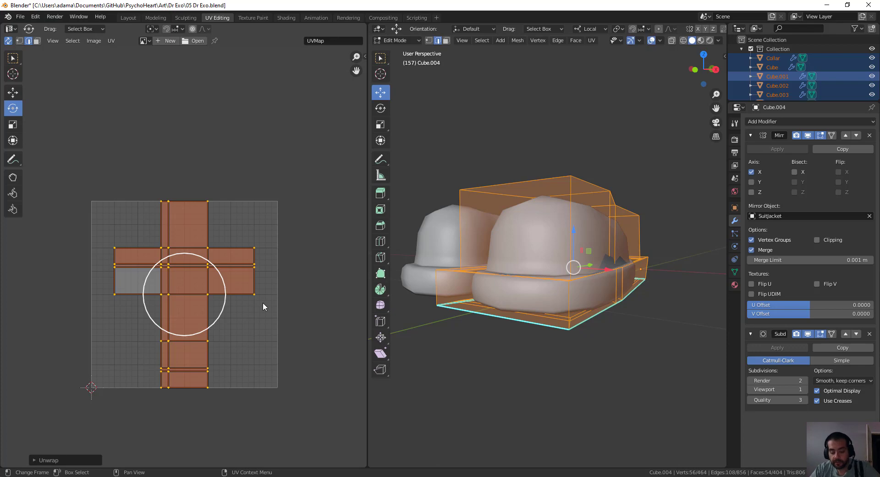
{"action": "middle_click_drag", "start_coordinate": [412, 330], "coordinate": [479, 304]}
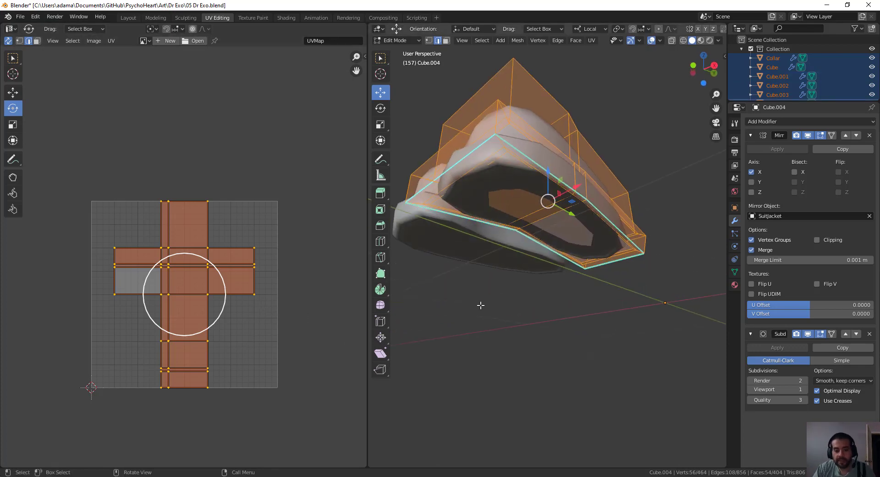
- Select the edge loop around the bottom of the shoe's sole and mark it as a seam
{"action": "left_click", "coordinate": [557, 247], "text": "alt"}
{"action": "middle_click_drag", "start_coordinate": [548, 271], "coordinate": [665, 257]}
{"action": "right_click", "coordinate": [666, 257]}
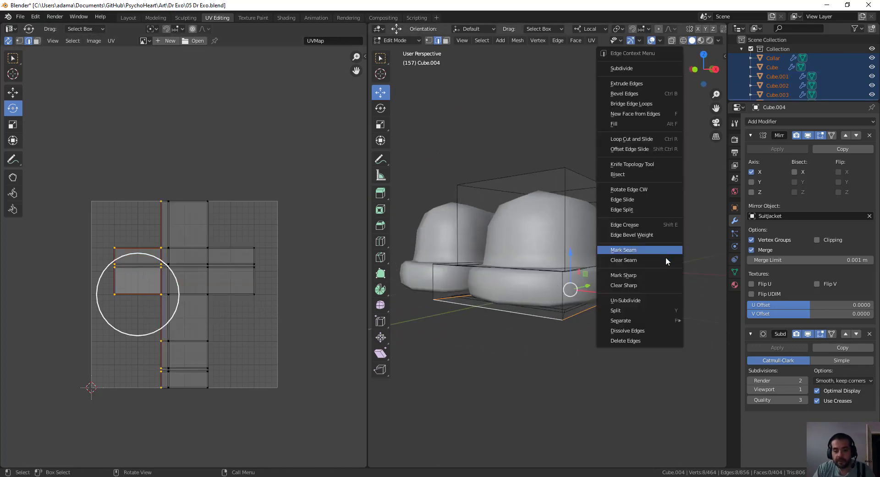
{"action": "left_click", "coordinate": [637, 248]}
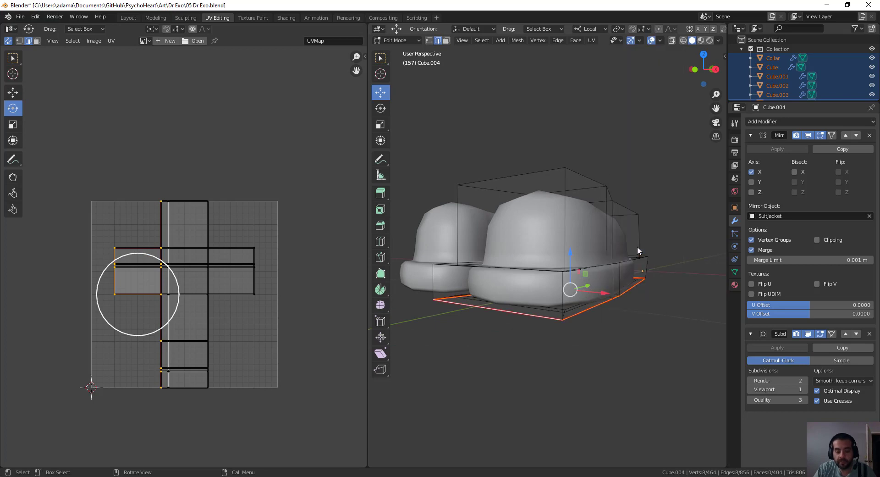
{"action": "middle_click_drag", "start_coordinate": [571, 308], "coordinate": [584, 354]}
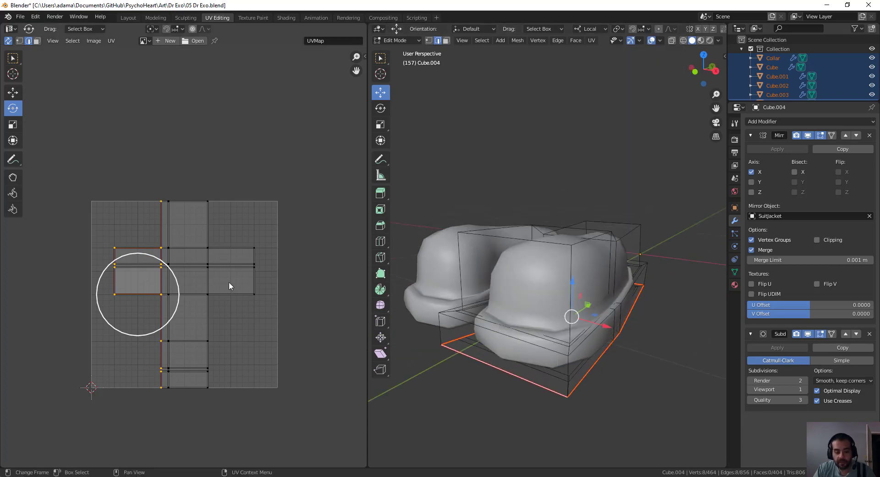
- Select the whole shoe mesh and unwrap its UVs along the sole seam
{"action": "key", "text": "u"}
{"action": "middle_click_drag", "start_coordinate": [229, 281], "coordinate": [230, 298]}
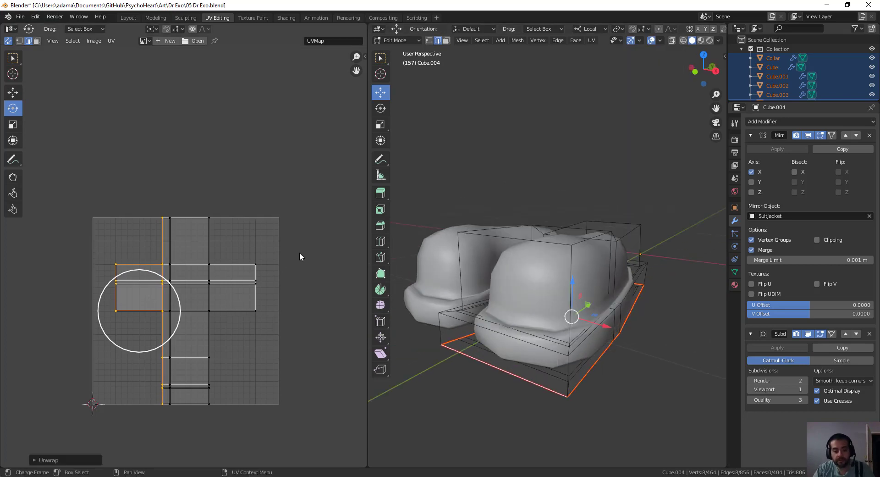
{"action": "middle_click_drag", "start_coordinate": [289, 260], "coordinate": [281, 276]}
{"action": "key", "text": "a"}
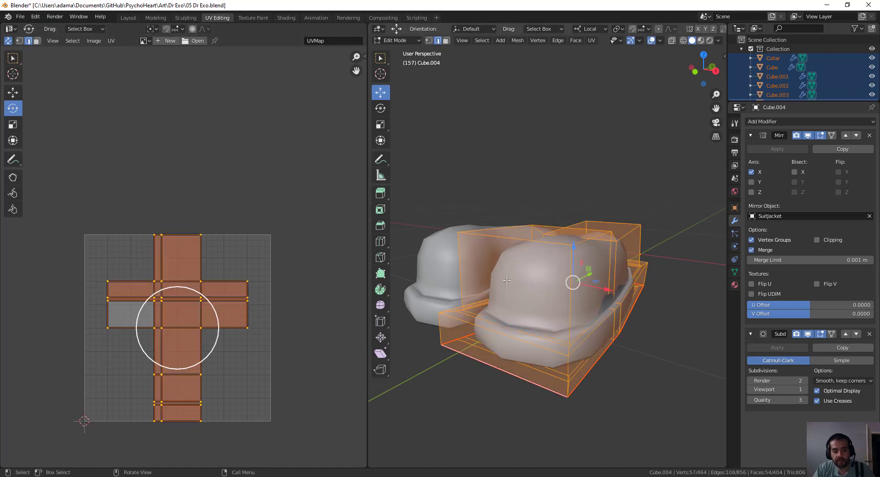
{"action": "key", "text": "u"}
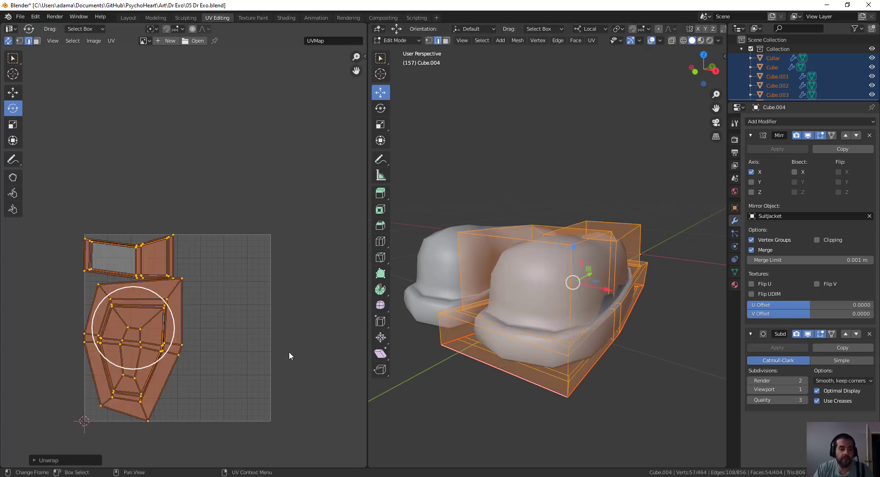
- Clear the selection and select the edge crossing the sole's underside to locate it in the UV layout
{"action": "middle_click_drag", "start_coordinate": [414, 357], "coordinate": [419, 286]}
{"action": "key", "text": "alt+a"}
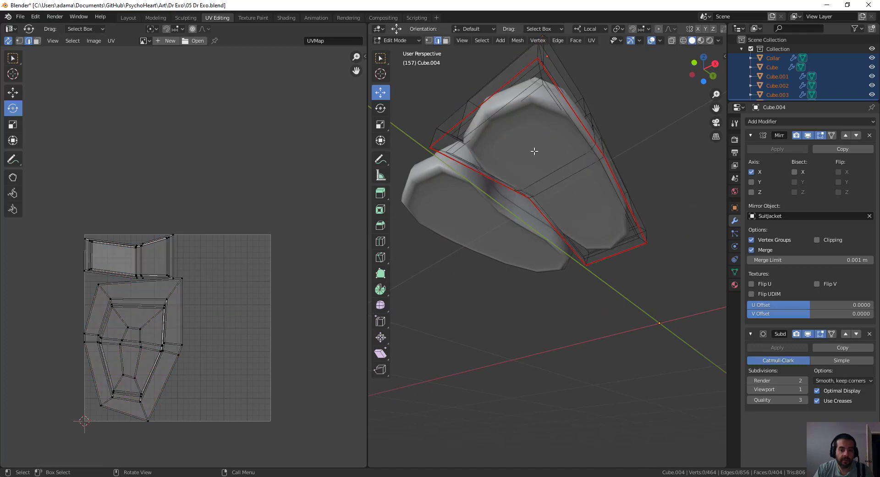
{"action": "left_click", "coordinate": [552, 172]}
{"action": "scroll", "coordinate": [181, 301], "scroll_direction": "up", "scroll_amount": 3}
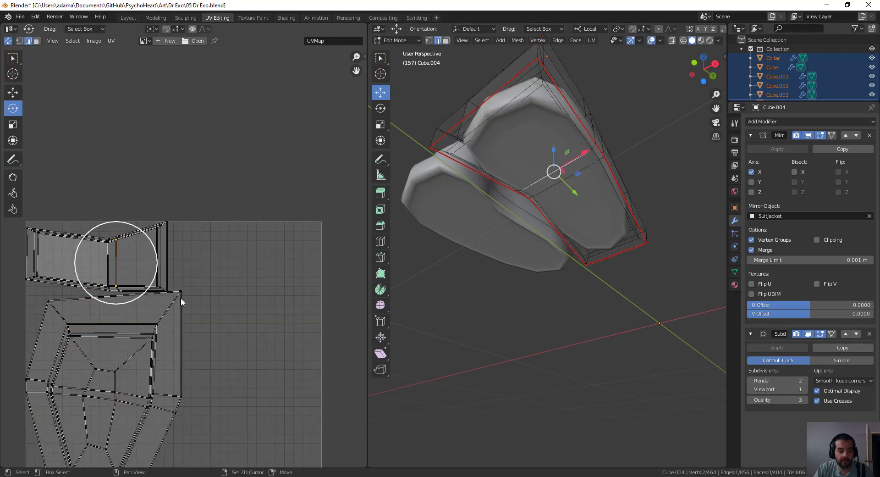
- Switch to Object Mode and examine the shoes together with the character's legs
{"action": "middle_click_drag", "start_coordinate": [548, 192], "coordinate": [556, 252]}
{"action": "key", "text": "ctrl+Tab"}
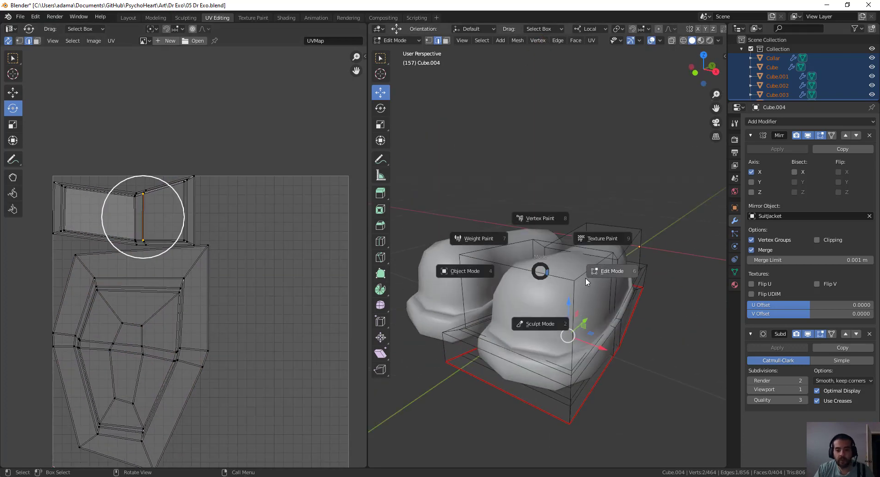
{"action": "left_click", "coordinate": [483, 270]}
{"action": "scroll", "coordinate": [606, 220], "scroll_direction": "down", "scroll_amount": 1}
{"action": "scroll", "coordinate": [605, 224], "scroll_direction": "down", "scroll_amount": 3}
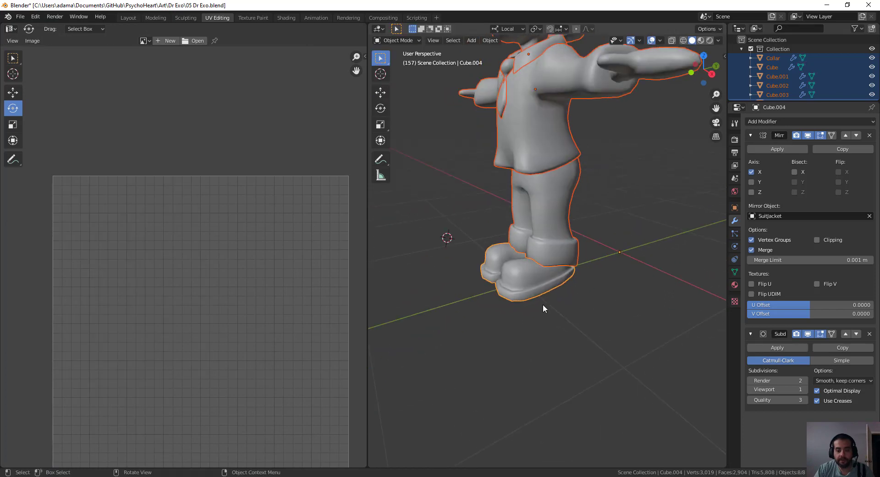
{"action": "middle_click_drag", "start_coordinate": [546, 304], "coordinate": [587, 282]}
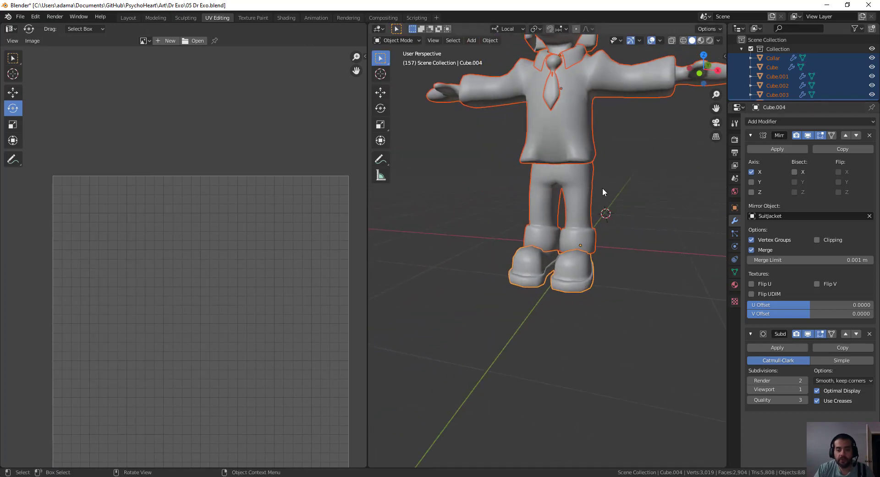
{"action": "scroll", "coordinate": [573, 277], "scroll_direction": "up", "scroll_amount": 3}
{"action": "middle_click_drag", "start_coordinate": [590, 291], "coordinate": [590, 284]}
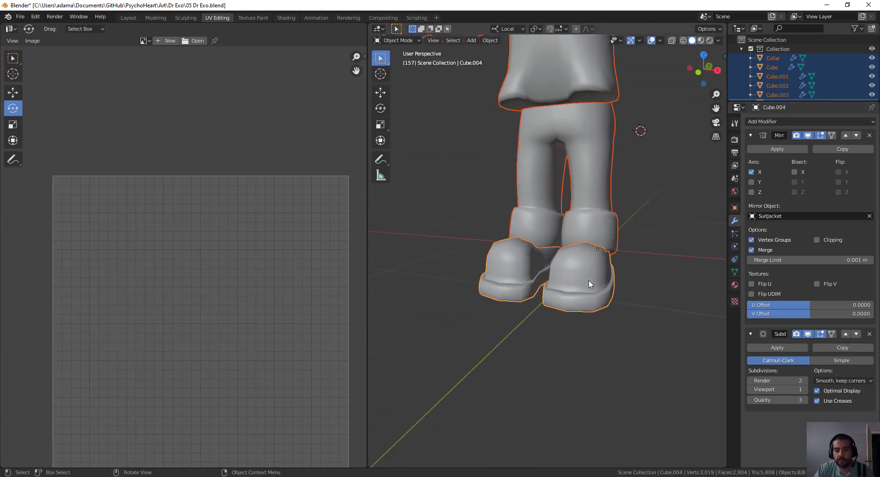
- Return the shoe to Edit Mode and examine the seam around its sole from below
{"action": "key", "text": "ctrl+Tab"}
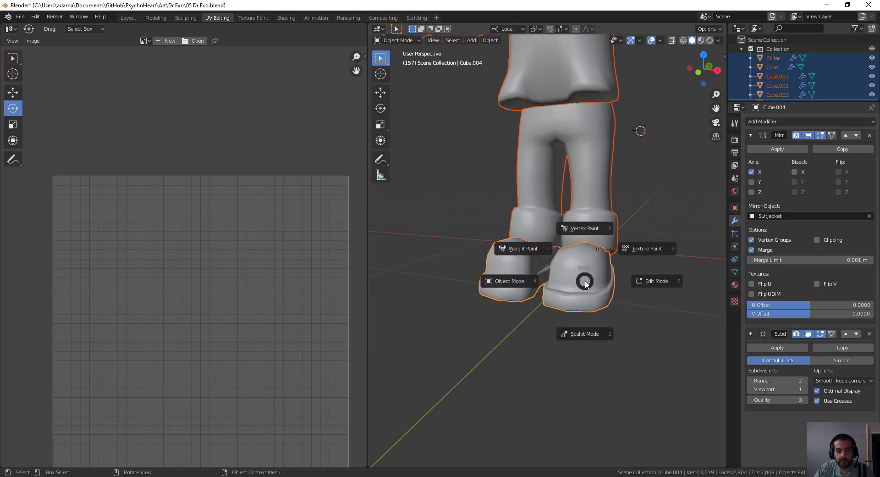
{"action": "left_click", "coordinate": [656, 281]}
{"action": "middle_click_drag", "start_coordinate": [583, 318], "coordinate": [584, 270]}
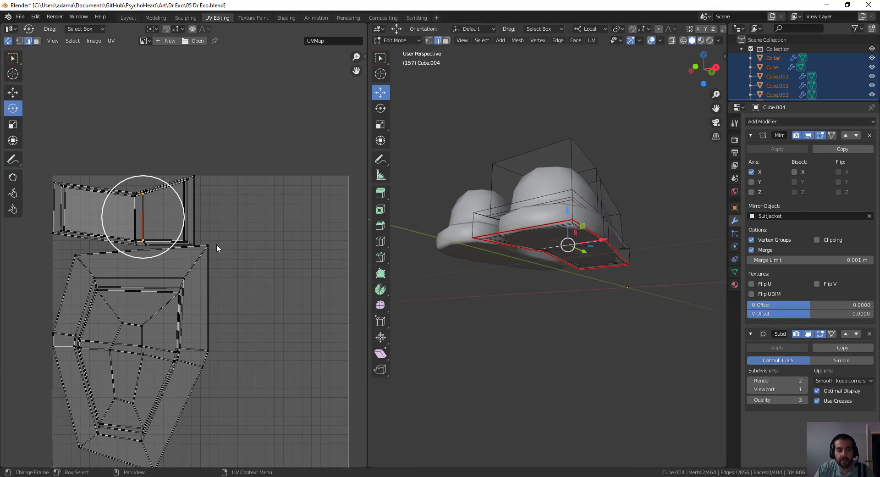
{"action": "middle_click_drag", "start_coordinate": [571, 201], "coordinate": [572, 145]}
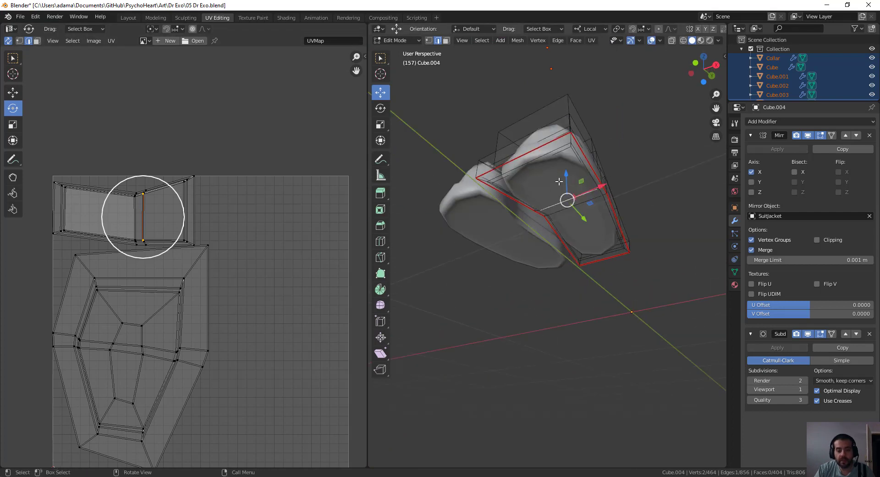
{"action": "middle_click_drag", "start_coordinate": [559, 181], "coordinate": [498, 179]}
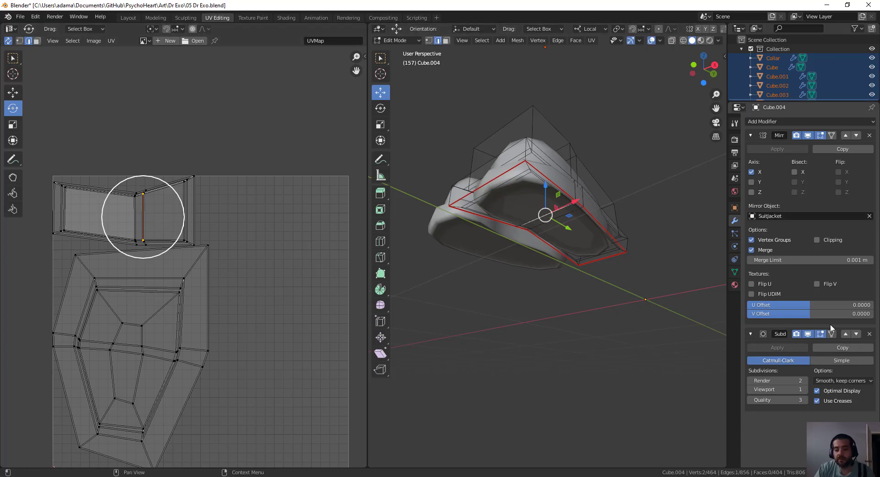
- Apply the shoe's Subdivision modifier in Object Mode and return to Edit Mode
{"action": "key", "text": "ctrl+Tab"}
{"action": "left_click", "coordinate": [525, 226]}
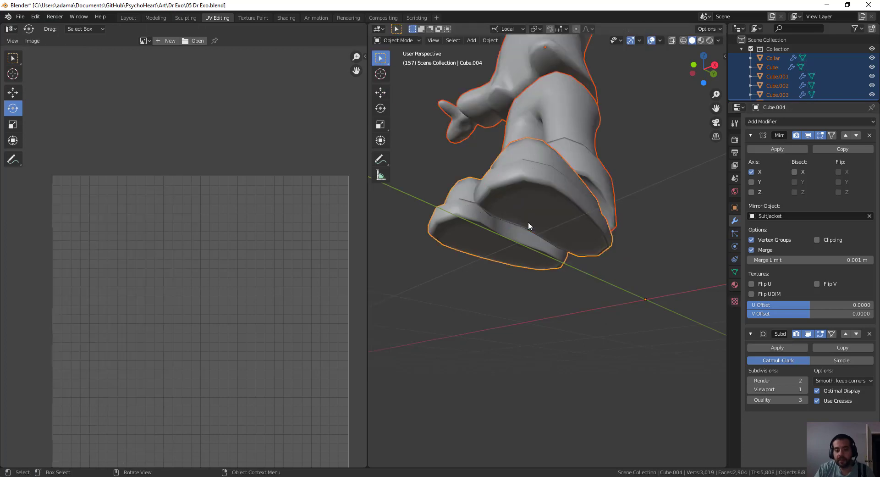
{"action": "middle_click_drag", "start_coordinate": [528, 221], "coordinate": [566, 275]}
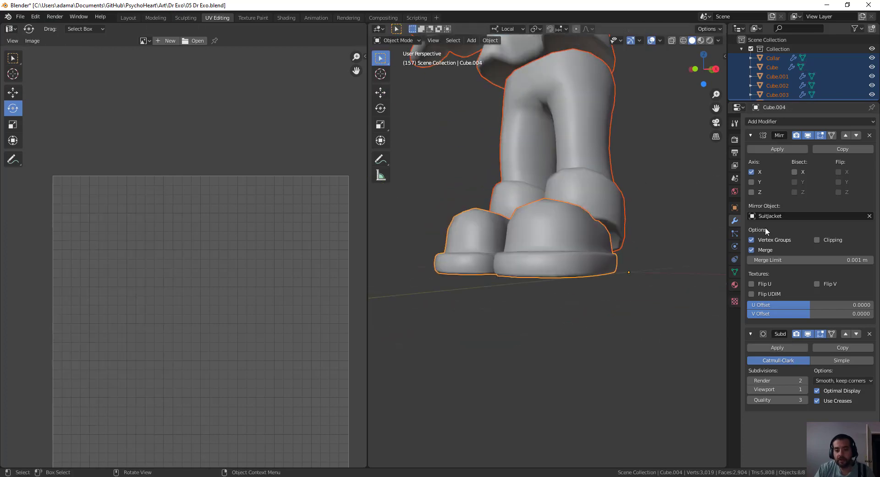
{"action": "left_click", "coordinate": [777, 348]}
{"action": "middle_click_drag", "start_coordinate": [642, 321], "coordinate": [577, 260]}
{"action": "key", "text": "ctrl+Tab"}
{"action": "left_click", "coordinate": [667, 324]}
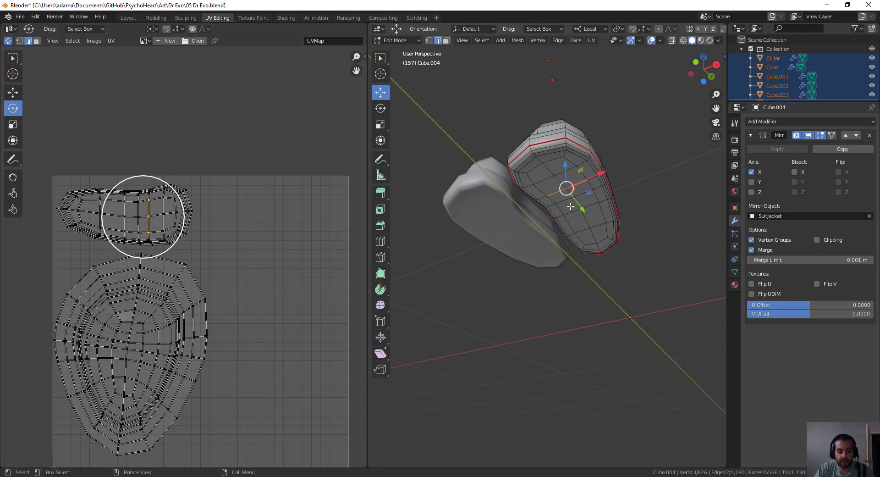
- Select the shoe's entire linked mesh, try unwrapping it again, and undo the unwrap
{"action": "key", "text": "ctrl+l"}
{"action": "key", "text": "u"}
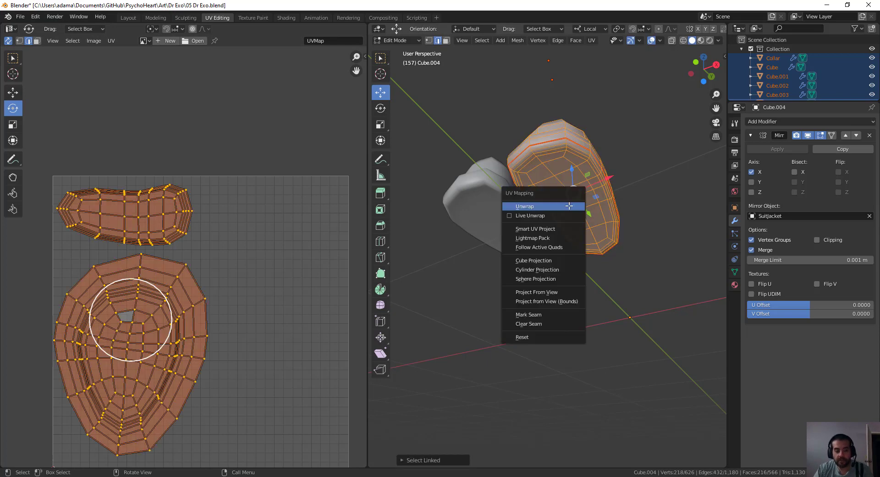
{"action": "left_click", "coordinate": [543, 206]}
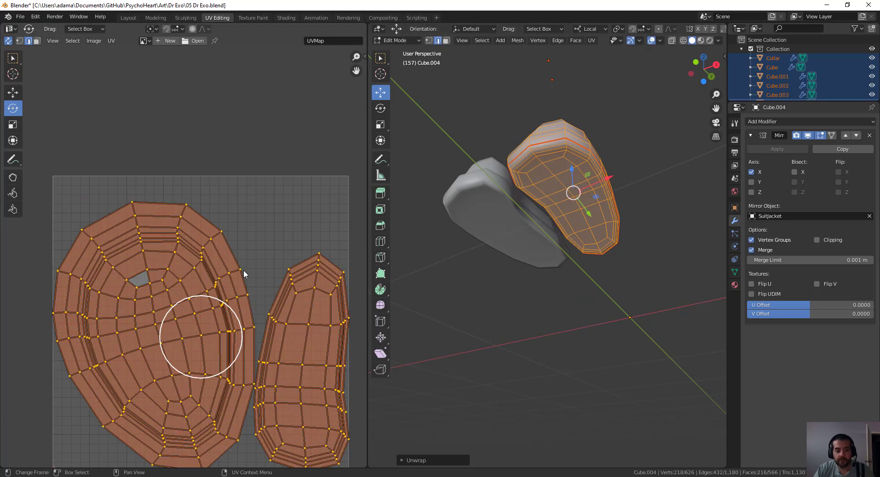
{"action": "scroll", "coordinate": [286, 312], "scroll_direction": "down", "scroll_amount": 3}
{"action": "key", "text": "ctrl+z"}
- Compare the subdivided shoe mesh with its UV islands, inspecting the sole, toe and heel
{"action": "middle_click_drag", "start_coordinate": [513, 267], "coordinate": [520, 292]}
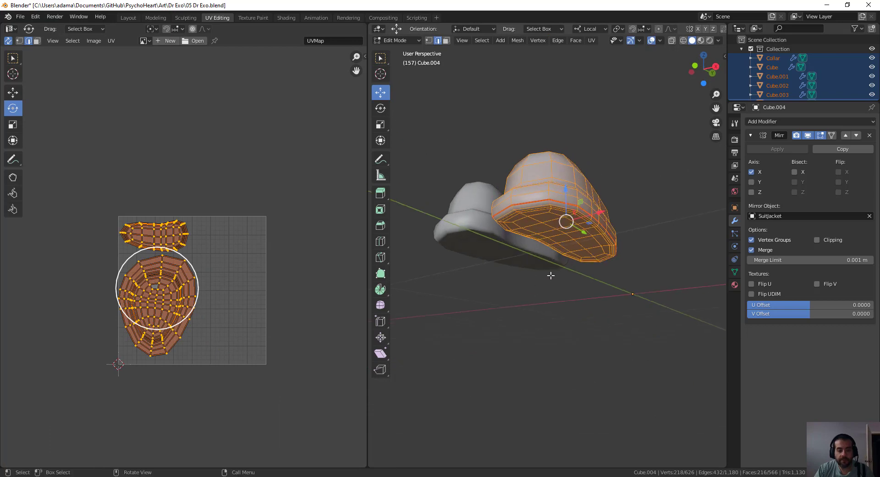
{"action": "middle_click_drag", "start_coordinate": [582, 207], "coordinate": [598, 232]}
{"action": "middle_click_drag", "start_coordinate": [559, 286], "coordinate": [555, 252]}
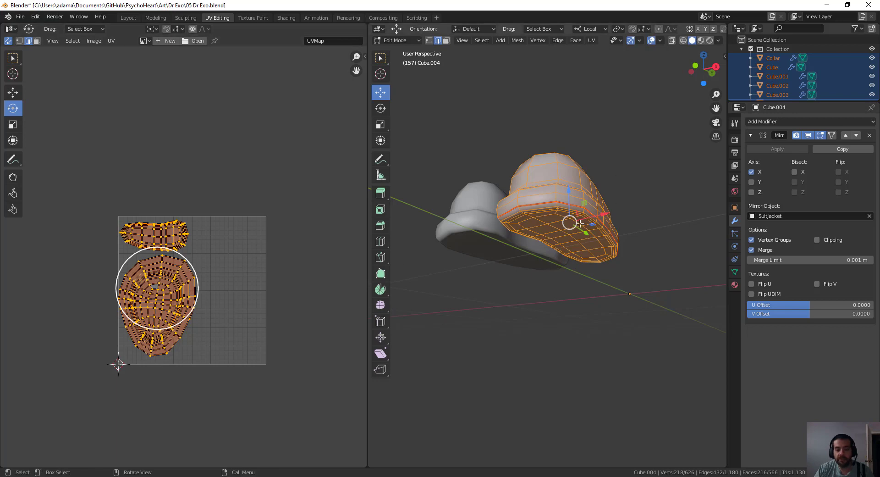
{"action": "middle_click_drag", "start_coordinate": [579, 223], "coordinate": [541, 291]}
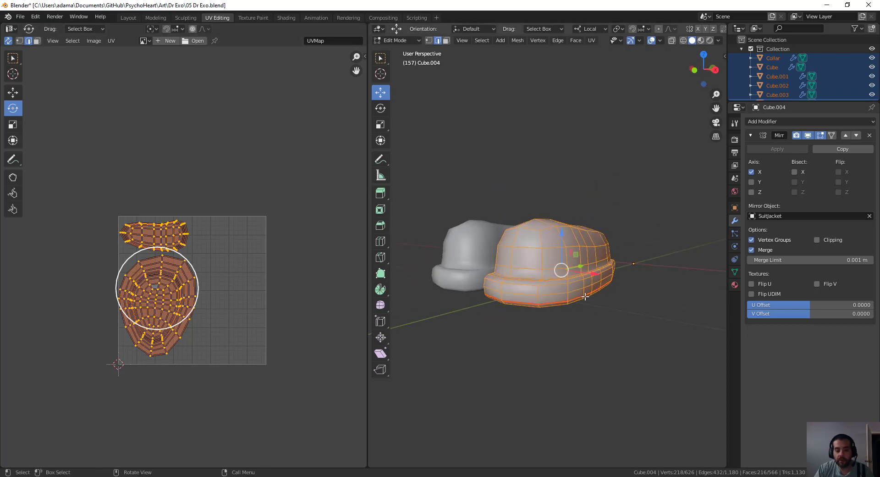
{"action": "scroll", "coordinate": [572, 290], "scroll_direction": "up", "scroll_amount": 3}
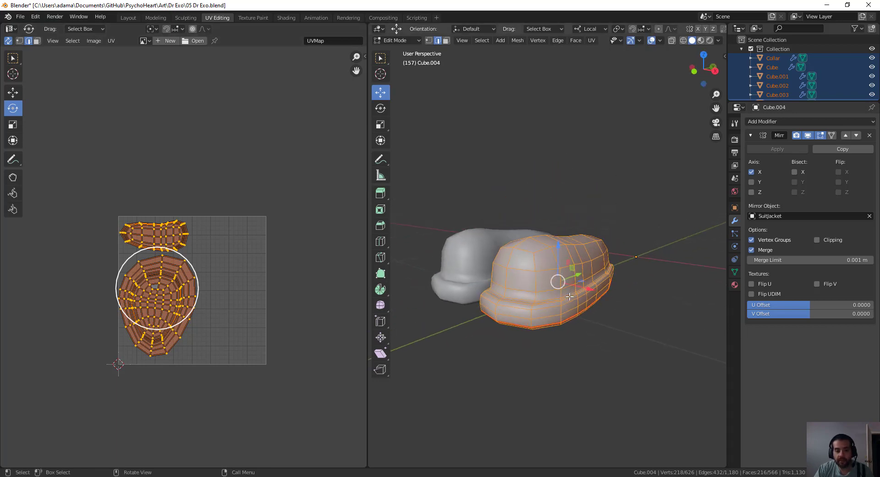
{"action": "scroll", "coordinate": [218, 289], "scroll_direction": "up", "scroll_amount": 2}
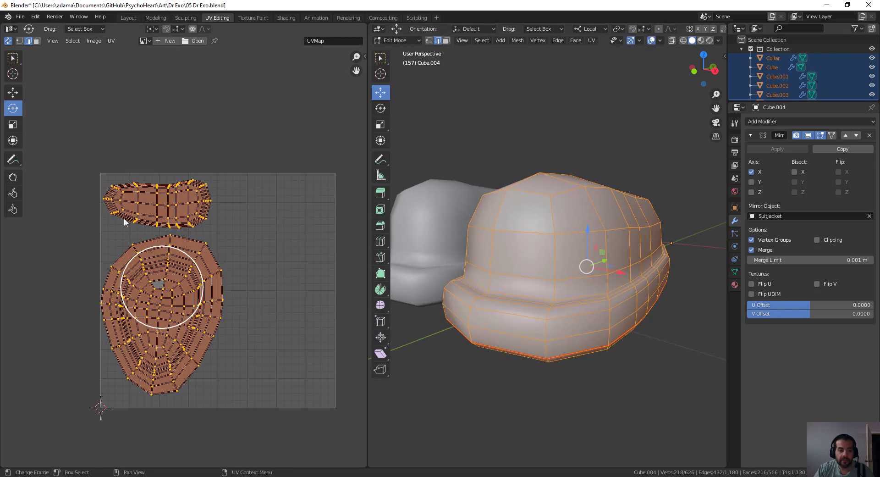
{"action": "mouse_move", "coordinate": [568, 266]}
{"action": "middle_mouse_down"}
{"action": "mouse_move", "coordinate": [587, 280]}
{"action": "mouse_move", "coordinate": [539, 264]}
{"action": "mouse_move", "coordinate": [519, 275]}
{"action": "middle_mouse_up"}
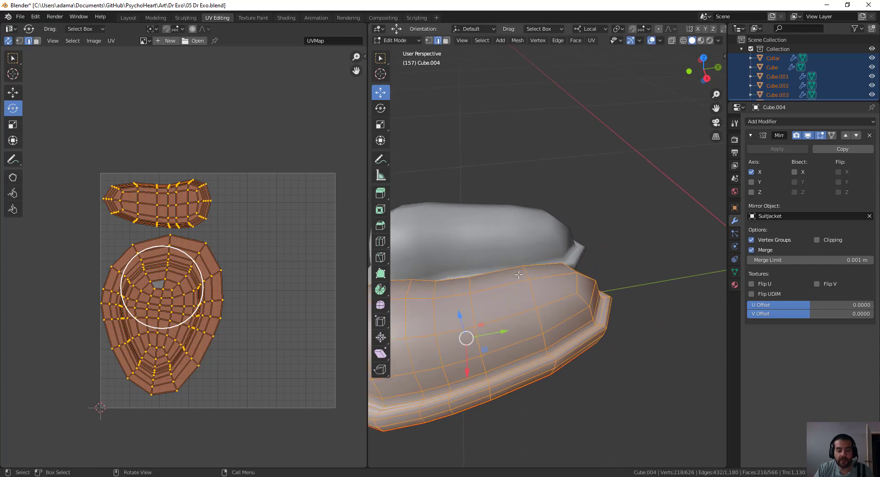
- Check in Object Mode which part of the shoe's top the trouser cuff covers, and return to Edit Mode
{"action": "key", "text": "ctrl+Tab"}
{"action": "left_click", "coordinate": [525, 292]}
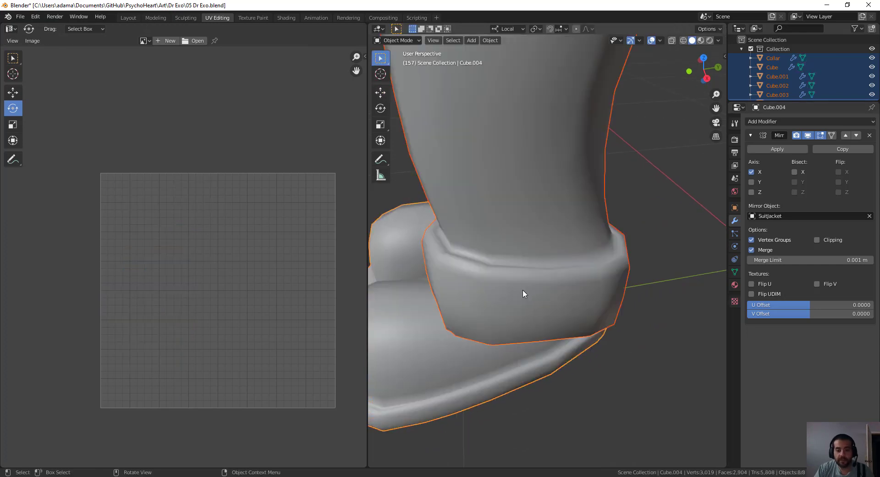
{"action": "middle_click_drag", "start_coordinate": [510, 304], "coordinate": [554, 212]}
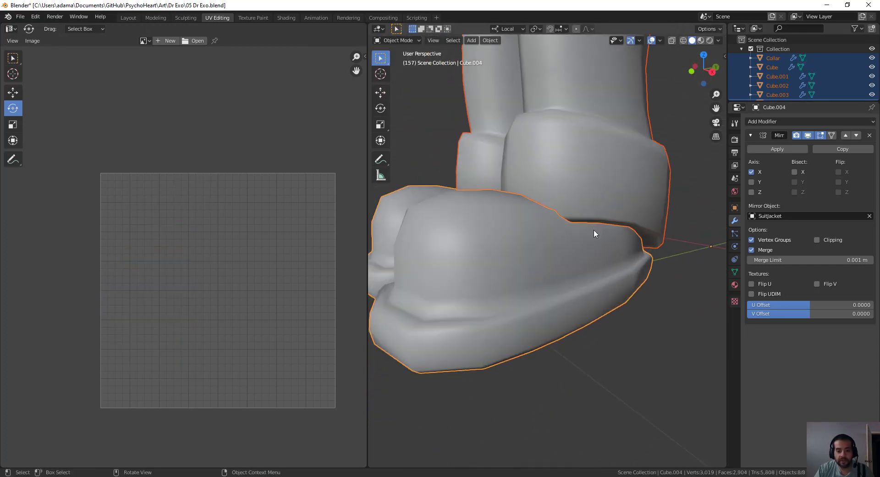
{"action": "key", "text": "ctrl+Tab"}
{"action": "key", "text": "ctrl+Tab"}
{"action": "left_click", "coordinate": [662, 232]}
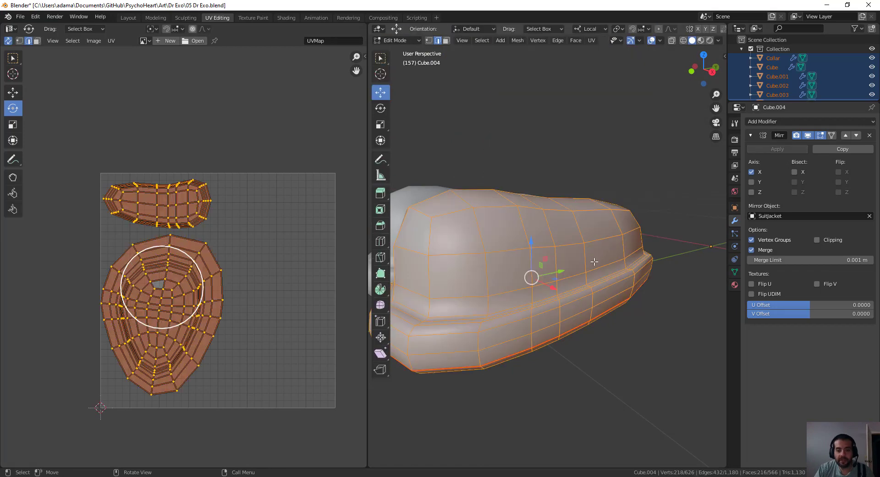
- Select the four faces on the rear top of the shoe, where the trouser cuff hides them, and delete them
{"action": "middle_click_drag", "start_coordinate": [594, 262], "coordinate": [555, 280]}
{"action": "left_click", "coordinate": [554, 280]}
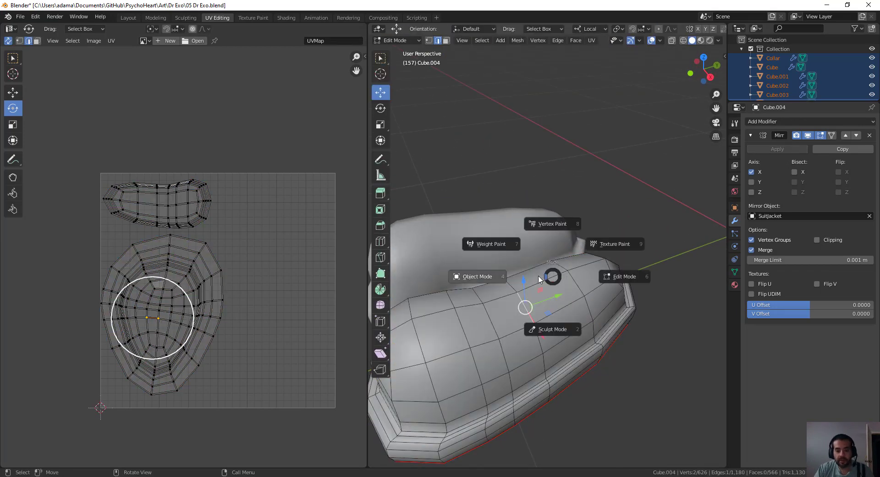
{"action": "key", "text": "Escape"}
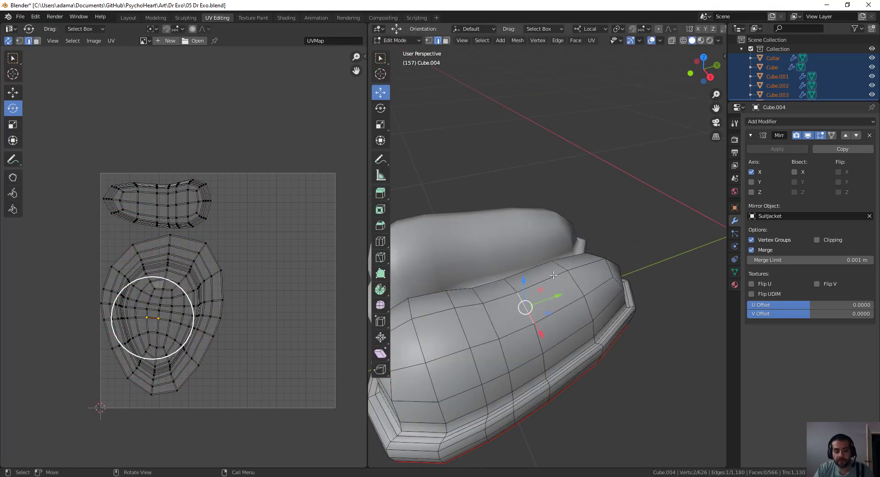
{"action": "key", "text": "3"}
{"action": "left_click", "coordinate": [536, 277]}
{"action": "left_click", "coordinate": [561, 293], "text": "shift"}
{"action": "left_click", "coordinate": [592, 279], "text": "shift"}
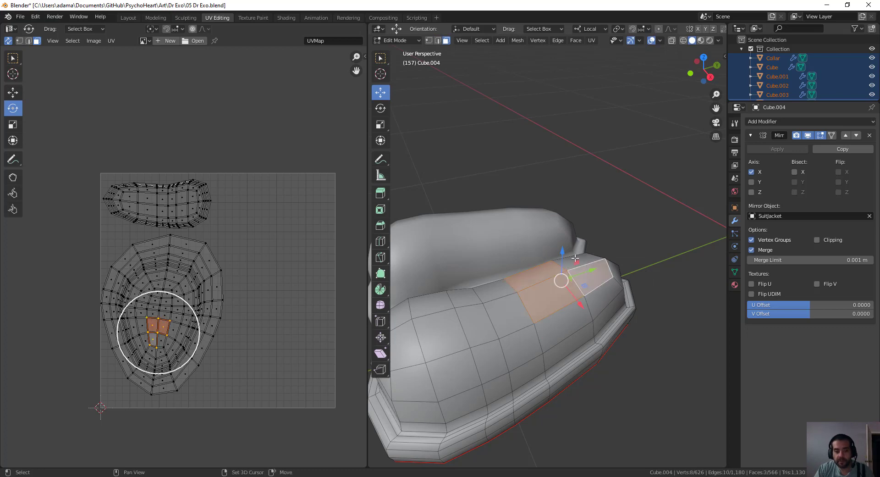
{"action": "left_click", "coordinate": [574, 258], "text": "shift"}
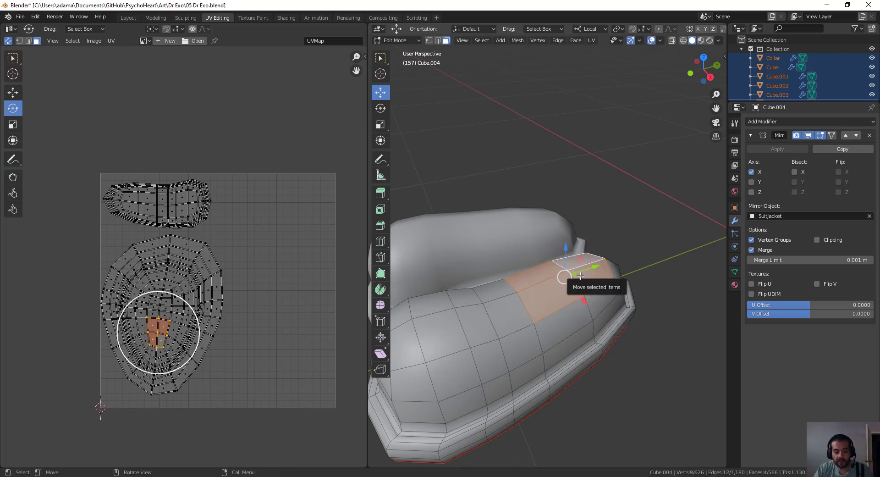
{"action": "key", "text": "x"}
{"action": "left_click", "coordinate": [555, 296]}
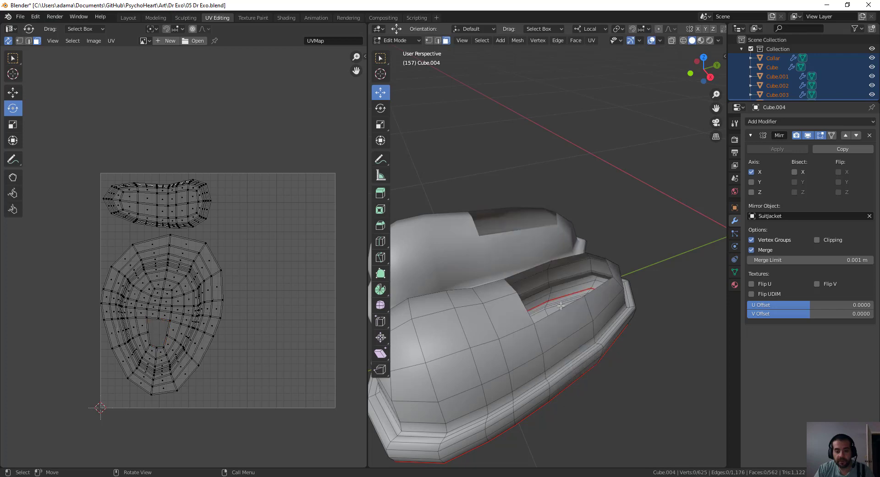
- Select the shoe upper's UV island and scale it down to less than half its size
{"action": "middle_click_drag", "start_coordinate": [555, 296], "coordinate": [565, 259]}
{"action": "scroll", "coordinate": [643, 297], "scroll_direction": "down", "scroll_amount": 4}
{"action": "middle_click_drag", "start_coordinate": [214, 281], "coordinate": [248, 272]}
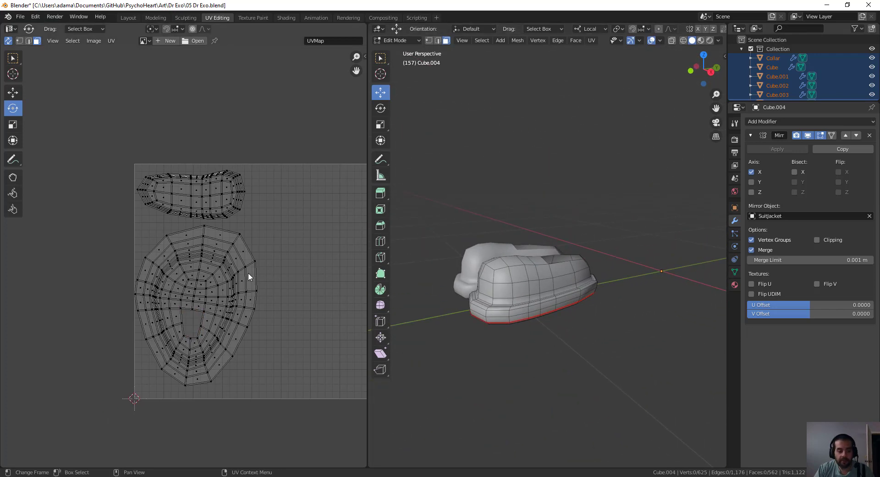
{"action": "key", "text": "l"}
{"action": "scroll", "coordinate": [247, 277], "scroll_direction": "down", "scroll_amount": 2}
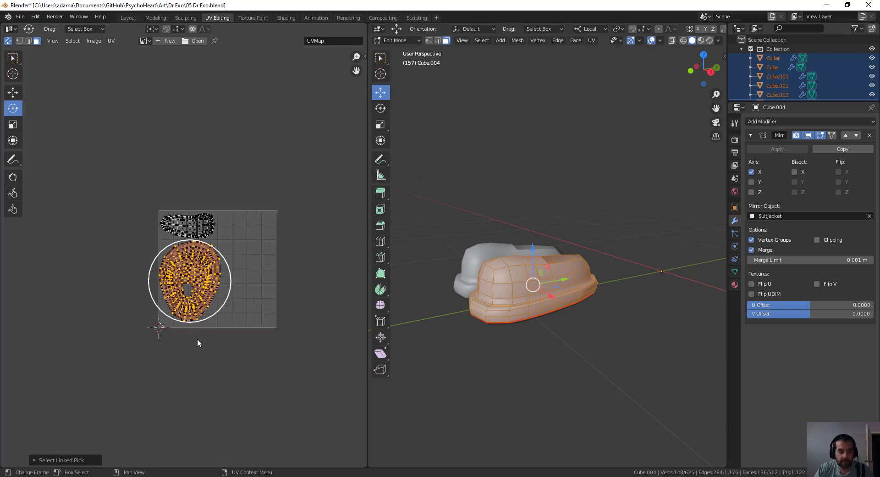
{"action": "key", "text": "s"}
{"action": "left_click", "coordinate": [231, 275]}
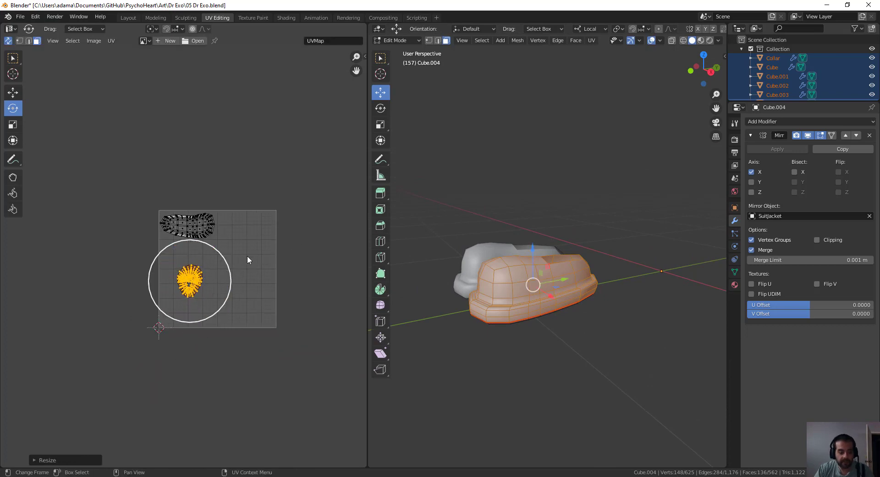
- Reselect the shoe upper's UV island, rotate it slightly upright and move it just below the UV square
{"action": "key", "text": "alt+a"}
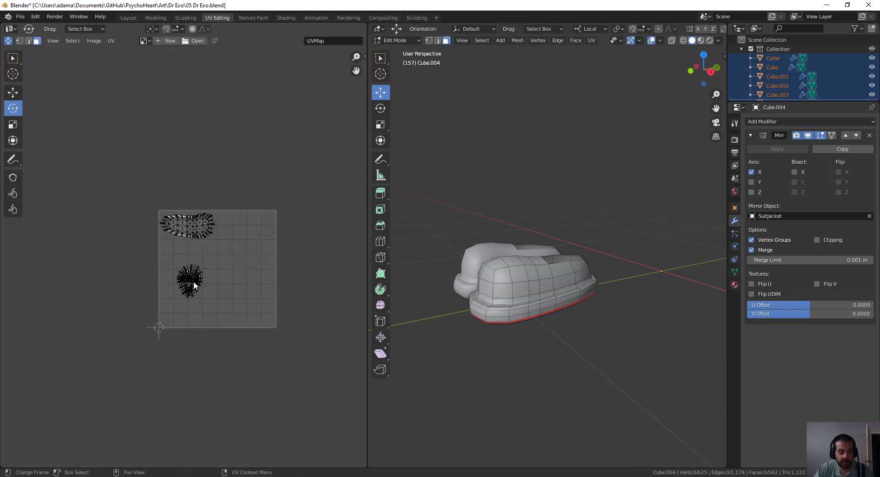
{"action": "key", "text": "l"}
{"action": "key", "text": "r"}
{"action": "left_click", "coordinate": [266, 241]}
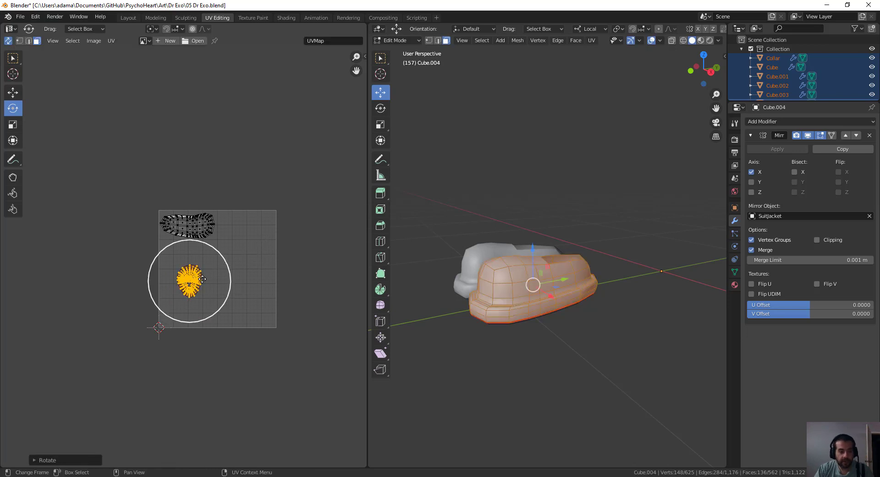
{"action": "left_click_drag", "start_coordinate": [192, 278], "coordinate": [232, 314]}
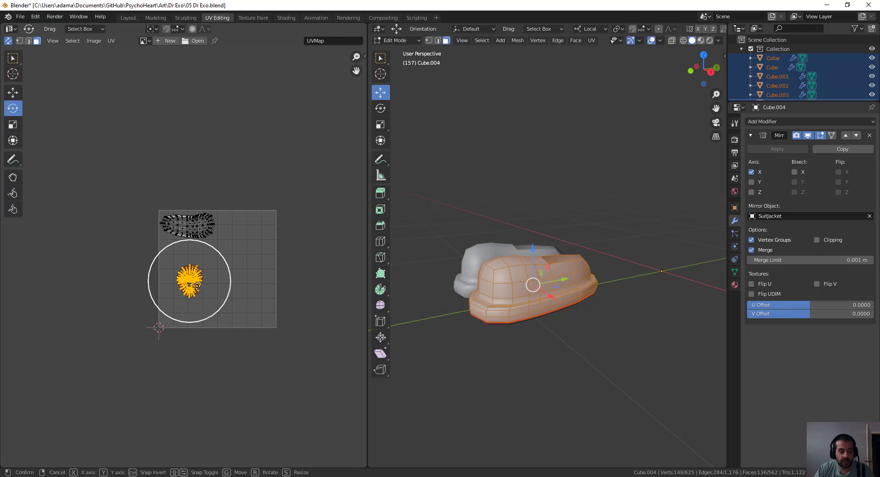
{"action": "key", "text": "g"}
{"action": "left_click", "coordinate": [213, 352]}
{"action": "key", "text": "g"}
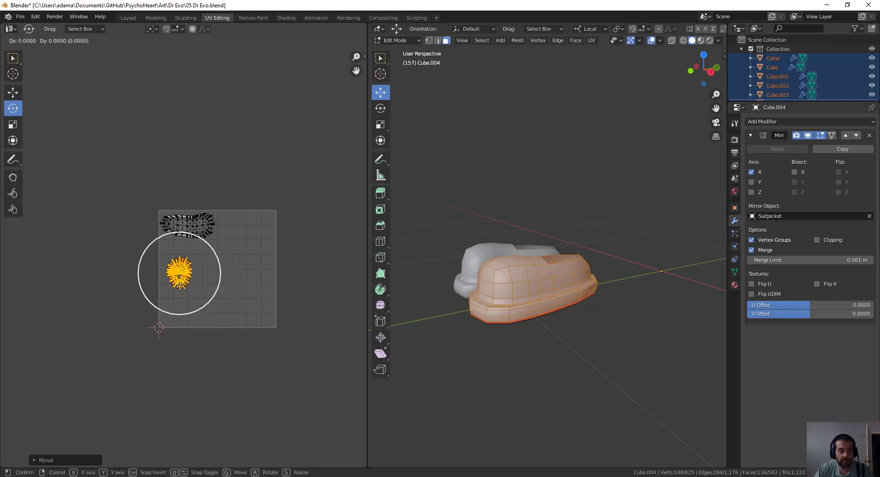
{"action": "left_click", "coordinate": [211, 334]}
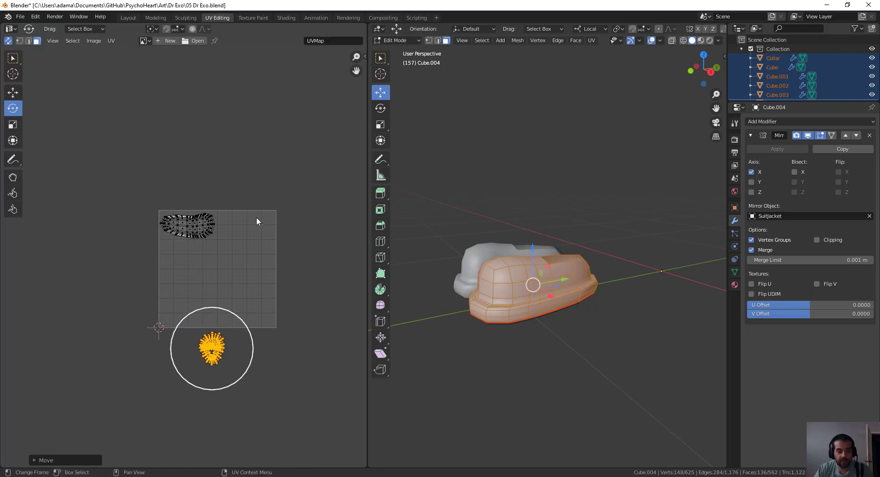
- Select the shoe sole's UV island and rotate it from lying flat to upright
{"action": "left_click", "coordinate": [257, 221]}
{"action": "left_click", "coordinate": [192, 224]}
{"action": "key", "text": "l"}
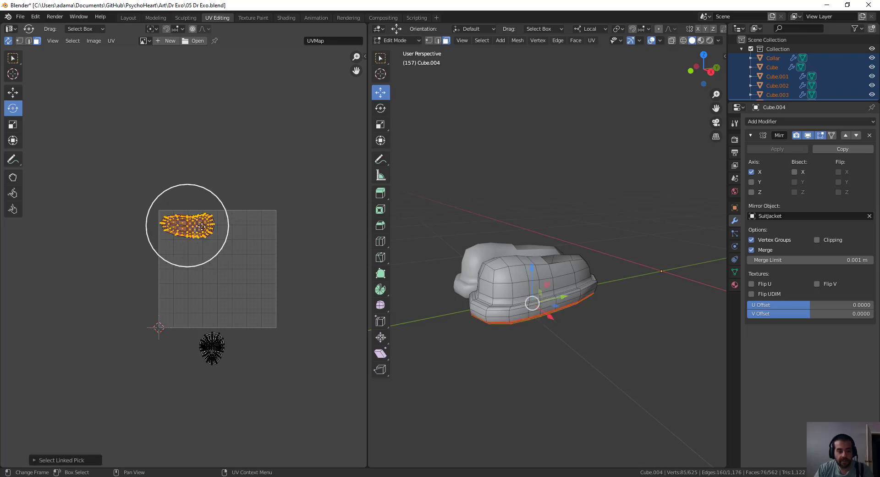
{"action": "key", "text": "r"}
{"action": "left_click", "coordinate": [181, 177]}
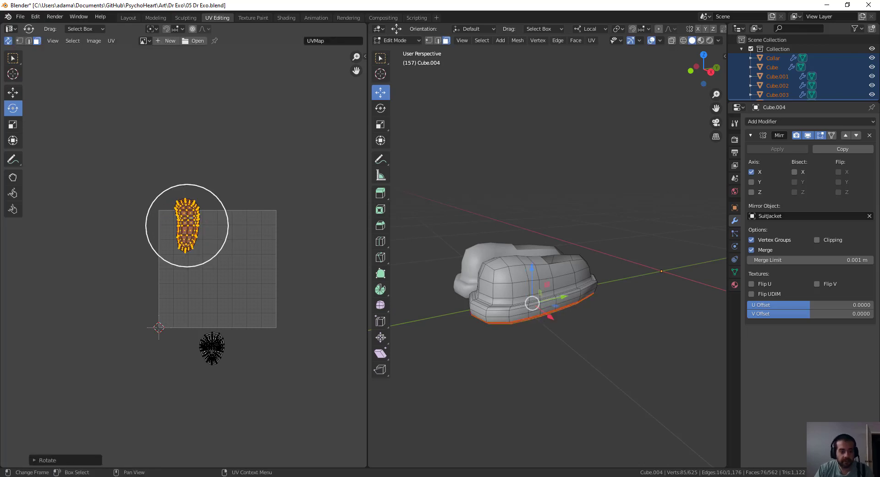
{"action": "key", "text": "r"}
{"action": "left_click", "coordinate": [244, 303]}
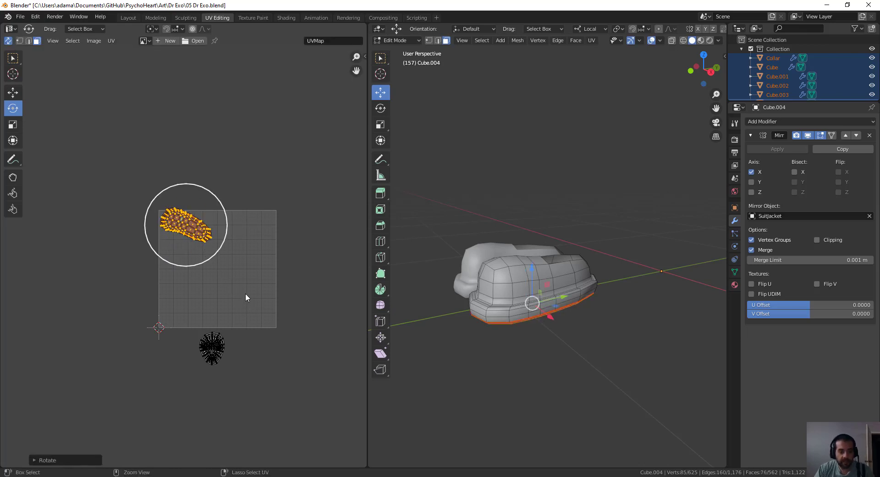
{"action": "key", "text": "ctrl+z"}
- Move the sole island next to the upper's island below the UV square, scaling it down and flipping it end for end
{"action": "key", "text": "g"}
{"action": "left_click", "coordinate": [282, 323]}
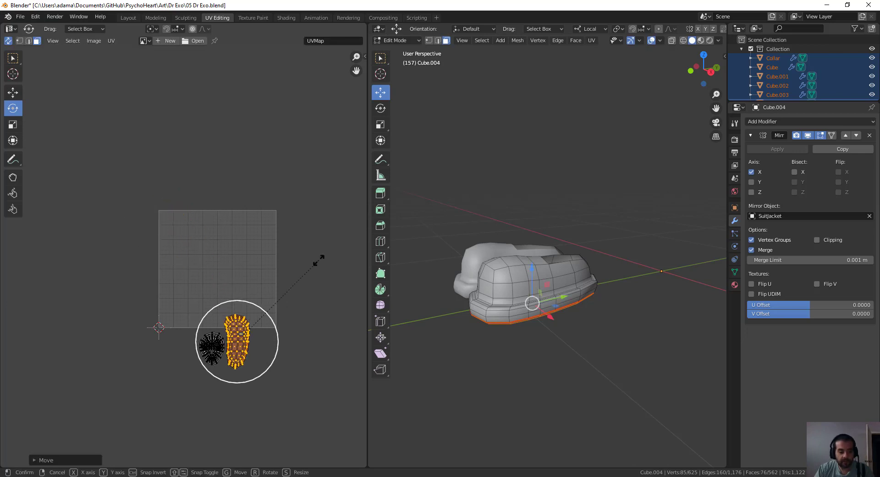
{"action": "key", "text": "r"}
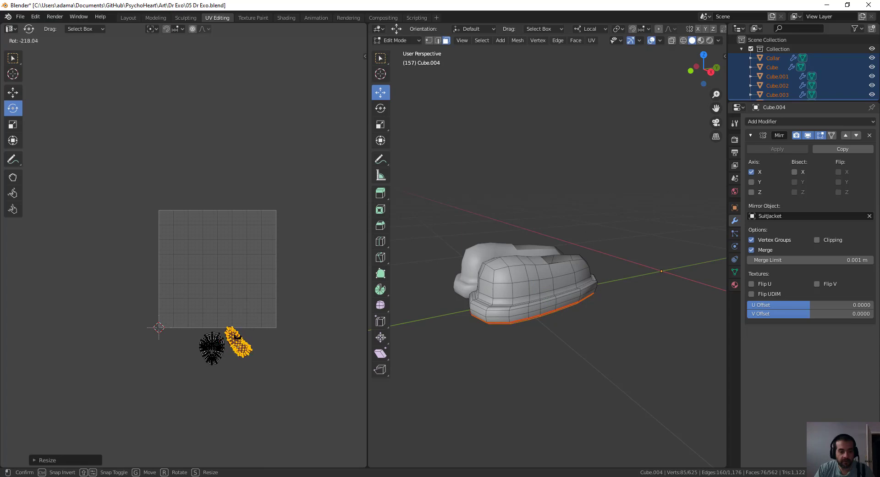
{"action": "left_click", "coordinate": [321, 392]}
- Fine-tune the sole island's rotation and position so it stands upright, level with and close beside the upper's island
{"action": "scroll", "coordinate": [320, 393], "scroll_direction": "up", "scroll_amount": 2}
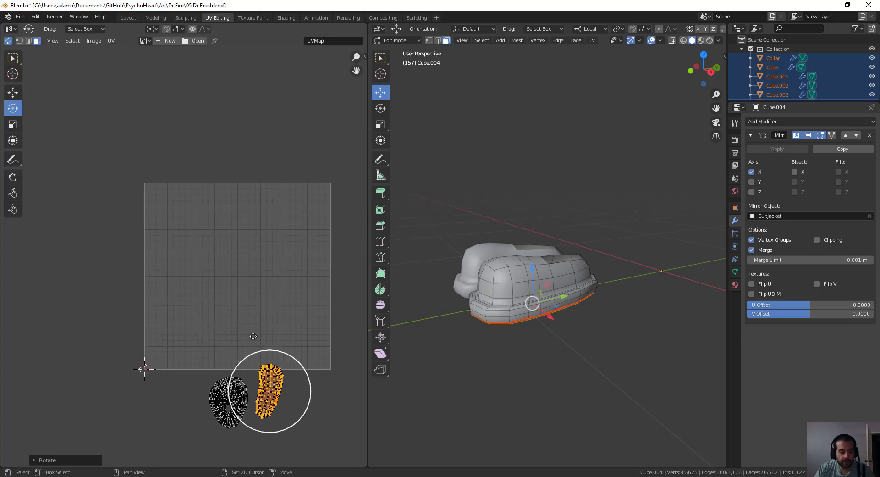
{"action": "scroll", "coordinate": [304, 303], "scroll_direction": "up", "scroll_amount": 5}
{"action": "middle_click_drag", "start_coordinate": [320, 392], "coordinate": [159, 162]}
{"action": "key", "text": "r"}
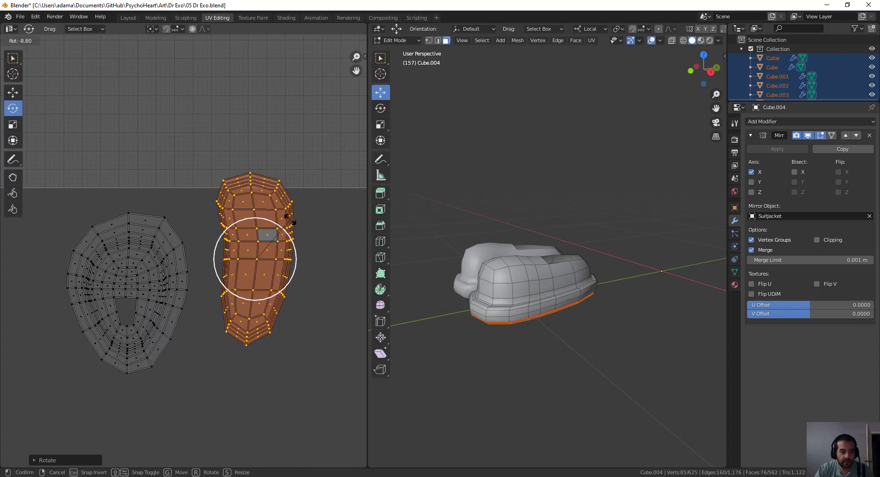
{"action": "left_click", "coordinate": [287, 231]}
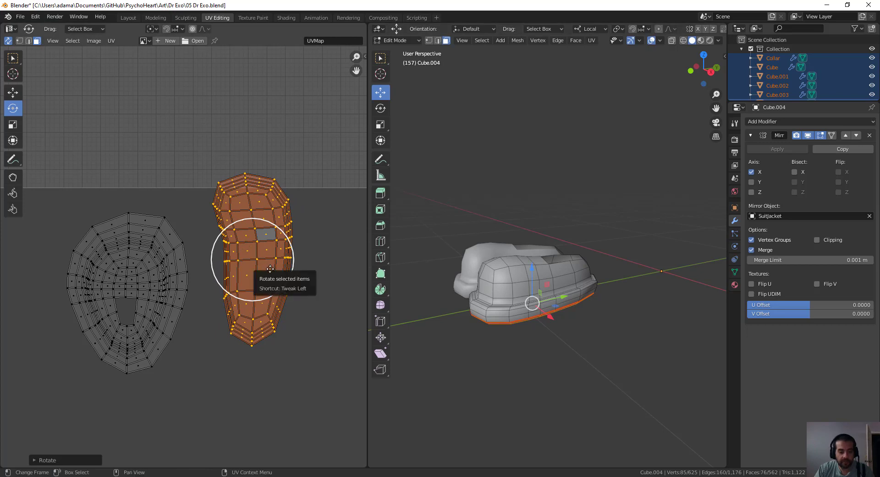
{"action": "key", "text": "g"}
{"action": "left_click", "coordinate": [247, 296]}
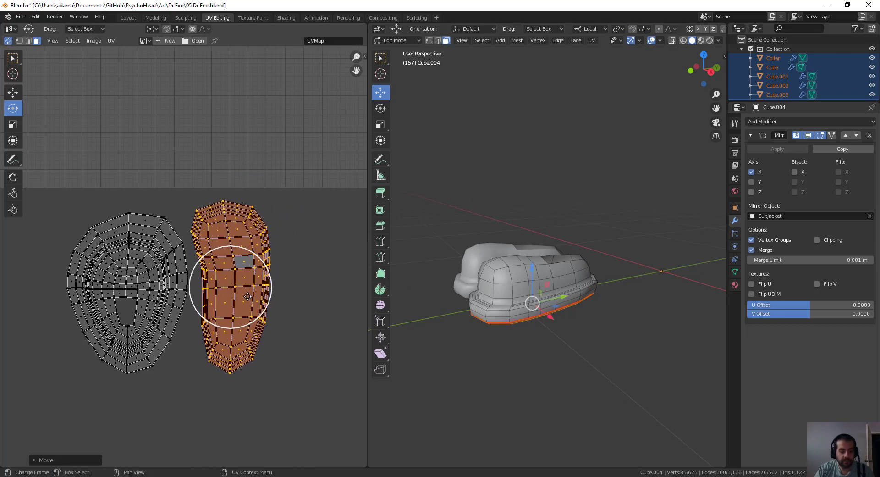
{"action": "key", "text": "r"}
{"action": "left_click", "coordinate": [302, 256]}
- Reveal all hidden geometry, then isolate the trousers by selecting their linked mesh and hiding everything else
{"action": "middle_click_drag", "start_coordinate": [626, 246], "coordinate": [642, 255]}
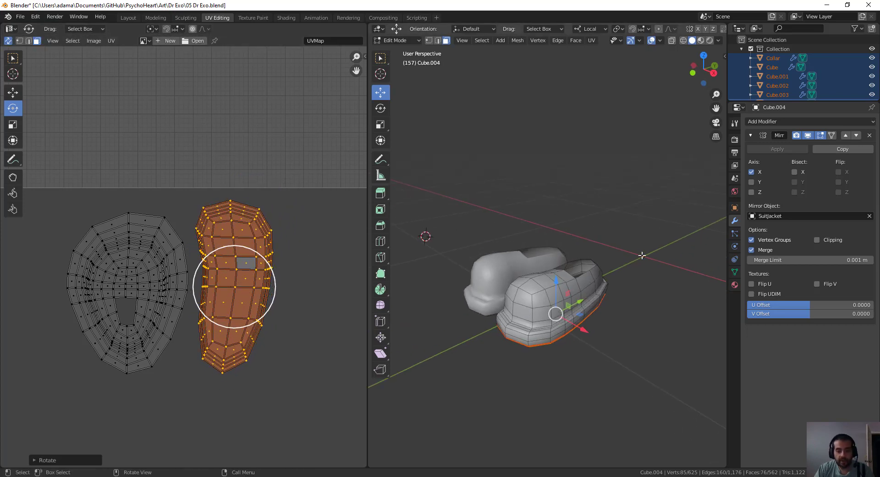
{"action": "key", "text": "alt+h"}
{"action": "scroll", "coordinate": [568, 241], "scroll_direction": "down", "scroll_amount": 1}
{"action": "middle_click_drag", "start_coordinate": [561, 240], "coordinate": [588, 234]}
{"action": "middle_click_drag", "start_coordinate": [609, 195], "coordinate": [569, 237], "text": "shift"}
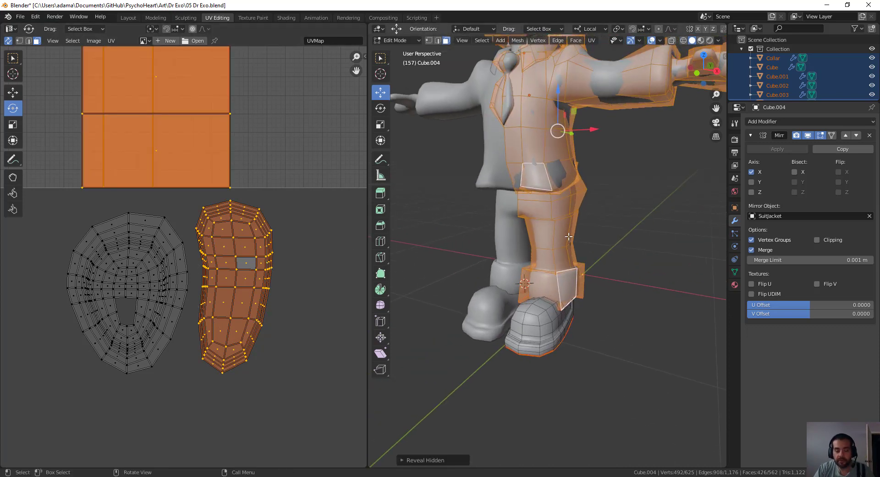
{"action": "key", "text": "alt+a"}
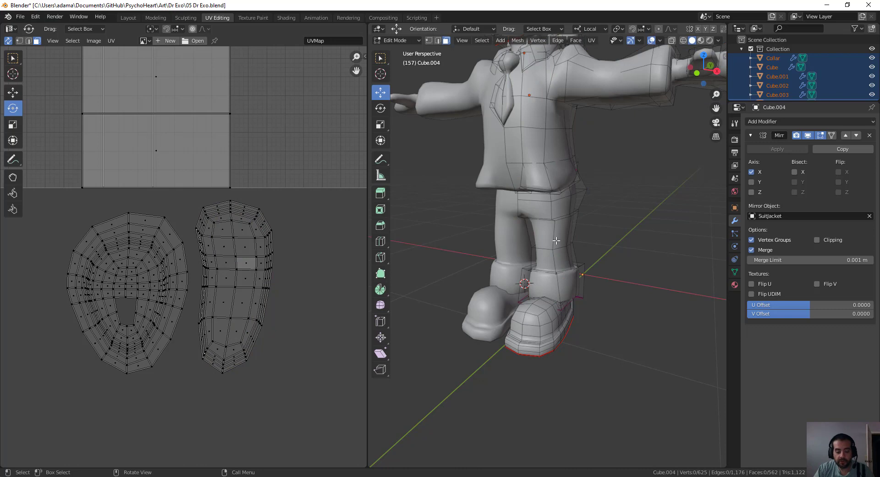
{"action": "key", "text": "l"}
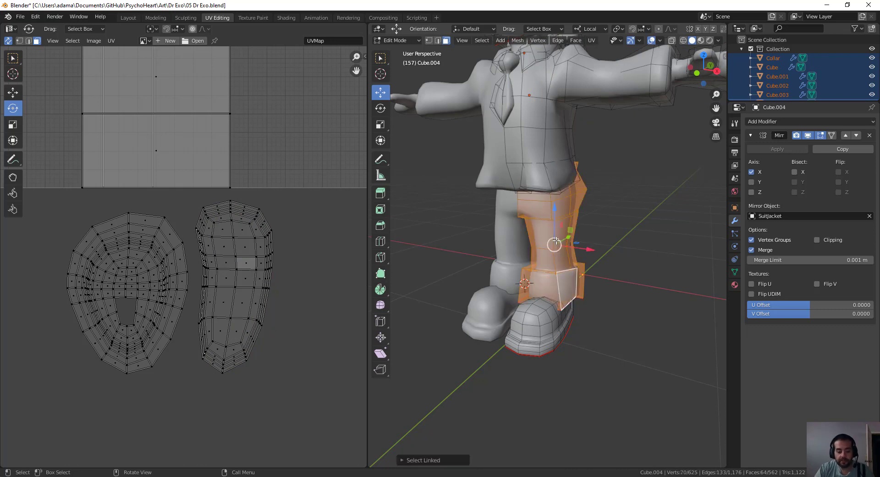
{"action": "key", "text": "ctrl+i"}
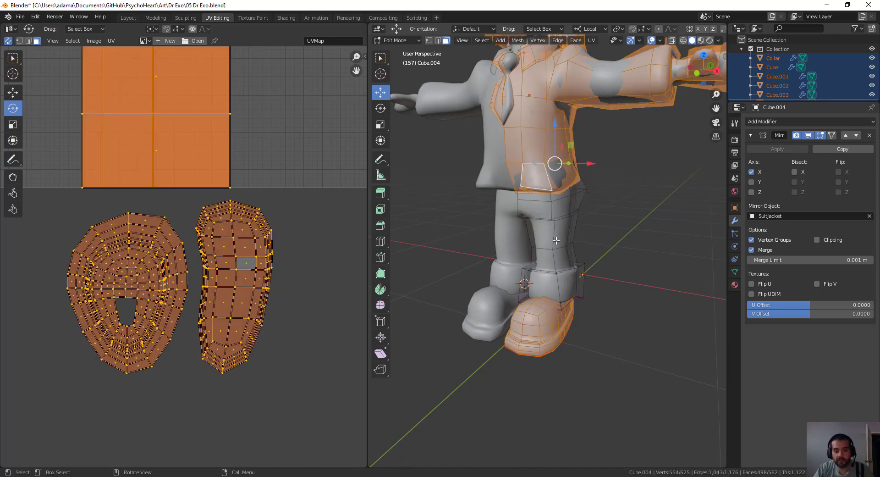
{"action": "key", "text": "h"}
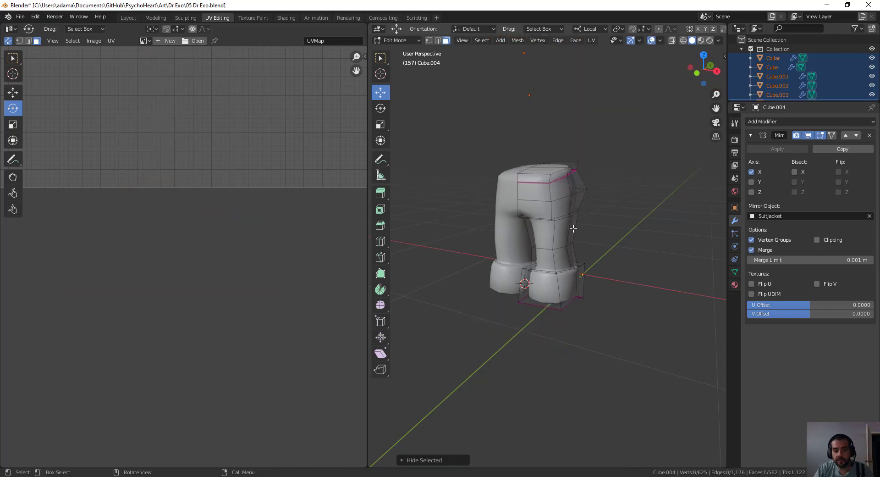
- Mark the open edge loop around the bottom of the trouser cuff as a seam
{"action": "middle_click_drag", "start_coordinate": [571, 228], "coordinate": [559, 248]}
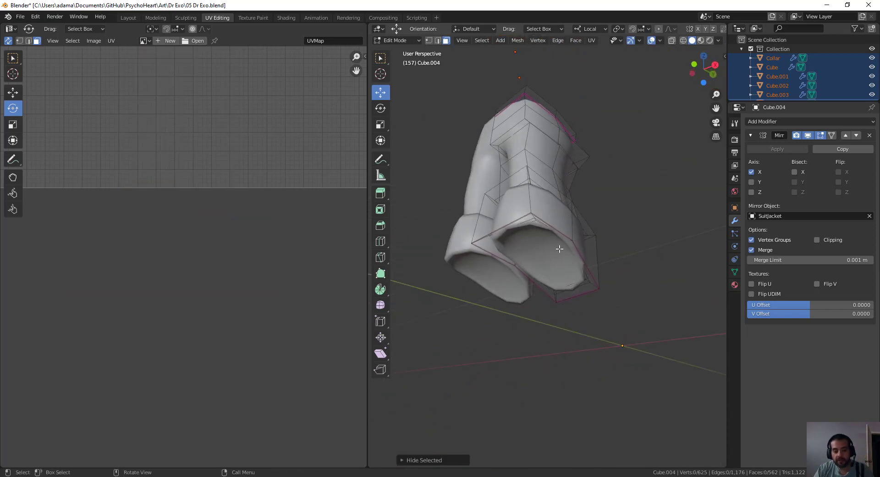
{"action": "key", "text": "2"}
{"action": "left_click", "coordinate": [552, 222], "text": "alt"}
{"action": "right_click", "coordinate": [639, 197]}
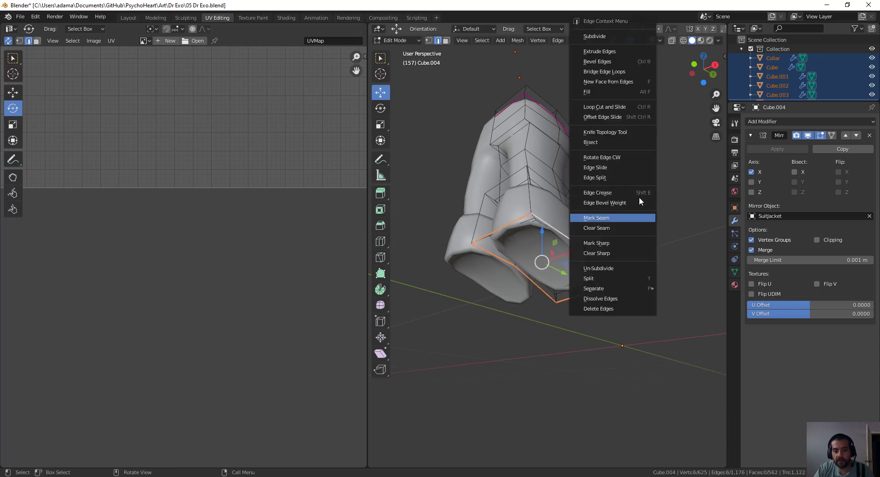
{"action": "left_click", "coordinate": [608, 218]}
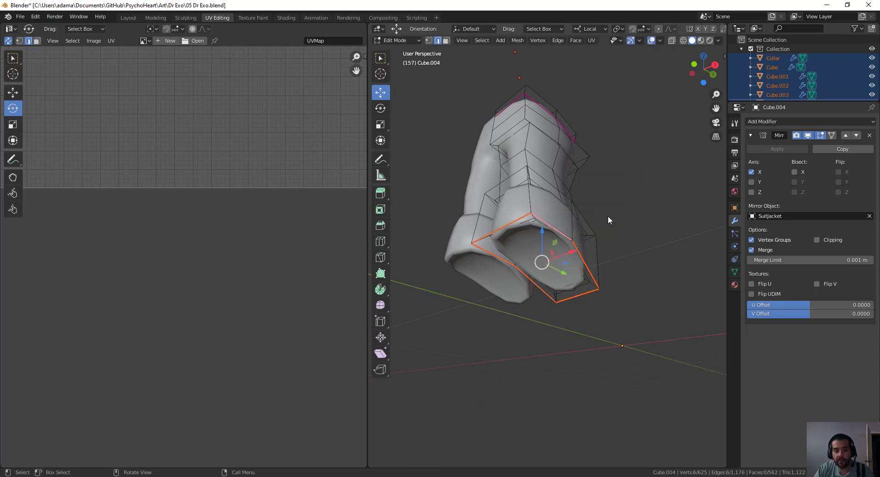
- Select the two faces closing the top of the trousers at the waist and delete them
{"action": "middle_click_drag", "start_coordinate": [609, 220], "coordinate": [623, 254]}
{"action": "middle_click_drag", "start_coordinate": [569, 210], "coordinate": [555, 188]}
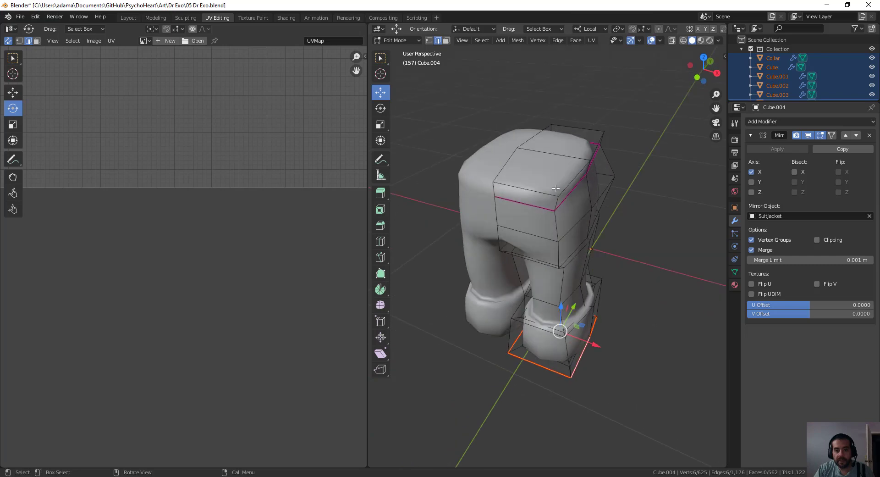
{"action": "left_click", "coordinate": [525, 190]}
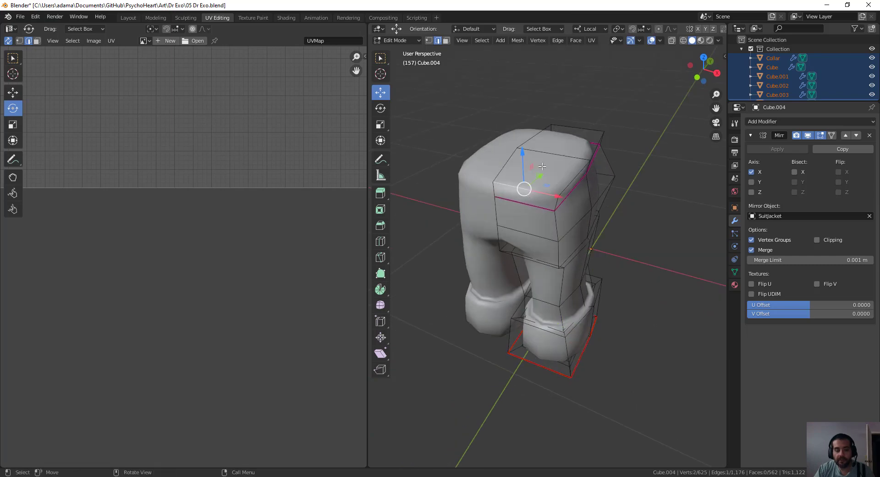
{"action": "key", "text": "3"}
{"action": "left_click", "coordinate": [576, 147]}
{"action": "left_click", "coordinate": [551, 164], "text": "shift"}
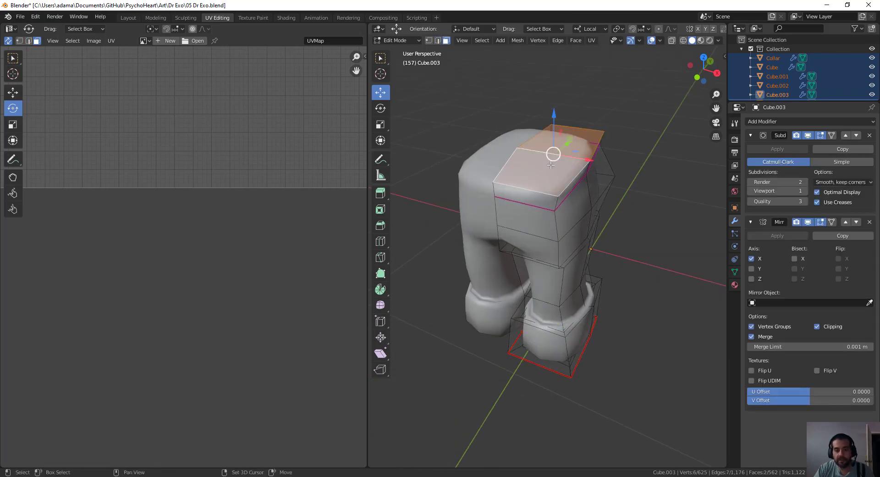
{"action": "key", "text": "x"}
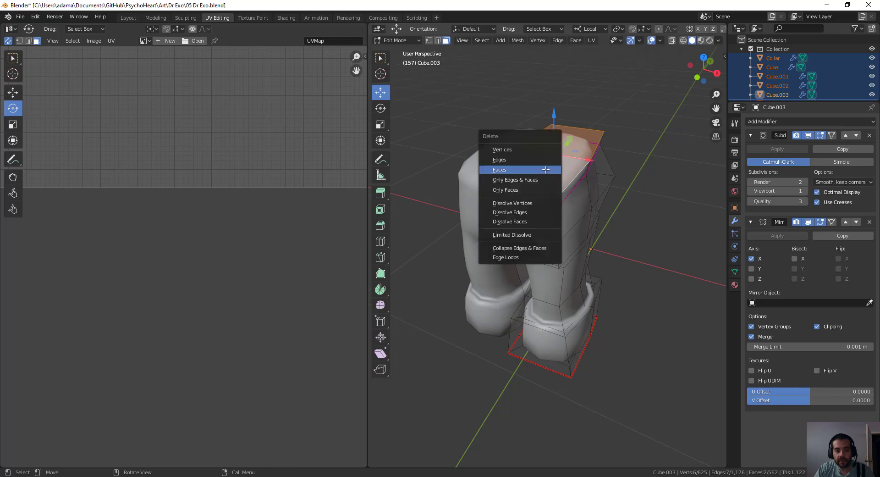
{"action": "left_click", "coordinate": [545, 170]}
- Try adjusting the front centre vertex of the trousers' open waist edge, and undo the last move
{"action": "middle_click_drag", "start_coordinate": [601, 204], "coordinate": [569, 207]}
{"action": "scroll", "coordinate": [619, 187], "scroll_direction": "up", "scroll_amount": 1}
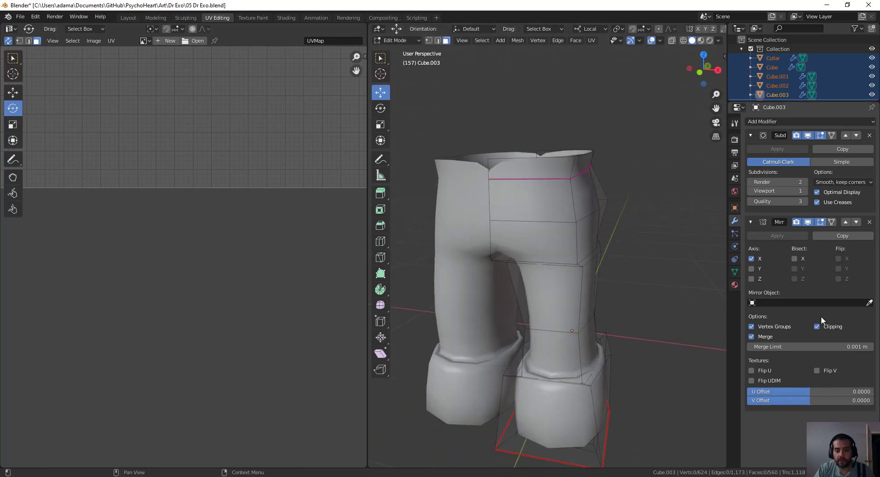
{"action": "key", "text": "1"}
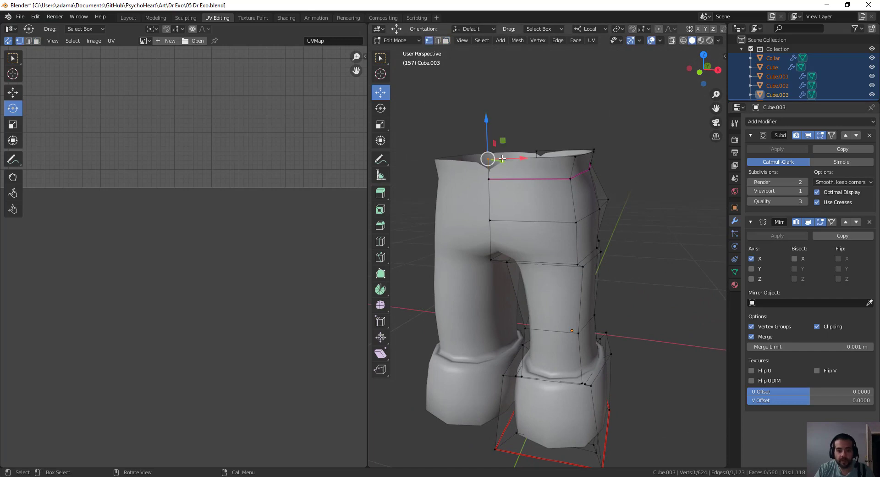
{"action": "left_click_drag", "start_coordinate": [524, 157], "coordinate": [528, 155]}
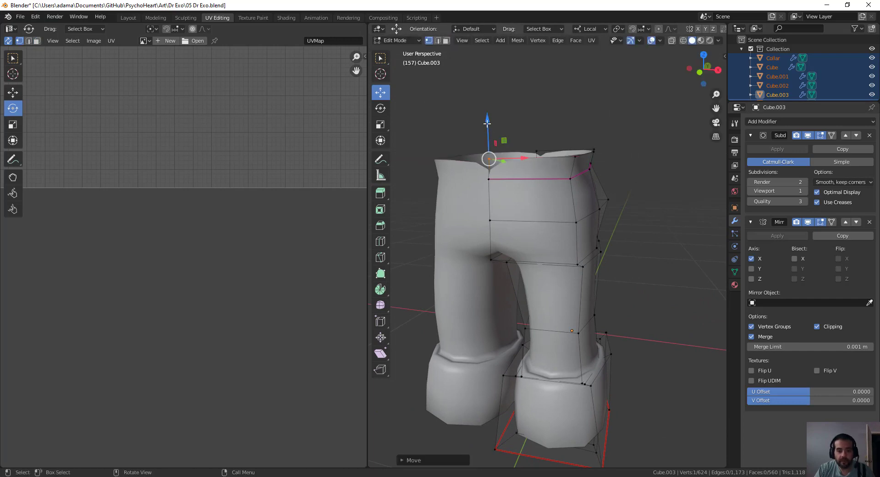
{"action": "left_click_drag", "start_coordinate": [487, 121], "coordinate": [490, 122]}
{"action": "mouse_move", "coordinate": [497, 166]}
{"action": "middle_mouse_down"}
{"action": "mouse_move", "coordinate": [433, 166]}
{"action": "mouse_move", "coordinate": [496, 161]}
{"action": "middle_mouse_up"}
{"action": "key", "text": "b"}
{"action": "left_click_drag", "start_coordinate": [476, 173], "coordinate": [504, 164]}
{"action": "left_click_drag", "start_coordinate": [493, 127], "coordinate": [496, 113]}
{"action": "key", "text": "ctrl+z"}
- Select the vertical edge loop along the inner leg of the trousers and deselect the part on the outer side
{"action": "middle_click_drag", "start_coordinate": [591, 145], "coordinate": [540, 180]}
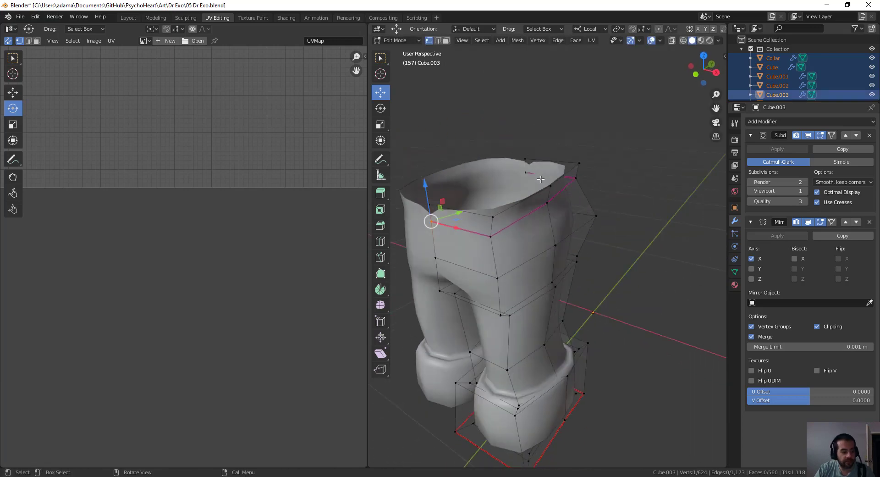
{"action": "scroll", "coordinate": [541, 181], "scroll_direction": "up", "scroll_amount": 2}
{"action": "middle_click_drag", "start_coordinate": [555, 217], "coordinate": [558, 255]}
{"action": "scroll", "coordinate": [564, 204], "scroll_direction": "down", "scroll_amount": 2}
{"action": "left_click", "coordinate": [560, 211], "text": "alt"}
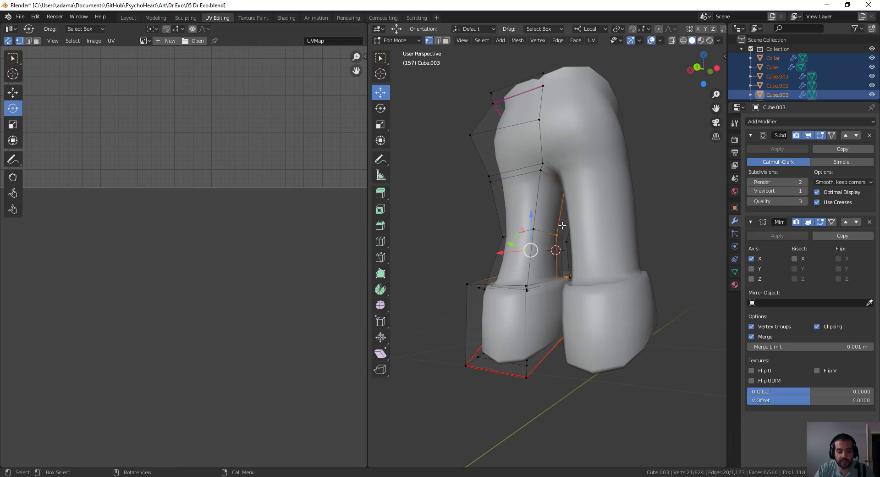
{"action": "middle_click_drag", "start_coordinate": [562, 225], "coordinate": [545, 257]}
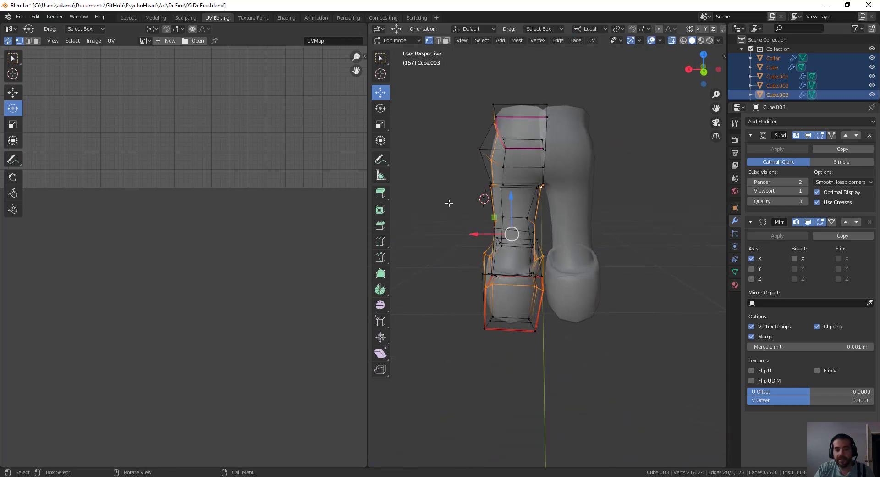
{"action": "left_click_drag", "start_coordinate": [451, 84], "coordinate": [518, 390], "text": "ctrl"}
{"action": "middle_click_drag", "start_coordinate": [482, 334], "coordinate": [522, 347]}
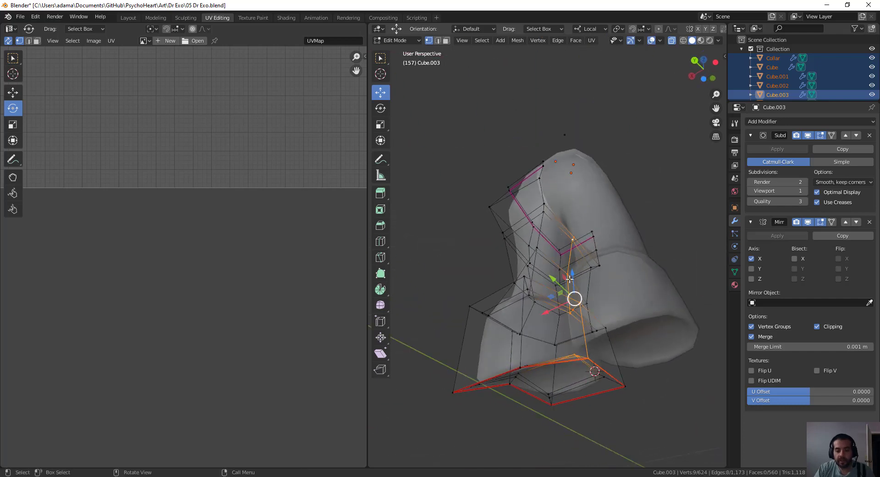
- Trim the inner-leg selection in edge mode to the edges running from the crotch to the cuff's bottom seam
{"action": "middle_click_drag", "start_coordinate": [570, 279], "coordinate": [576, 202]}
{"action": "middle_click_drag", "start_coordinate": [544, 296], "coordinate": [527, 220]}
{"action": "middle_click_drag", "start_coordinate": [560, 257], "coordinate": [580, 188]}
{"action": "key", "text": "2"}
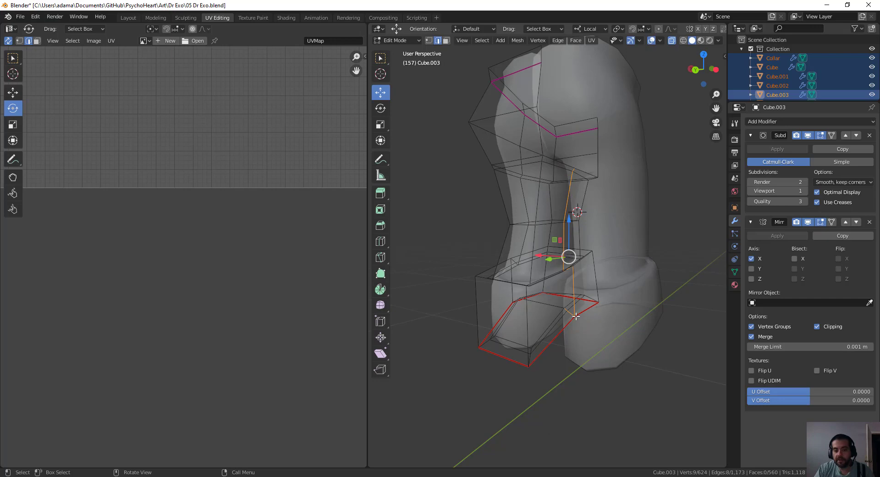
{"action": "middle_click_drag", "start_coordinate": [576, 316], "coordinate": [578, 219]}
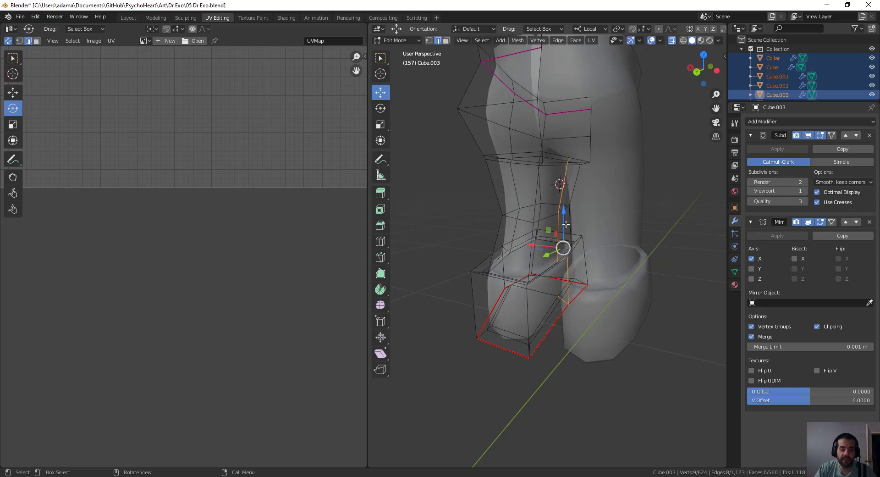
{"action": "middle_click_drag", "start_coordinate": [527, 257], "coordinate": [554, 195]}
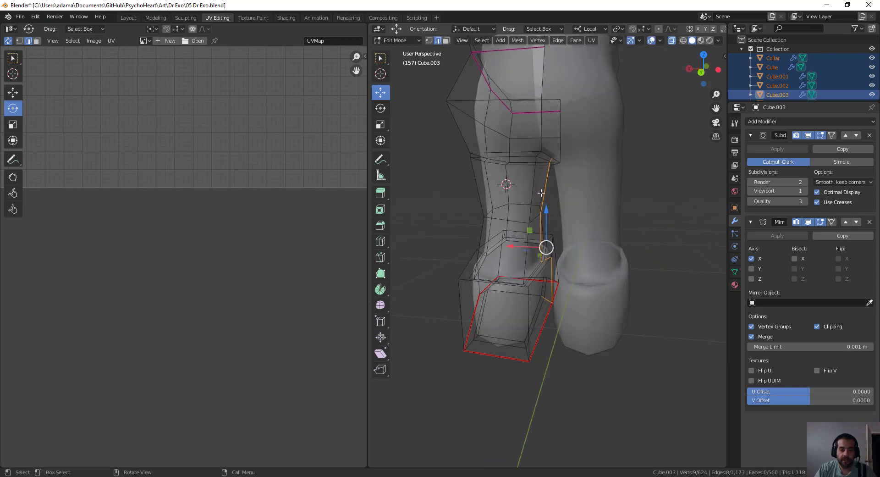
{"action": "middle_click_drag", "start_coordinate": [554, 309], "coordinate": [554, 357]}
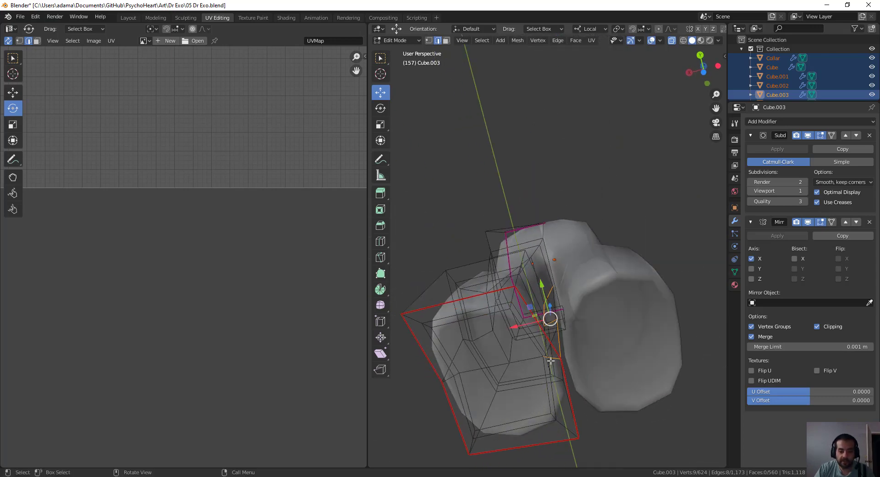
{"action": "key", "text": "ctrl+z"}
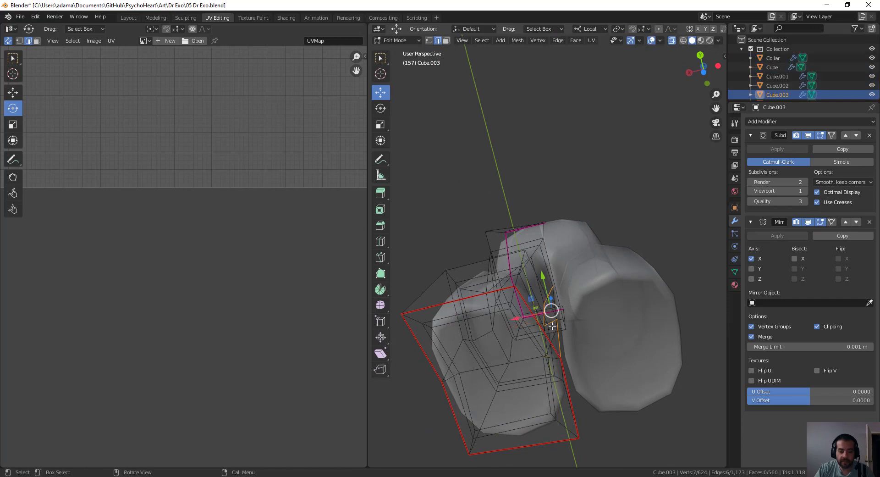
- Mark the selected inner-leg edges of the trousers as a seam
{"action": "middle_click_drag", "start_coordinate": [551, 316], "coordinate": [549, 350]}
{"action": "middle_click_drag", "start_coordinate": [557, 244], "coordinate": [522, 260]}
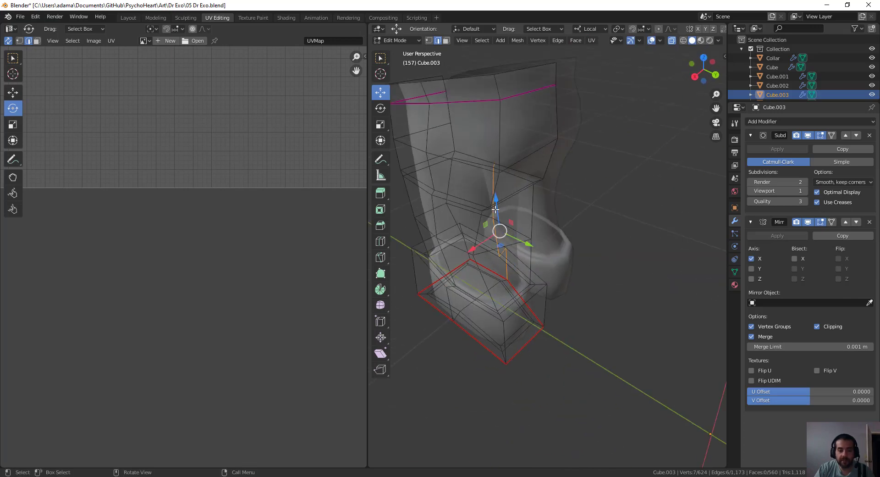
{"action": "middle_click_drag", "start_coordinate": [466, 238], "coordinate": [483, 220]}
{"action": "scroll", "coordinate": [527, 249], "scroll_direction": "down", "scroll_amount": 4}
{"action": "right_click", "coordinate": [632, 196]}
{"action": "left_click", "coordinate": [631, 218]}
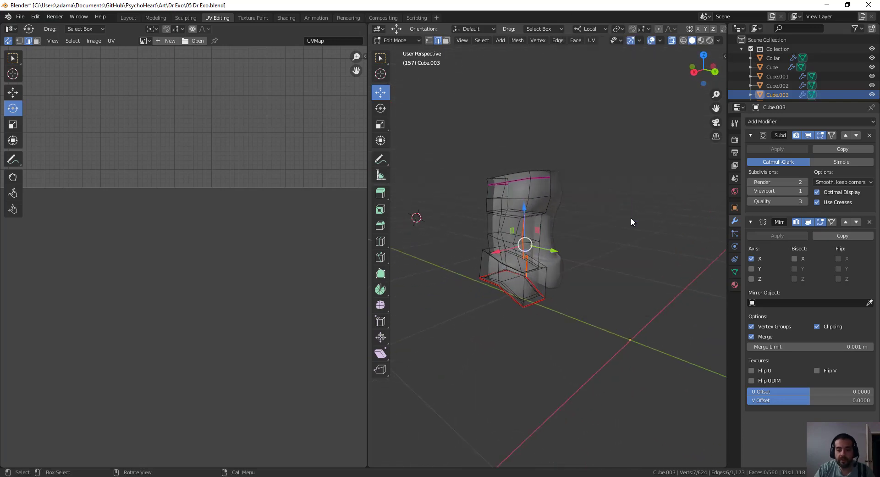
{"action": "middle_click_drag", "start_coordinate": [606, 253], "coordinate": [599, 261]}
{"action": "key", "text": "s"}
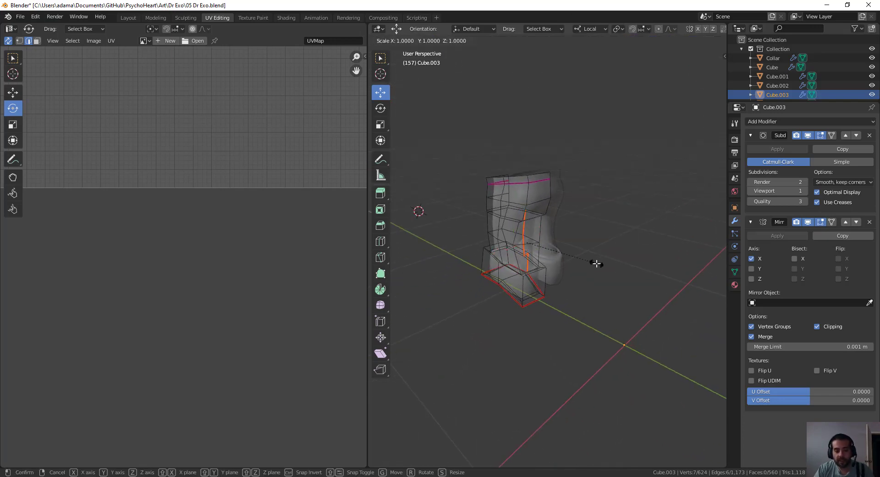
{"action": "left_click", "coordinate": [570, 257]}
- Select the whole trousers mesh and unwrap it
{"action": "key", "text": "a"}
{"action": "scroll", "coordinate": [305, 308], "scroll_direction": "down", "scroll_amount": 4}
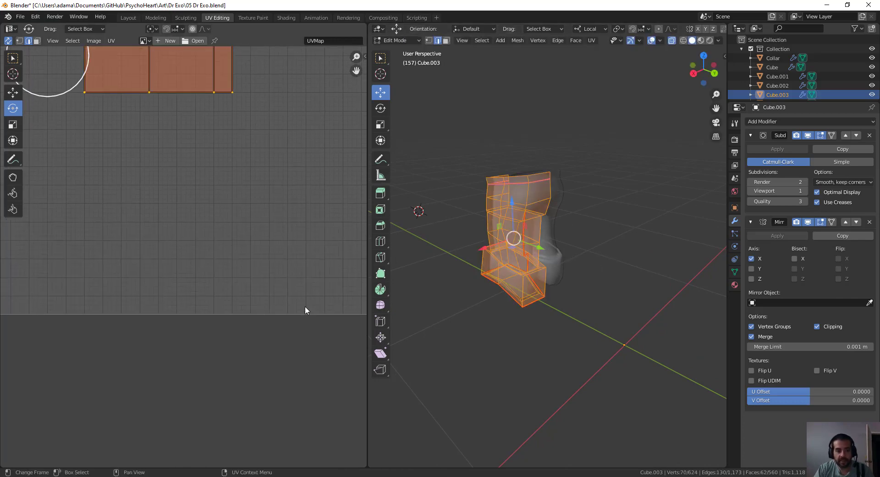
{"action": "key", "text": "u"}
{"action": "left_click", "coordinate": [215, 185]}
{"action": "scroll", "coordinate": [216, 213], "scroll_direction": "down", "scroll_amount": 4}
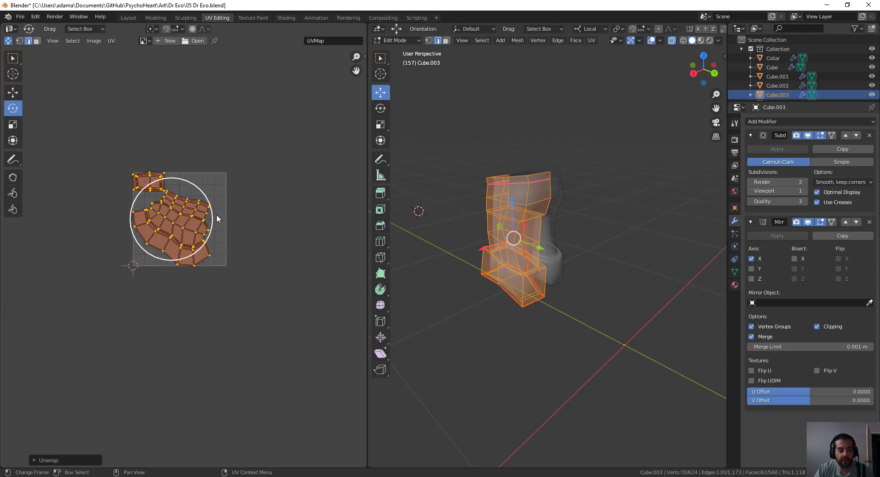
{"action": "scroll", "coordinate": [249, 265], "scroll_direction": "up", "scroll_amount": 4}
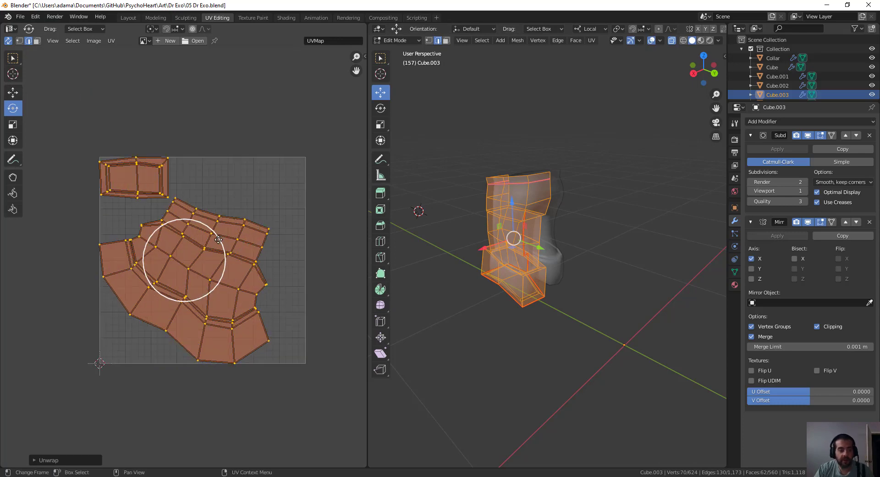
- Select the linked leg island in face mode and rotate it upright, with the waist edge facing up
{"action": "left_click", "coordinate": [269, 259]}
{"action": "key", "text": "l"}
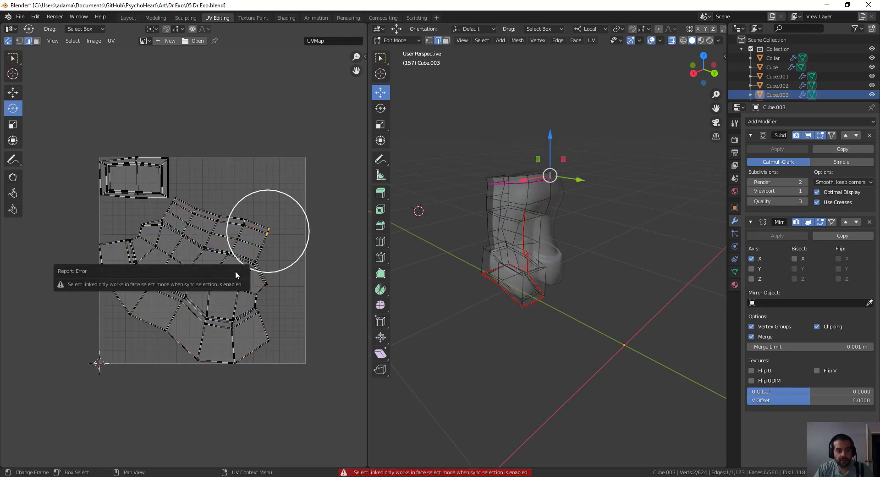
{"action": "key", "text": "alt+a"}
{"action": "key", "text": "l"}
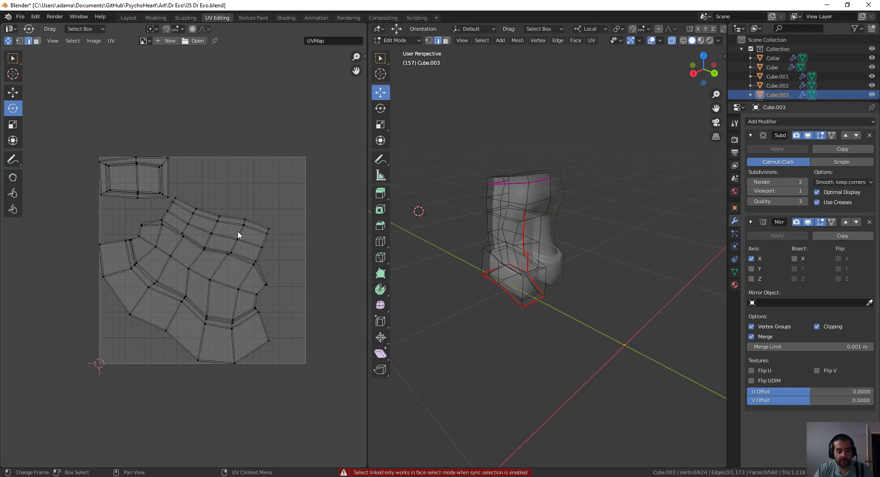
{"action": "key", "text": "a"}
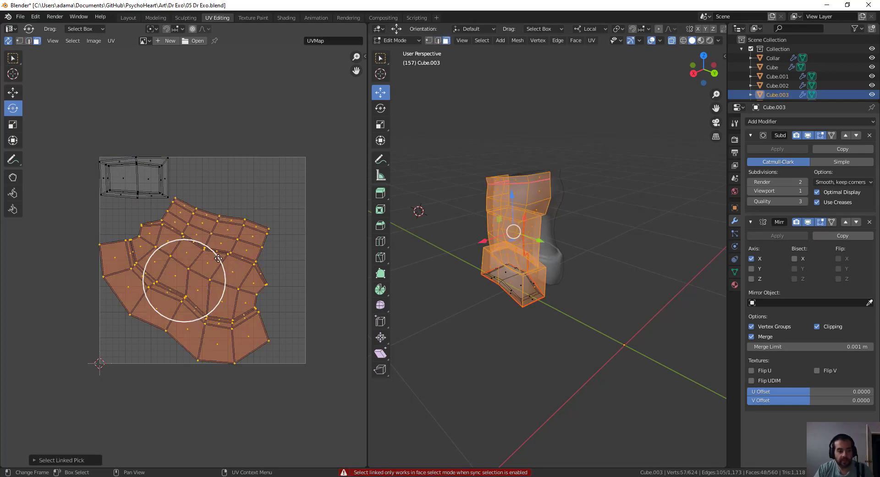
{"action": "left_click", "coordinate": [222, 255]}
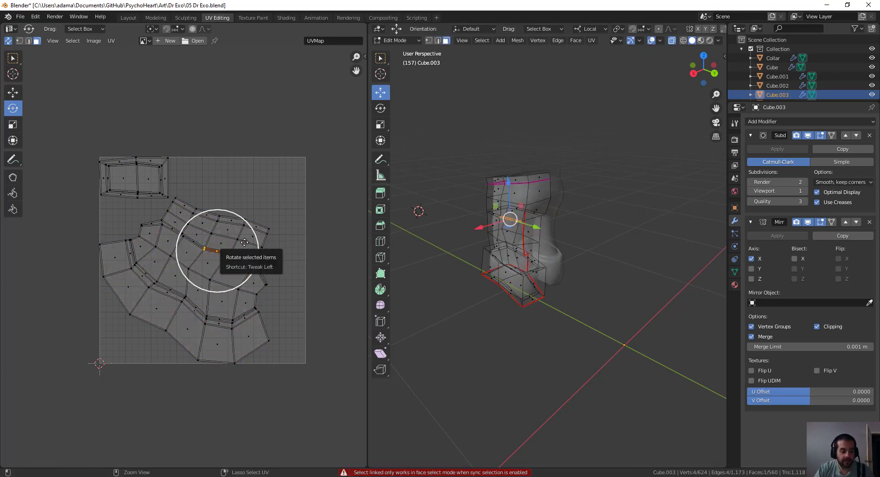
{"action": "key", "text": "ctrl+l"}
{"action": "left_click_drag", "start_coordinate": [219, 261], "coordinate": [211, 231]}
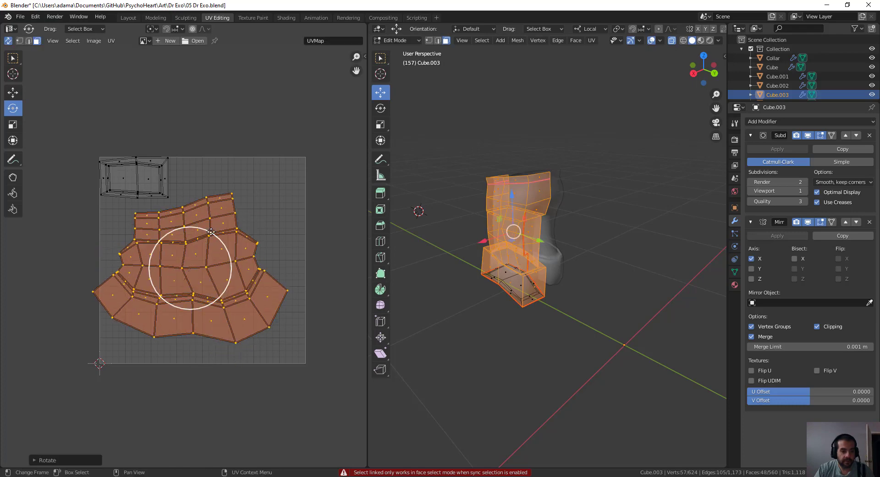
- Select all faces of the leg island and move it outside the UV square, beyond its lower-right corner
{"action": "left_click_drag", "start_coordinate": [277, 171], "coordinate": [192, 214]}
{"action": "key", "text": "alt+a"}
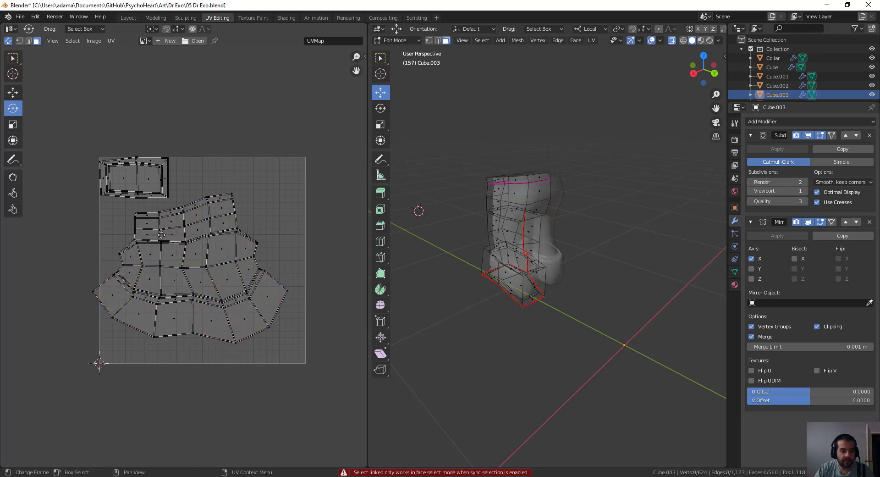
{"action": "left_click_drag", "start_coordinate": [79, 210], "coordinate": [121, 222]}
{"action": "scroll", "coordinate": [264, 338], "scroll_direction": "down", "scroll_amount": 2}
{"action": "left_click", "coordinate": [223, 251]}
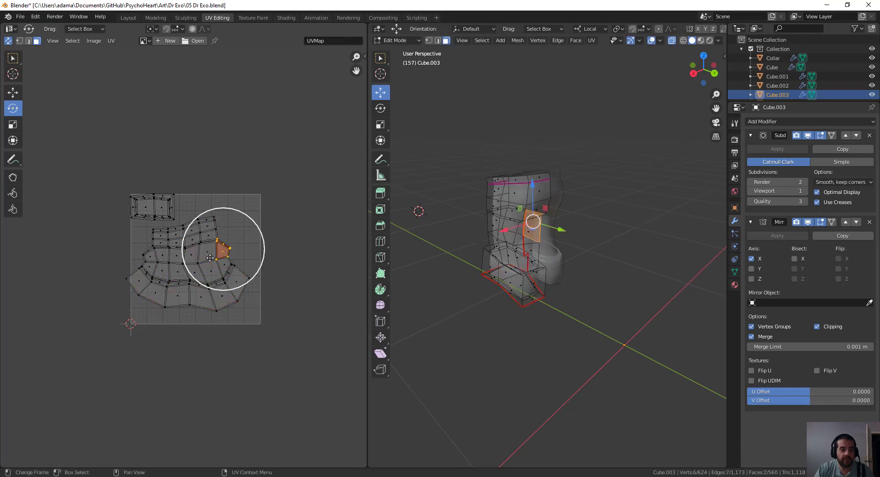
{"action": "left_click_drag", "start_coordinate": [275, 331], "coordinate": [125, 214]}
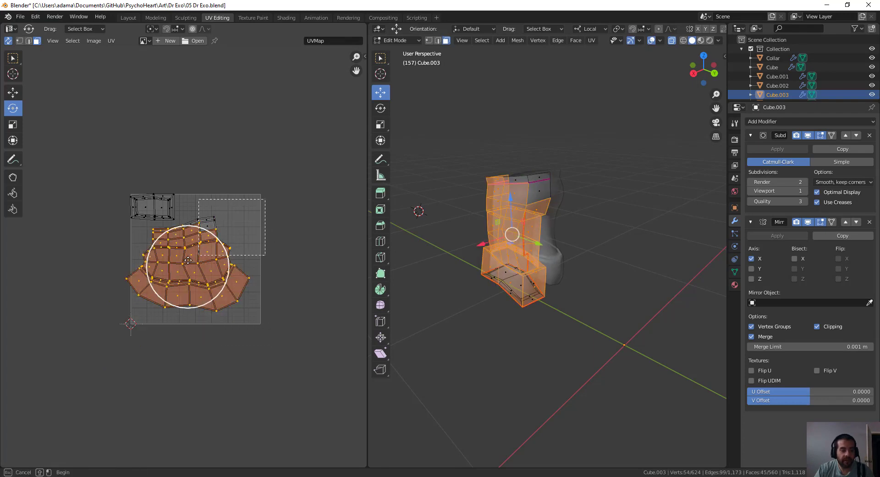
{"action": "left_click_drag", "start_coordinate": [193, 247], "coordinate": [310, 388]}
{"action": "middle_click_drag", "start_coordinate": [511, 300], "coordinate": [623, 284]}
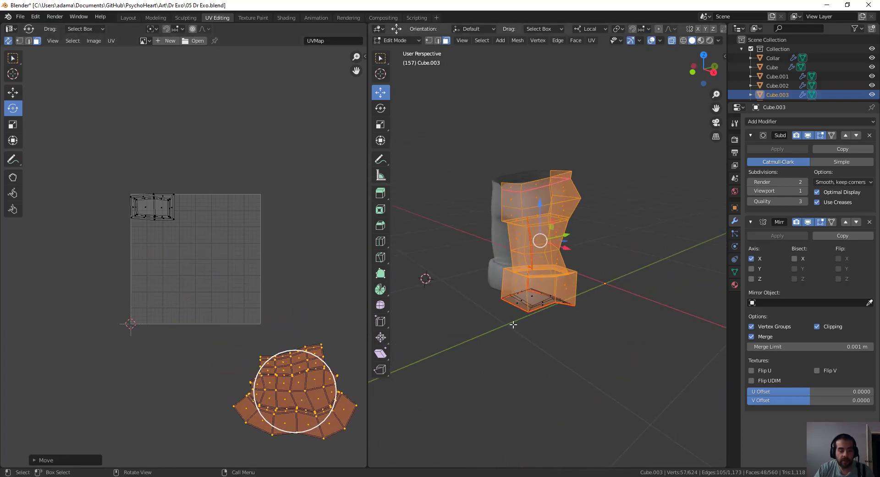
- Select the faces closing the bottom of the cuff and unwrap them on their own
{"action": "left_click", "coordinate": [170, 202]}
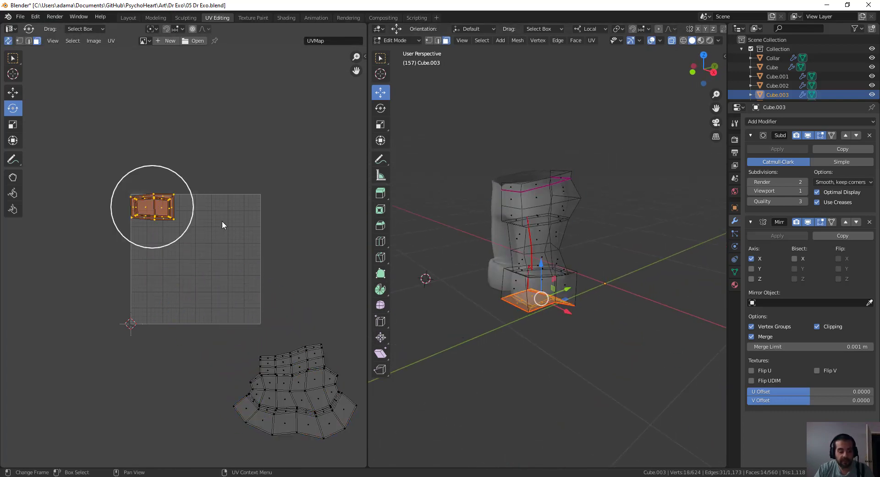
{"action": "key", "text": "u"}
{"action": "left_click", "coordinate": [213, 228]}
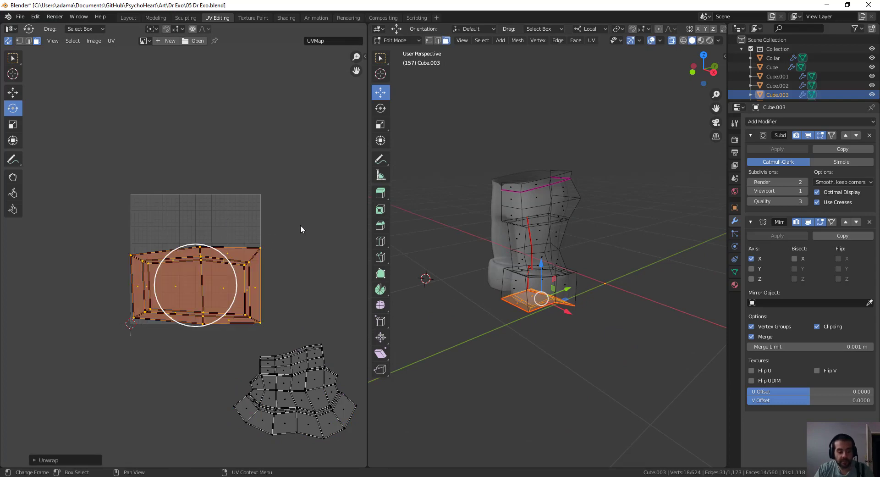
- Rotate the cuff-bottom island upright and scale it down, then undo the last rotation
{"action": "key", "text": "r"}
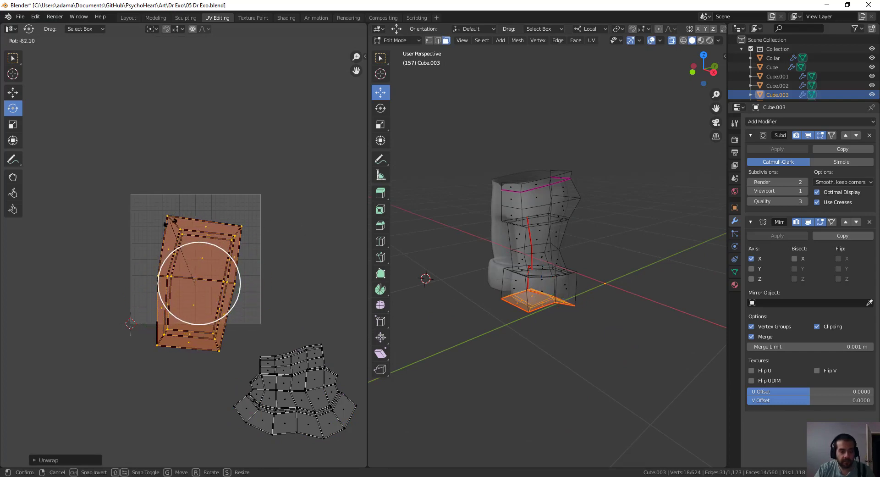
{"action": "left_click", "coordinate": [232, 257]}
{"action": "key", "text": "s"}
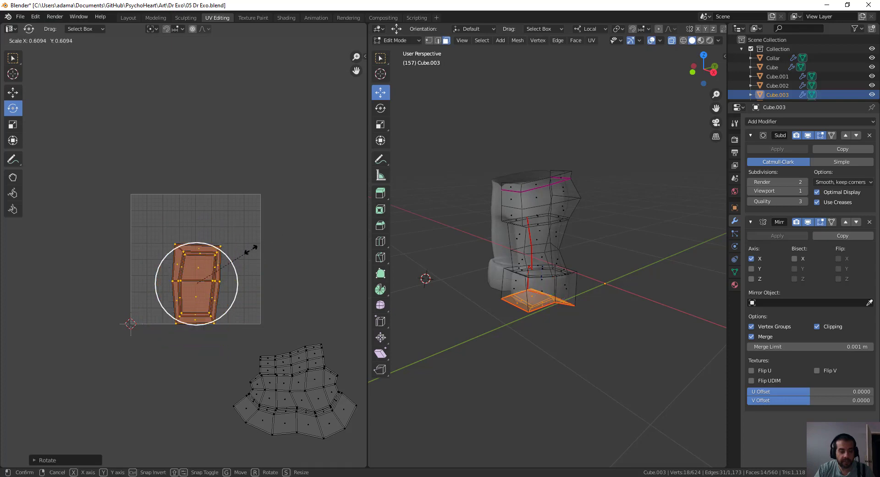
{"action": "left_click", "coordinate": [234, 261]}
{"action": "key", "text": "r"}
{"action": "left_click", "coordinate": [242, 380]}
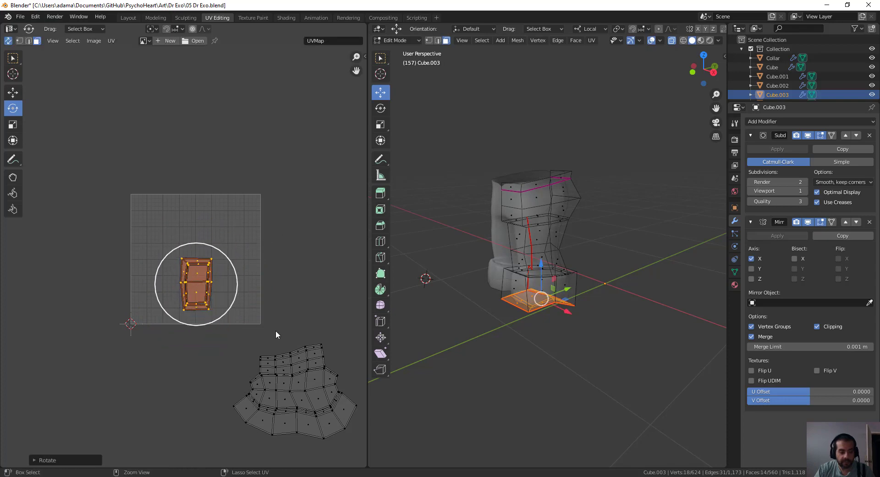
{"action": "key", "text": "ctrl+z"}
- Move the cuff-bottom island out of the UV square and place it close beside the leg island
{"action": "middle_click_drag", "start_coordinate": [274, 292], "coordinate": [261, 250]}
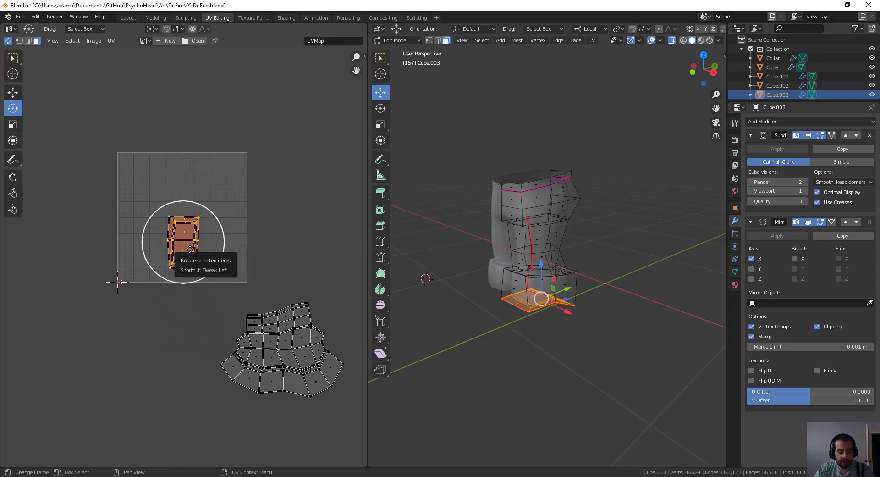
{"action": "key", "text": "g"}
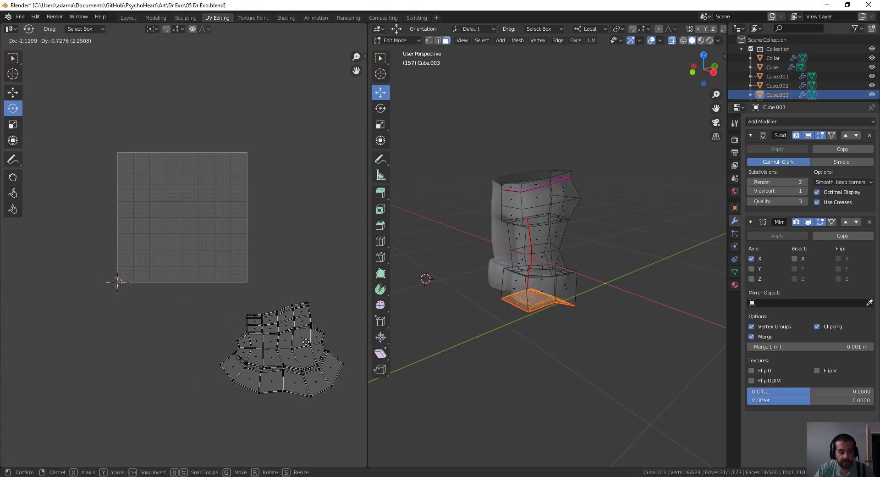
{"action": "left_click", "coordinate": [306, 342]}
{"action": "middle_click_drag", "start_coordinate": [327, 337], "coordinate": [204, 327]}
{"action": "scroll", "coordinate": [183, 323], "scroll_direction": "down", "scroll_amount": 4}
{"action": "middle_click_drag", "start_coordinate": [38, 293], "coordinate": [54, 298]}
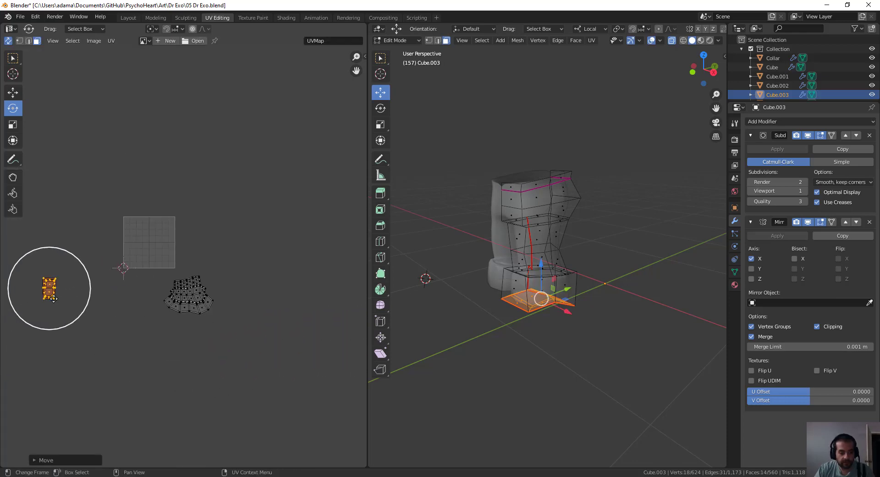
{"action": "key", "text": "g"}
{"action": "left_click", "coordinate": [231, 286]}
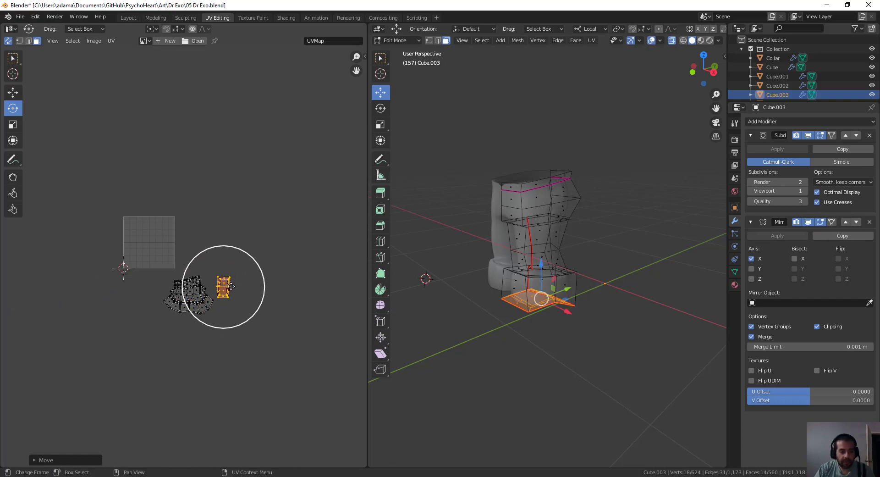
{"action": "scroll", "coordinate": [232, 286], "scroll_direction": "up", "scroll_amount": 3}
{"action": "middle_click_drag", "start_coordinate": [270, 285], "coordinate": [286, 285]}
{"action": "key", "text": "g"}
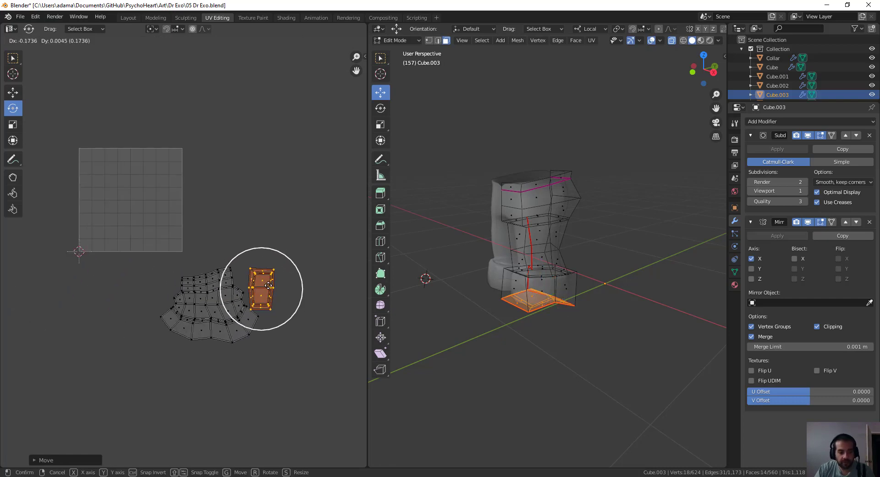
{"action": "left_click", "coordinate": [275, 278]}
{"action": "scroll", "coordinate": [605, 256], "scroll_direction": "up", "scroll_amount": 1}
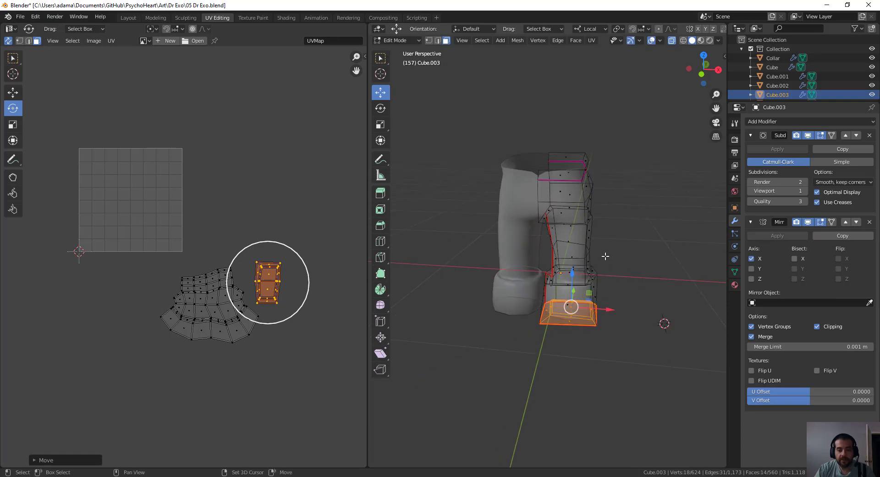
- Reveal all hidden parts of the character mesh and clear the selection
{"action": "middle_click_drag", "start_coordinate": [605, 255], "coordinate": [562, 281], "text": "shift"}
{"action": "middle_click_drag", "start_coordinate": [563, 281], "coordinate": [551, 283]}
{"action": "middle_click_drag", "start_coordinate": [312, 284], "coordinate": [343, 272]}
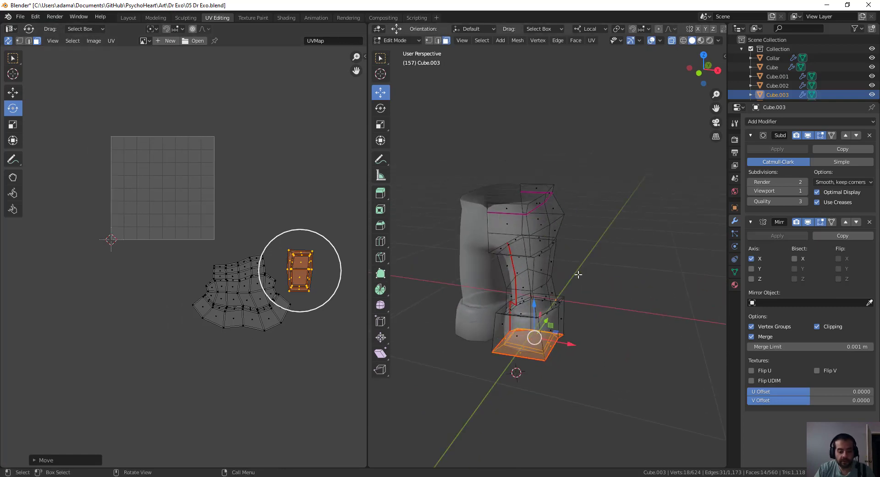
{"action": "key", "text": "alt+h"}
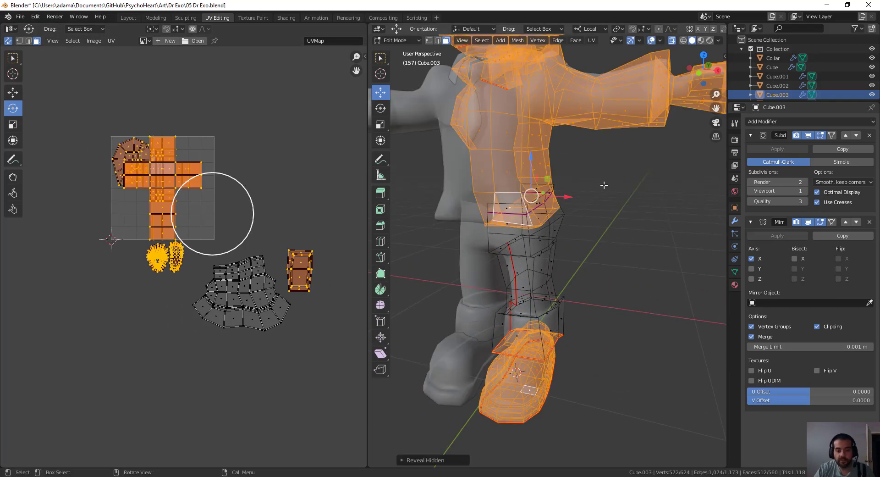
{"action": "key", "text": "alt+a"}
{"action": "scroll", "coordinate": [604, 185], "scroll_direction": "down", "scroll_amount": 2}
{"action": "scroll", "coordinate": [155, 265], "scroll_direction": "up", "scroll_amount": 2}
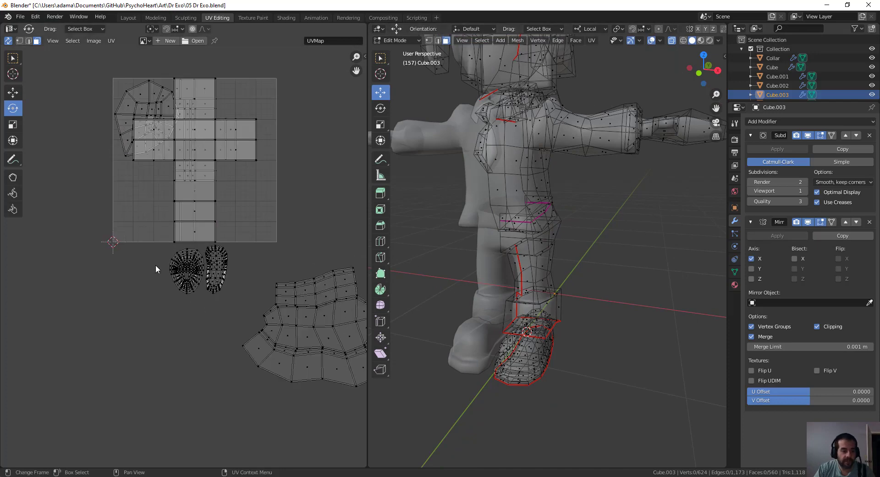
- Select both shoe islands and move them out of the UV square to just below the trouser leg island
{"action": "left_click_drag", "start_coordinate": [256, 303], "coordinate": [150, 241]}
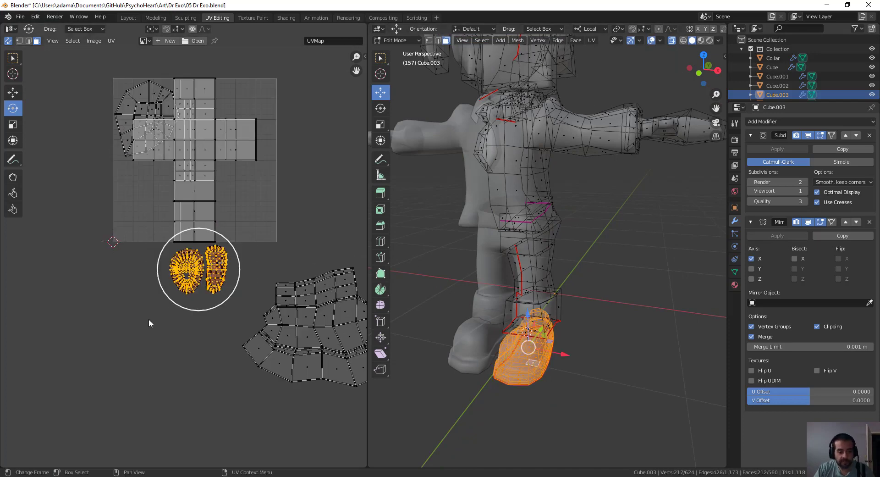
{"action": "left_click", "coordinate": [219, 265]}
{"action": "key", "text": "l"}
{"action": "key", "text": "l"}
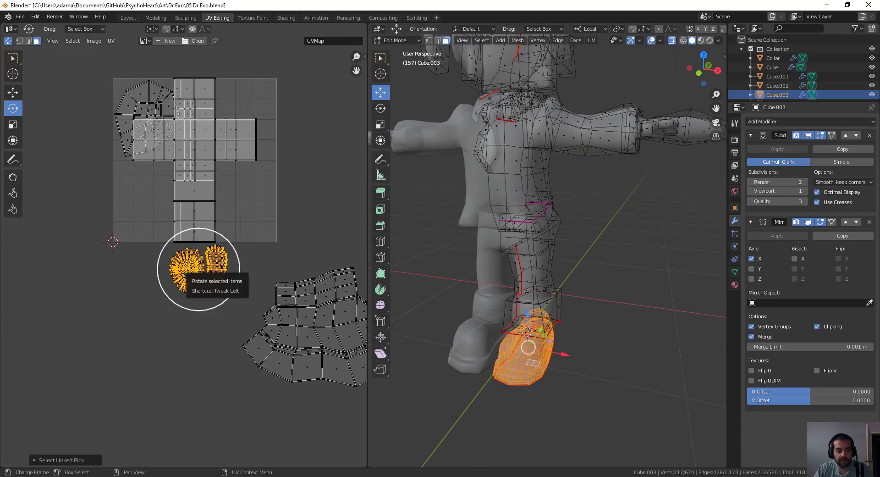
{"action": "left_click_drag", "start_coordinate": [206, 307], "coordinate": [210, 308]}
{"action": "key", "text": "g"}
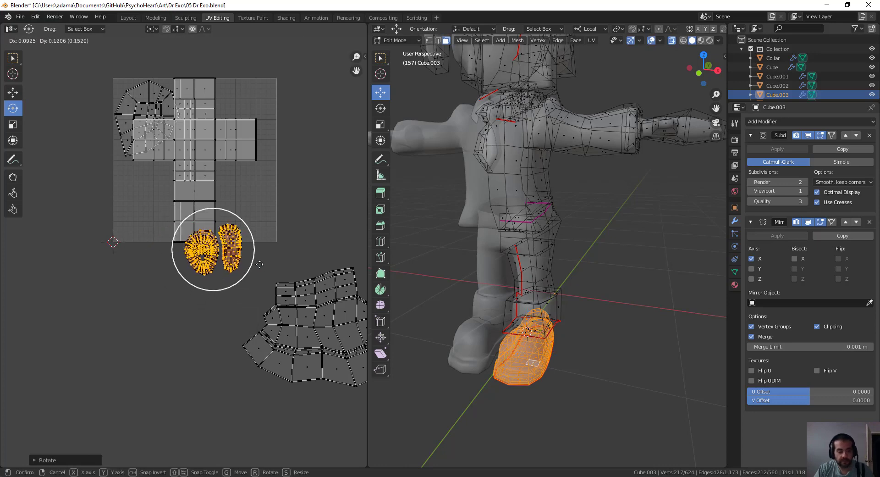
{"action": "left_click", "coordinate": [327, 247]}
{"action": "middle_click_drag", "start_coordinate": [327, 248], "coordinate": [284, 207], "text": "shift"}
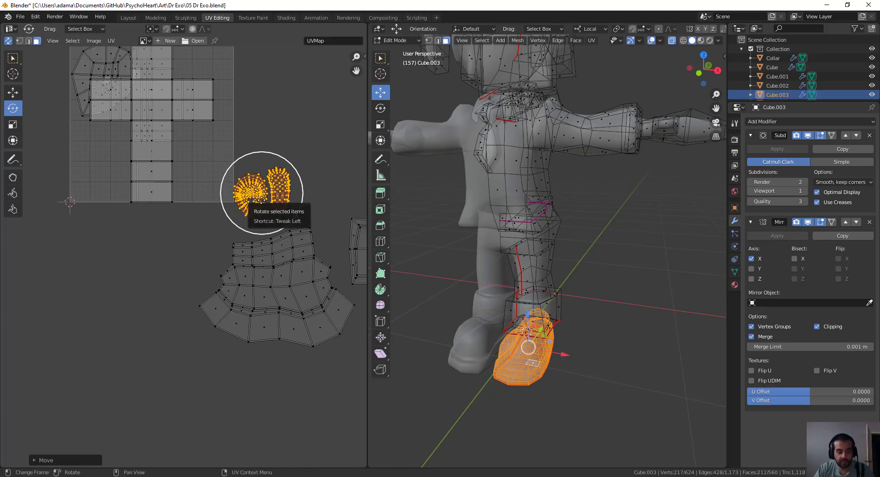
{"action": "key", "text": "g"}
{"action": "left_click", "coordinate": [275, 382]}
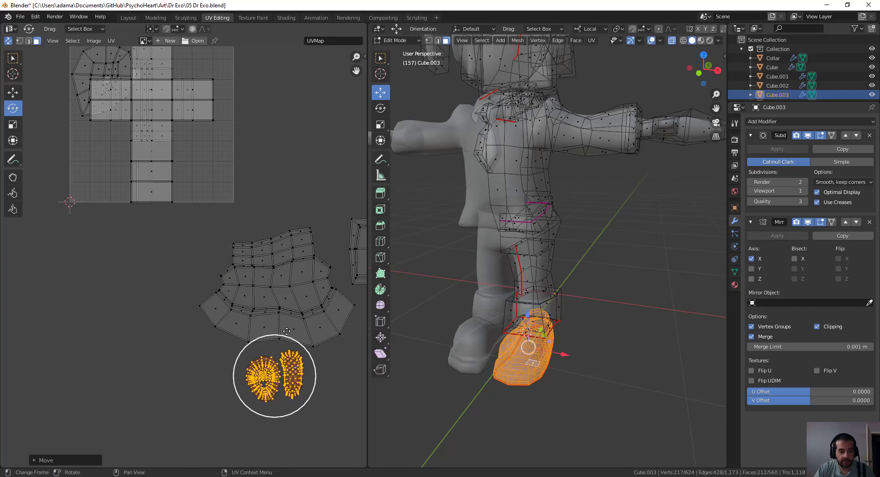
{"action": "middle_click_drag", "start_coordinate": [275, 382], "coordinate": [242, 390]}
- Isolate the suit jacket by selecting its linked geometry and hiding all other parts of the mesh
{"action": "middle_click_drag", "start_coordinate": [577, 199], "coordinate": [513, 254], "text": "shift"}
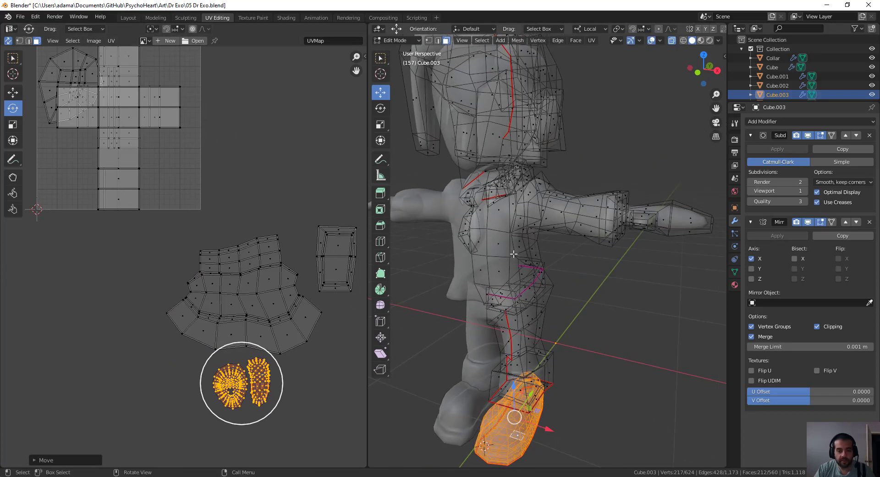
{"action": "key", "text": "l"}
{"action": "key", "text": "alt+a"}
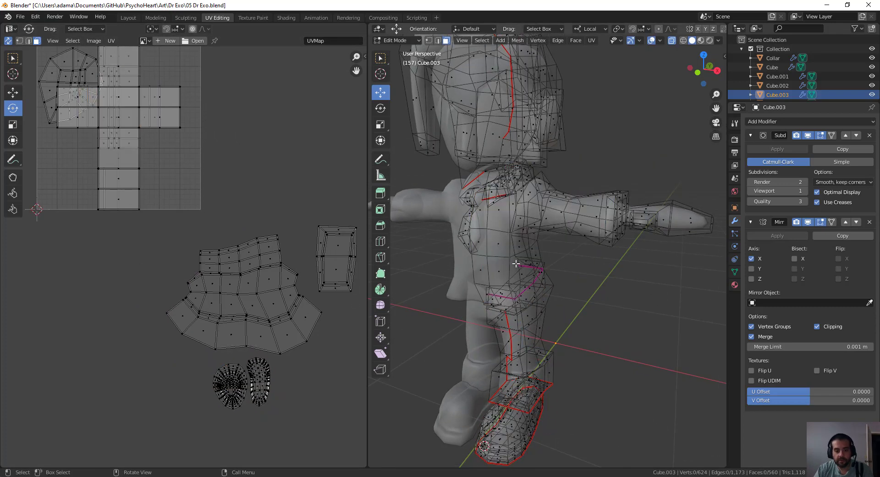
{"action": "key", "text": "l"}
{"action": "key", "text": "ctrl+i"}
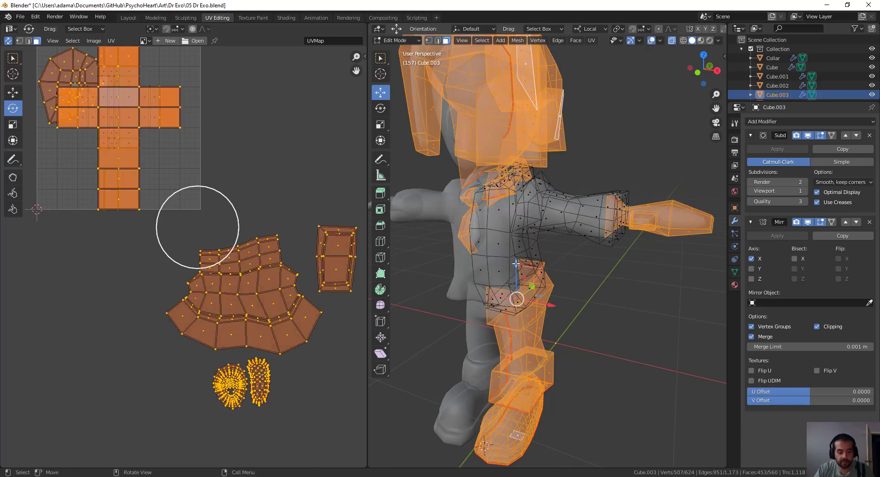
{"action": "key", "text": "h"}
{"action": "scroll", "coordinate": [516, 260], "scroll_direction": "up", "scroll_amount": 5}
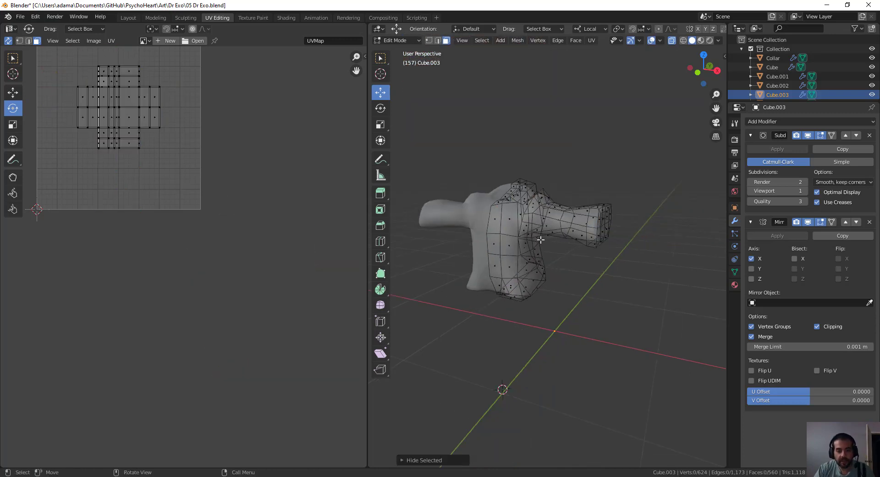
- Try to select the edge loop where the sleeve joins the jacket's torso
{"action": "middle_click_drag", "start_coordinate": [576, 194], "coordinate": [534, 218]}
{"action": "key", "text": "2"}
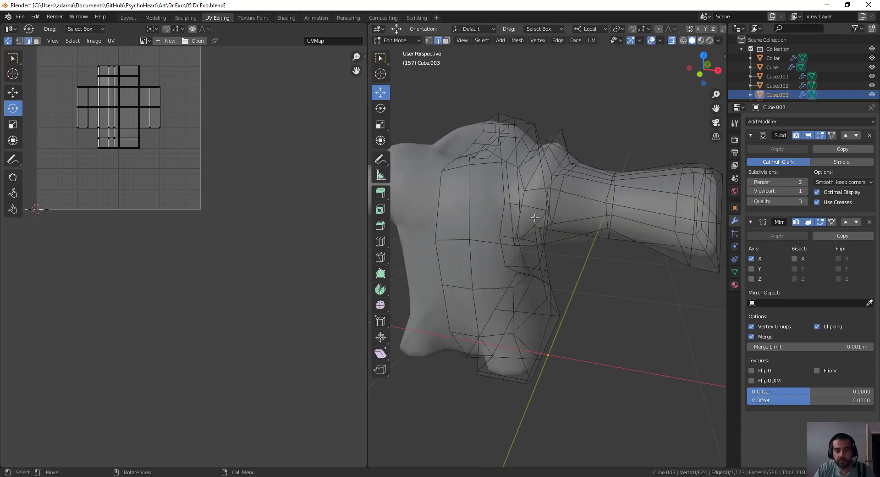
{"action": "left_click", "coordinate": [518, 185], "text": "alt"}
{"action": "left_click", "coordinate": [525, 181], "text": "alt"}
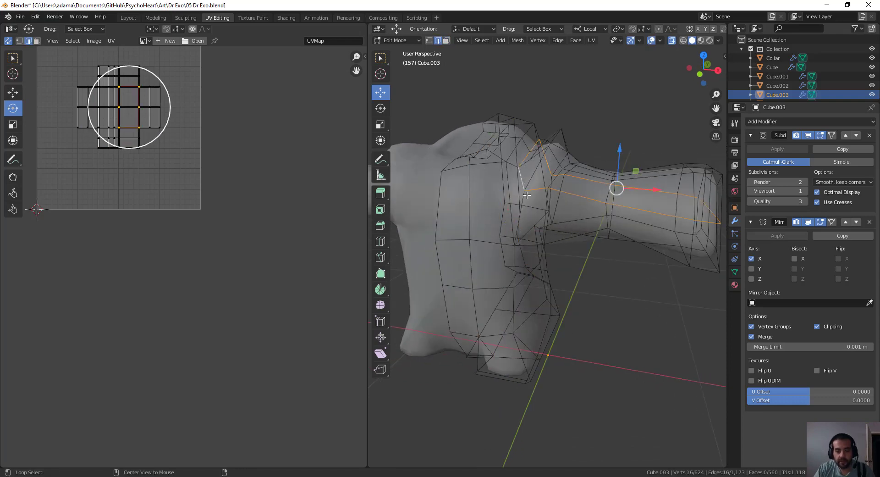
{"action": "left_click", "coordinate": [526, 199], "text": "alt"}
{"action": "middle_click_drag", "start_coordinate": [527, 217], "coordinate": [573, 218]}
{"action": "left_click", "coordinate": [492, 165], "text": "alt"}
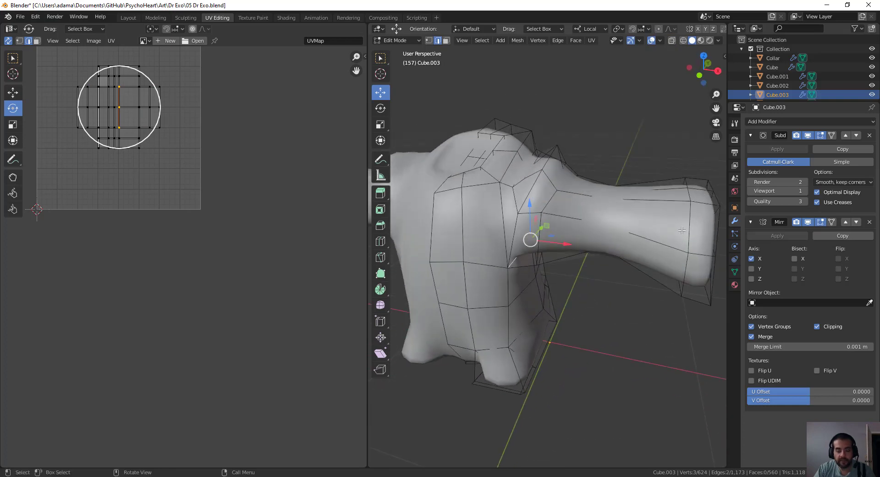
- Select the faces closing the underside of the jacket and delete them
{"action": "middle_click_drag", "start_coordinate": [457, 254], "coordinate": [467, 229]}
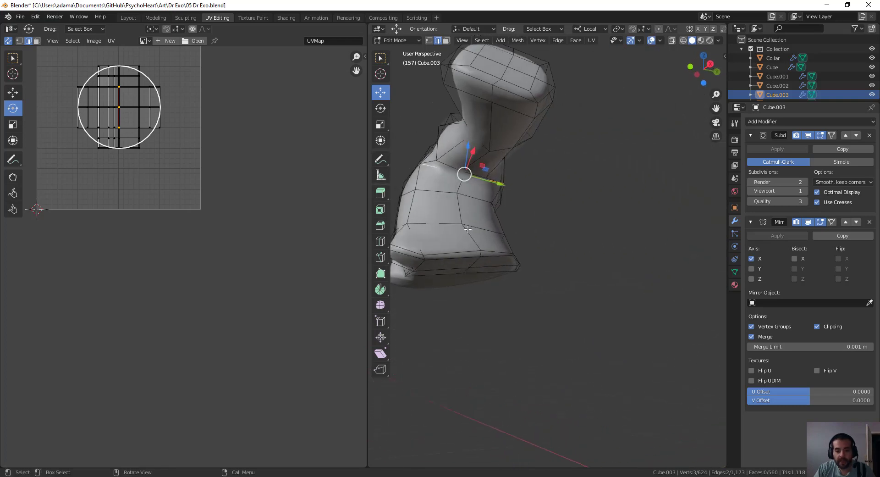
{"action": "middle_click_drag", "start_coordinate": [502, 269], "coordinate": [555, 386]}
{"action": "scroll", "coordinate": [556, 387], "scroll_direction": "up", "scroll_amount": 5}
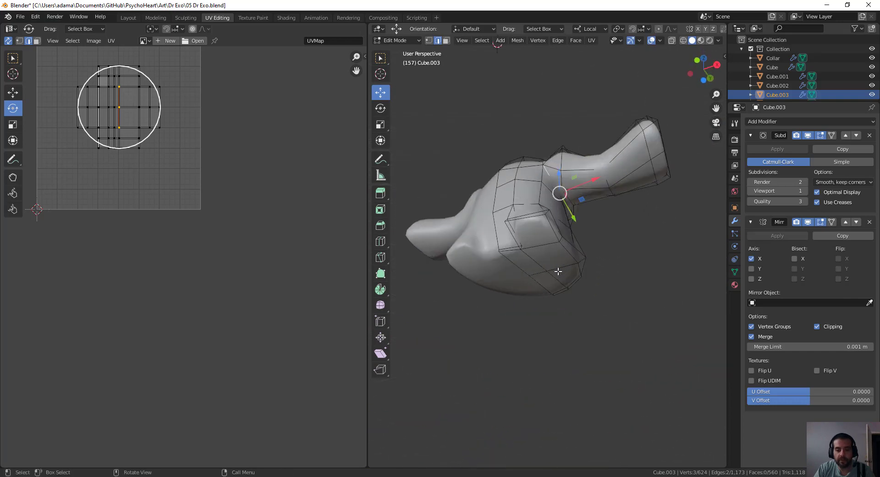
{"action": "scroll", "coordinate": [557, 271], "scroll_direction": "up", "scroll_amount": 4}
{"action": "key", "text": "3"}
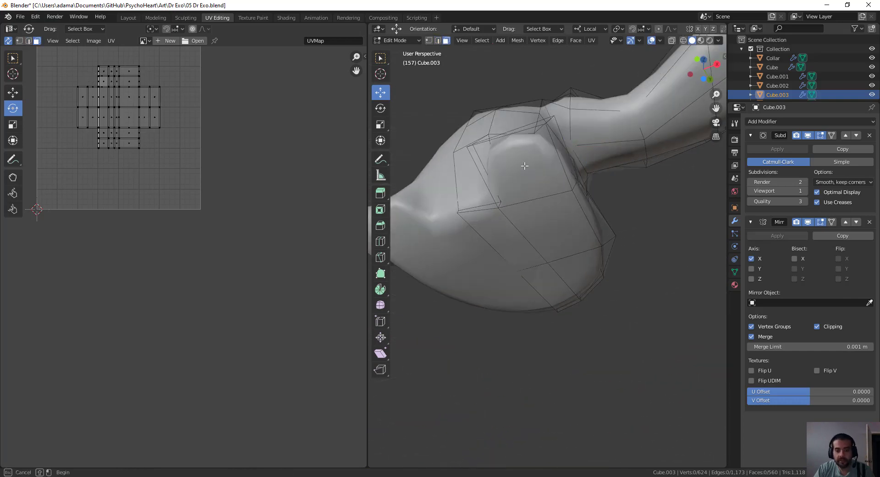
{"action": "left_click", "coordinate": [526, 183]}
{"action": "left_click", "coordinate": [521, 257], "text": "ctrl"}
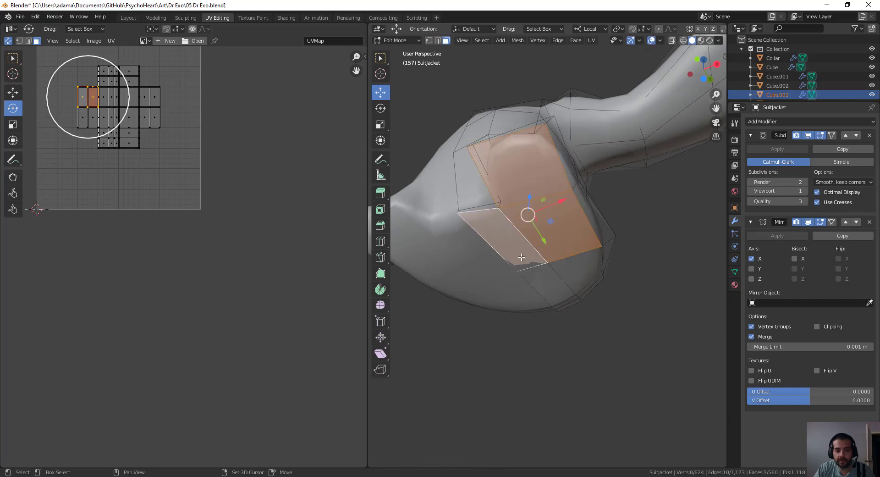
{"action": "left_click", "coordinate": [564, 286], "text": "ctrl"}
{"action": "middle_click_drag", "start_coordinate": [563, 287], "coordinate": [565, 317]}
{"action": "left_click", "coordinate": [410, 257], "text": "ctrl"}
{"action": "left_click", "coordinate": [454, 264], "text": "ctrl"}
{"action": "left_click", "coordinate": [514, 267], "text": "ctrl"}
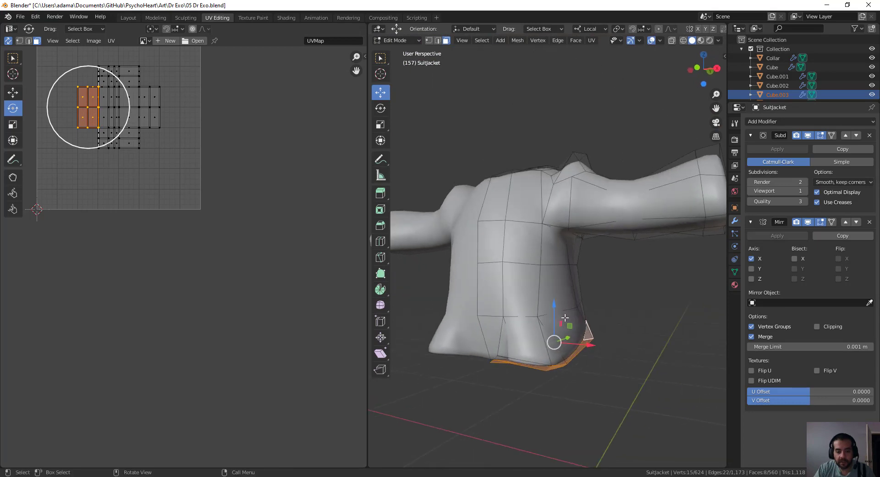
{"action": "key", "text": "x"}
{"action": "left_click", "coordinate": [628, 329]}
- Try to select the jacket's armhole edge loop while the subdivision smoothing is displayed
{"action": "middle_click_drag", "start_coordinate": [627, 328], "coordinate": [492, 335]}
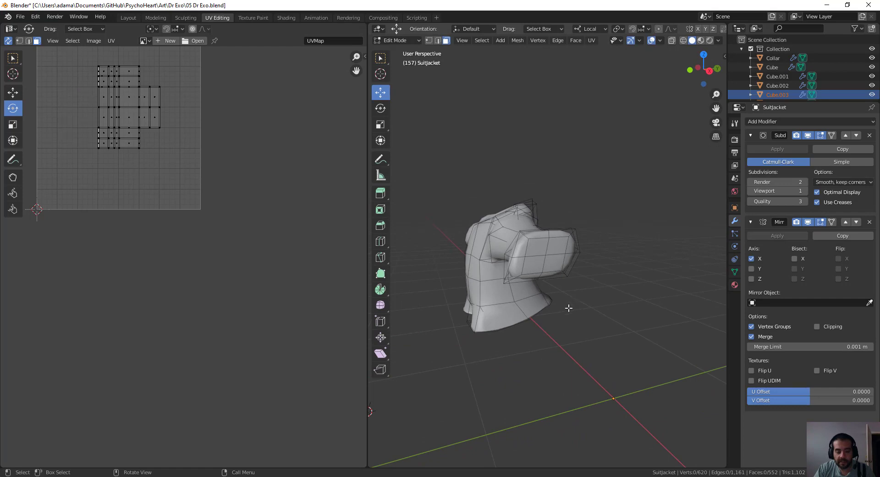
{"action": "middle_click_drag", "start_coordinate": [569, 307], "coordinate": [604, 310]}
{"action": "scroll", "coordinate": [551, 348], "scroll_direction": "up", "scroll_amount": 4}
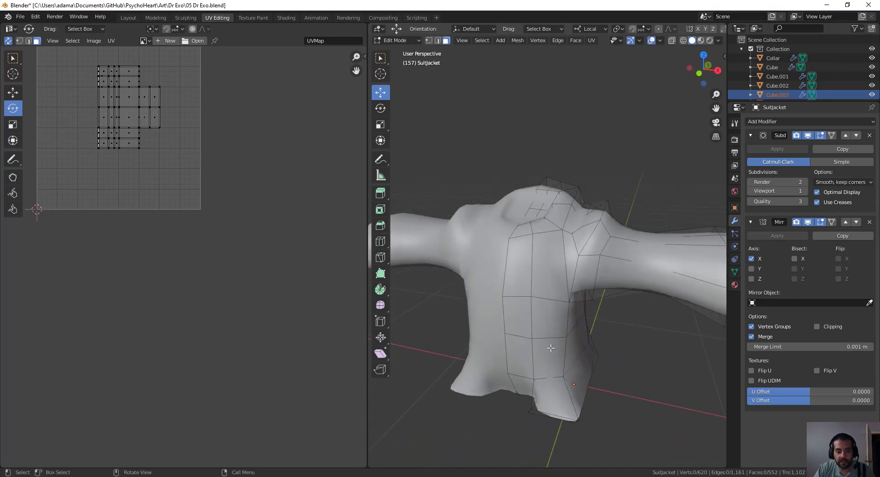
{"action": "middle_click_drag", "start_coordinate": [551, 348], "coordinate": [564, 303]}
{"action": "scroll", "coordinate": [565, 289], "scroll_direction": "up", "scroll_amount": 5}
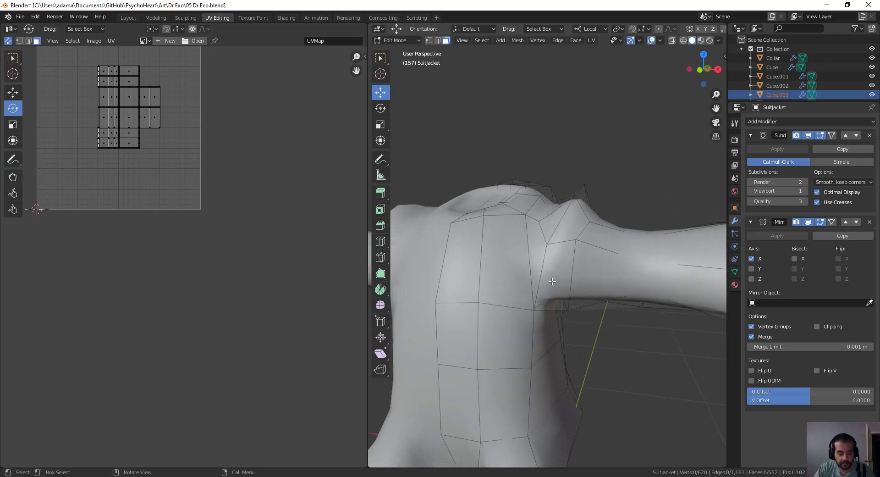
{"action": "middle_click_drag", "start_coordinate": [580, 286], "coordinate": [512, 251]}
{"action": "key", "text": "2"}
{"action": "left_click", "coordinate": [512, 231], "text": "alt"}
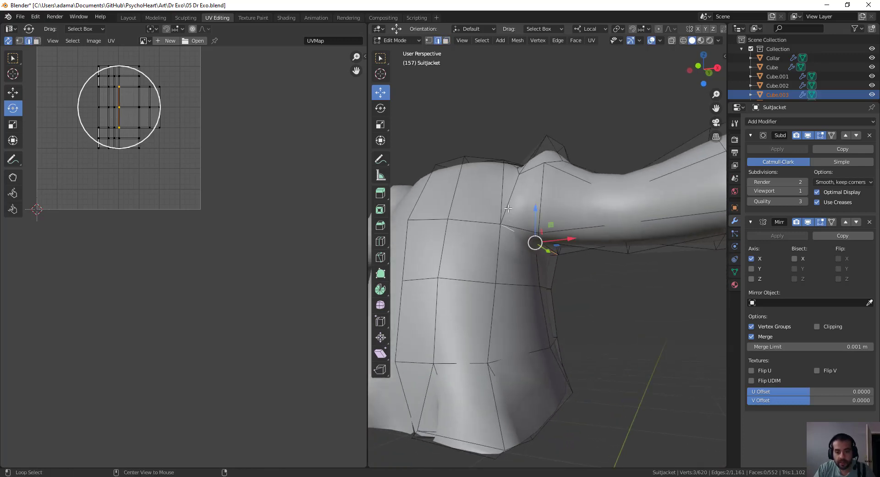
{"action": "key", "text": "KP_1"}
{"action": "scroll", "coordinate": [551, 274], "scroll_direction": "up", "scroll_amount": 3}
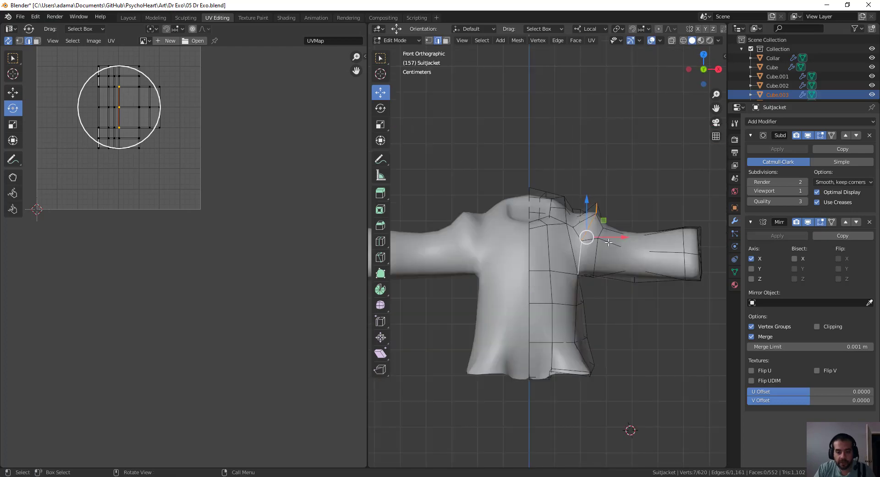
{"action": "middle_click_drag", "start_coordinate": [595, 254], "coordinate": [591, 252]}
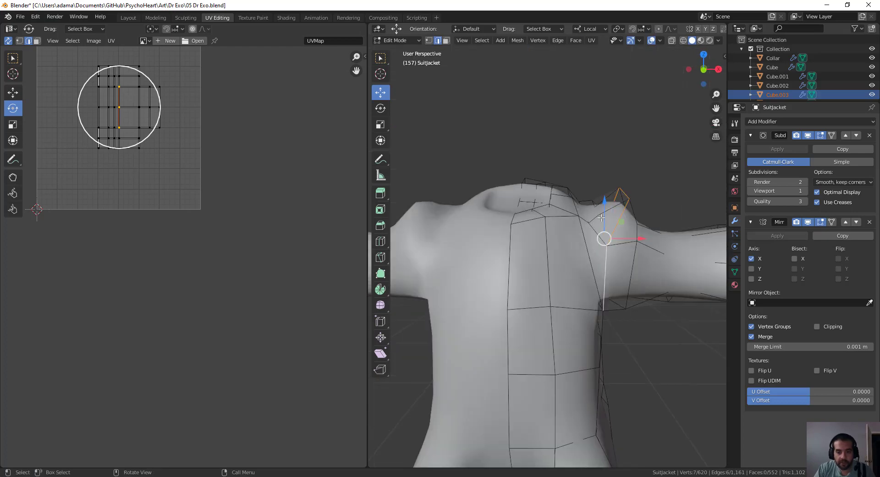
{"action": "middle_click_drag", "start_coordinate": [631, 202], "coordinate": [596, 207]}
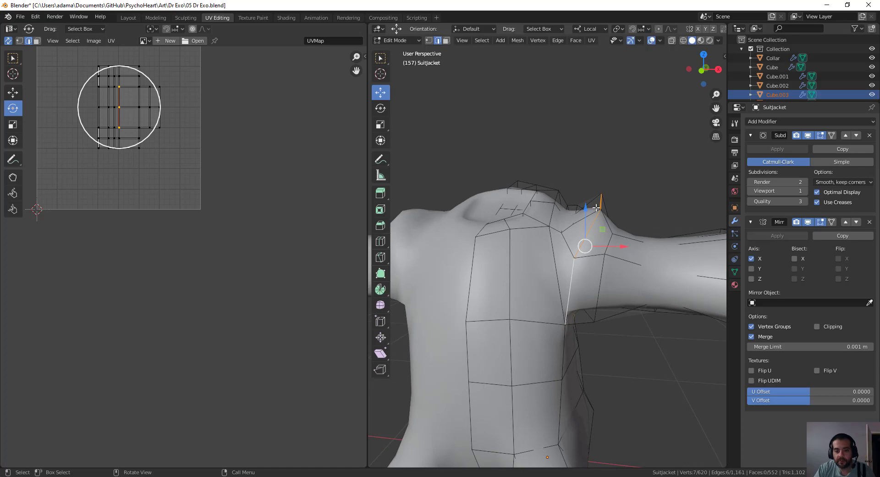
{"action": "left_click", "coordinate": [561, 215], "text": "alt"}
{"action": "left_click", "coordinate": [565, 255], "text": "alt"}
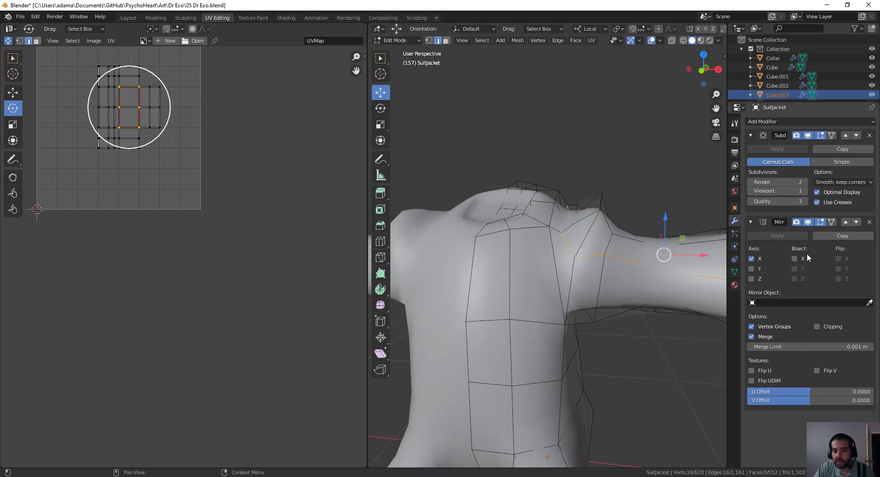
- Turn off the Subdivision modifier's viewport display and select the full ring of edges around the jacket's armhole
{"action": "left_click", "coordinate": [807, 135]}
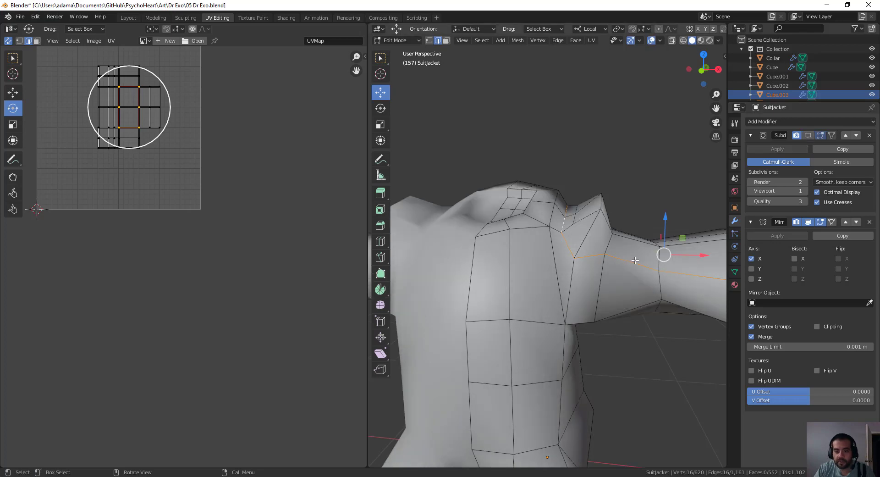
{"action": "middle_click_drag", "start_coordinate": [635, 260], "coordinate": [515, 207]}
{"action": "left_click", "coordinate": [515, 240]}
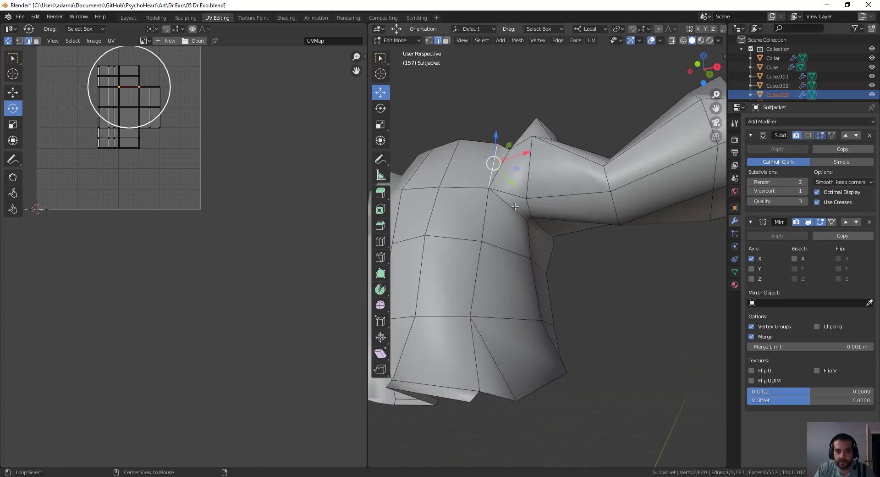
{"action": "left_click", "coordinate": [523, 217], "text": "alt"}
{"action": "middle_click_drag", "start_coordinate": [546, 231], "coordinate": [548, 238], "text": "alt"}
{"action": "middle_click_drag", "start_coordinate": [554, 328], "coordinate": [554, 262]}
{"action": "left_click", "coordinate": [548, 269], "text": "shift"}
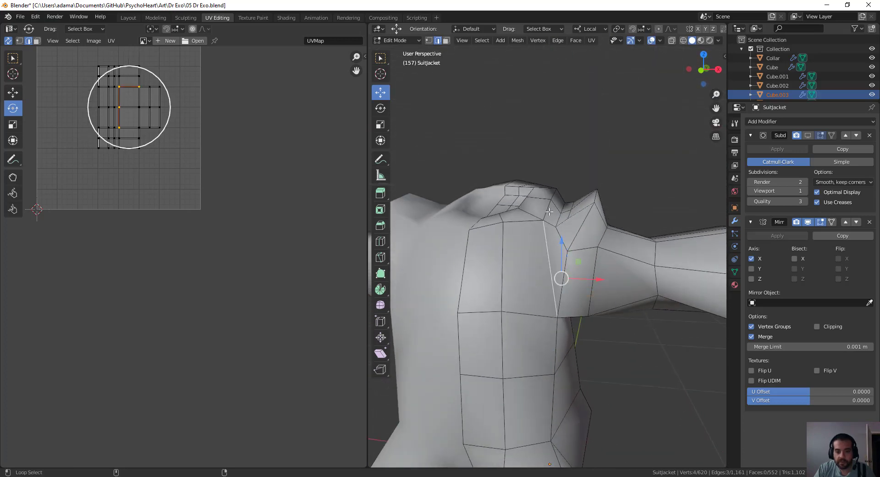
{"action": "left_click", "coordinate": [561, 240], "text": "alt+shift"}
{"action": "middle_click_drag", "start_coordinate": [596, 229], "coordinate": [827, 262]}
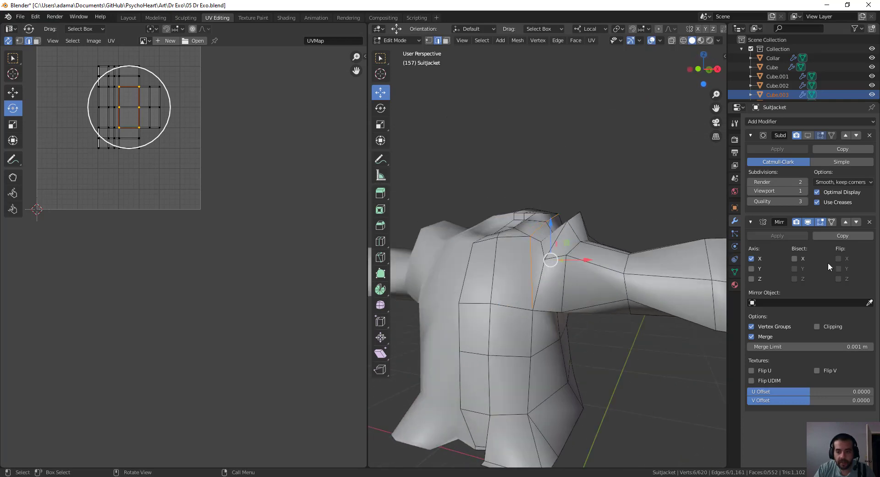
- Turn the Subdivision modifier's viewport display back on and mark the selected armhole edges as a seam
{"action": "left_click", "coordinate": [810, 134]}
{"action": "scroll", "coordinate": [585, 243], "scroll_direction": "down", "scroll_amount": 3}
{"action": "middle_click_drag", "start_coordinate": [584, 244], "coordinate": [589, 255]}
{"action": "right_click", "coordinate": [630, 215]}
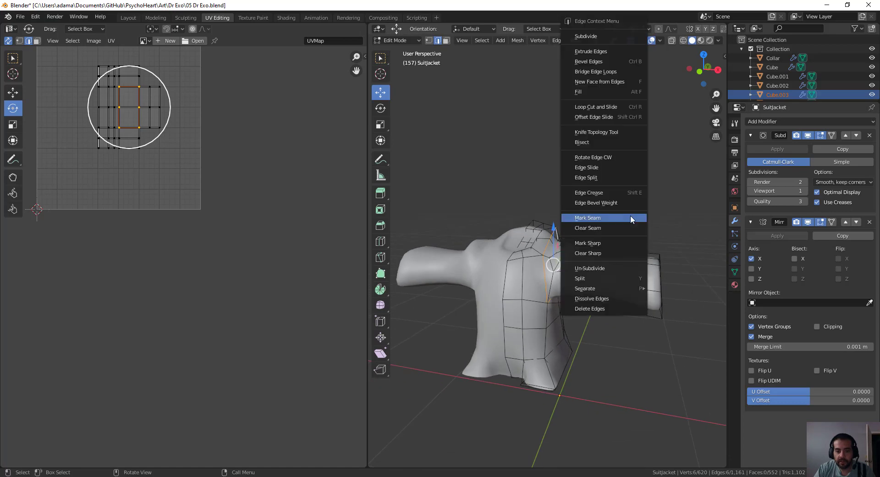
{"action": "left_click", "coordinate": [618, 217]}
- Select the edge loop around the jacket's neck opening and mark it as a seam
{"action": "middle_click_drag", "start_coordinate": [573, 373], "coordinate": [564, 298]}
{"action": "middle_click_drag", "start_coordinate": [533, 245], "coordinate": [564, 270]}
{"action": "scroll", "coordinate": [498, 267], "scroll_direction": "up", "scroll_amount": 2}
{"action": "left_click", "coordinate": [526, 274], "text": "alt+shift"}
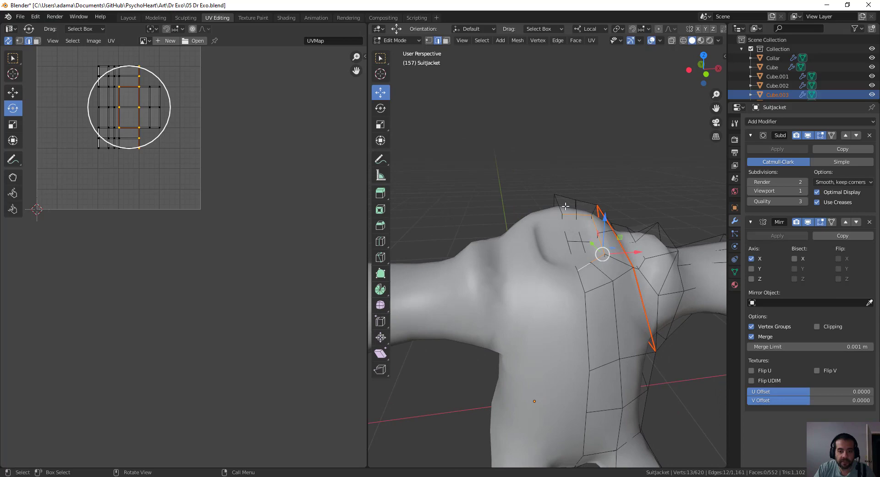
{"action": "key", "text": "alt+a"}
{"action": "left_click", "coordinate": [593, 262], "text": "alt"}
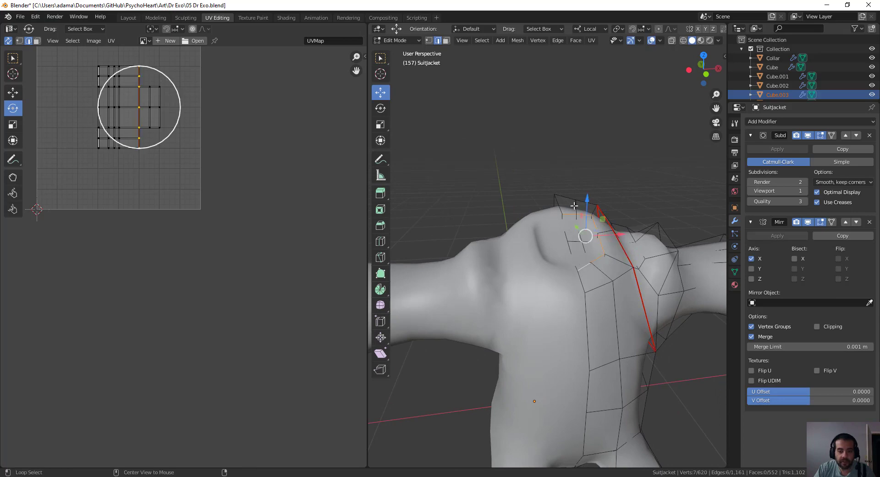
{"action": "right_click", "coordinate": [622, 199]}
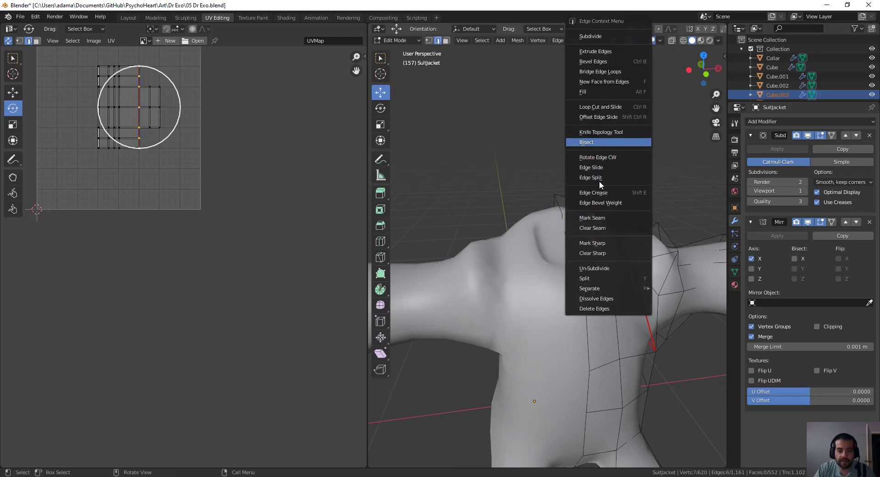
{"action": "left_click", "coordinate": [602, 218]}
- Select the edge loop around the end of the jacket's sleeve and mark it as a seam
{"action": "middle_click_drag", "start_coordinate": [602, 220], "coordinate": [638, 283]}
{"action": "left_click", "coordinate": [639, 280], "text": "alt"}
{"action": "right_click", "coordinate": [656, 218]}
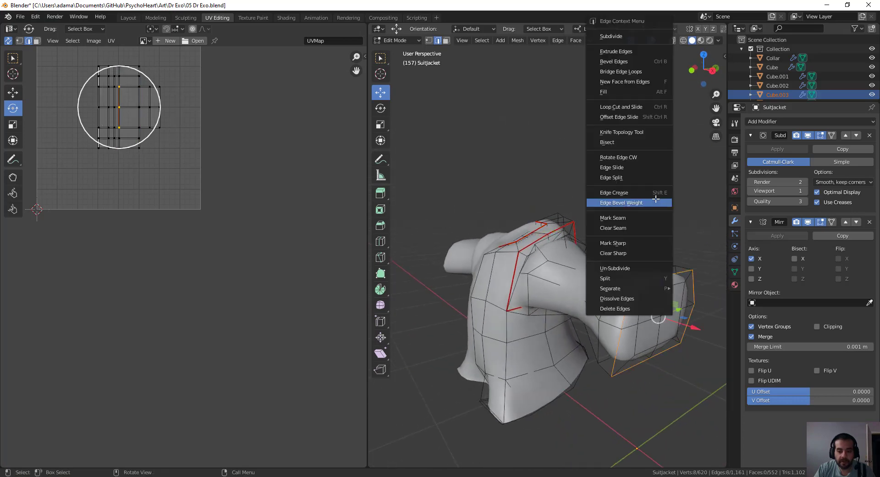
{"action": "left_click", "coordinate": [614, 218]}
- Select all the connected geometry of the jacket and unwrap it
{"action": "middle_click_drag", "start_coordinate": [614, 219], "coordinate": [533, 227]}
{"action": "middle_click_drag", "start_coordinate": [522, 312], "coordinate": [544, 257]}
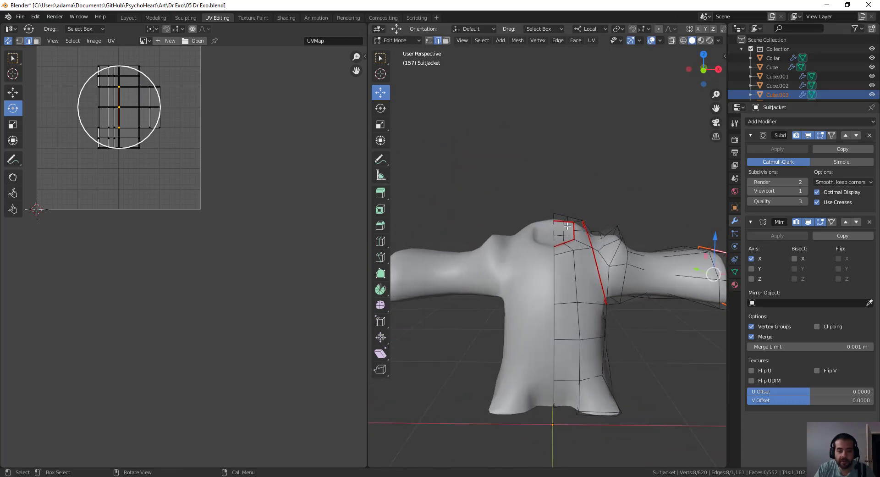
{"action": "scroll", "coordinate": [614, 297], "scroll_direction": "down", "scroll_amount": 2}
{"action": "key", "text": "l"}
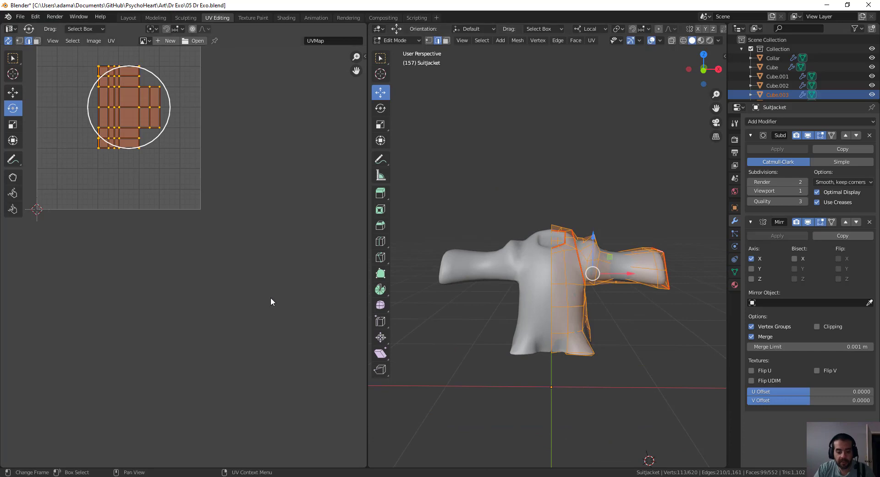
{"action": "key", "text": "u"}
{"action": "scroll", "coordinate": [159, 188], "scroll_direction": "down", "scroll_amount": 1}
{"action": "middle_click_drag", "start_coordinate": [159, 186], "coordinate": [189, 216]}
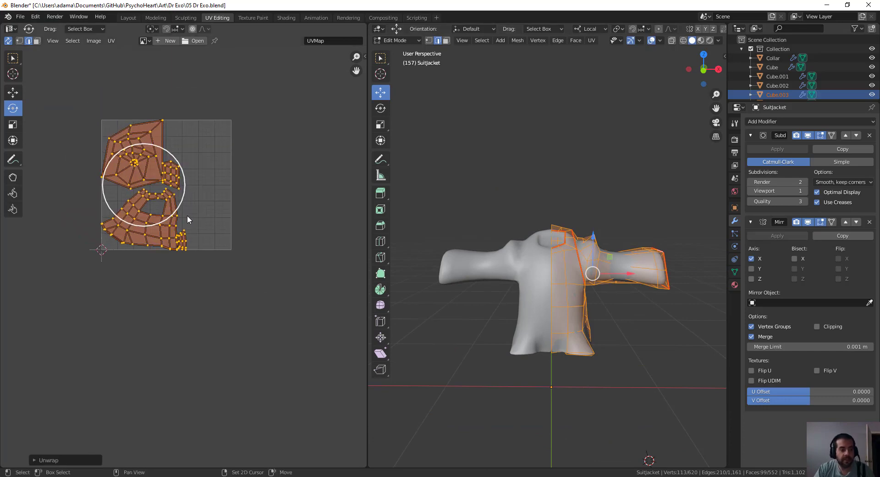
- Move the jacket's UV islands out of the UV square to the empty area beneath it
{"action": "left_click_drag", "start_coordinate": [138, 184], "coordinate": [226, 216]}
{"action": "key", "text": "g"}
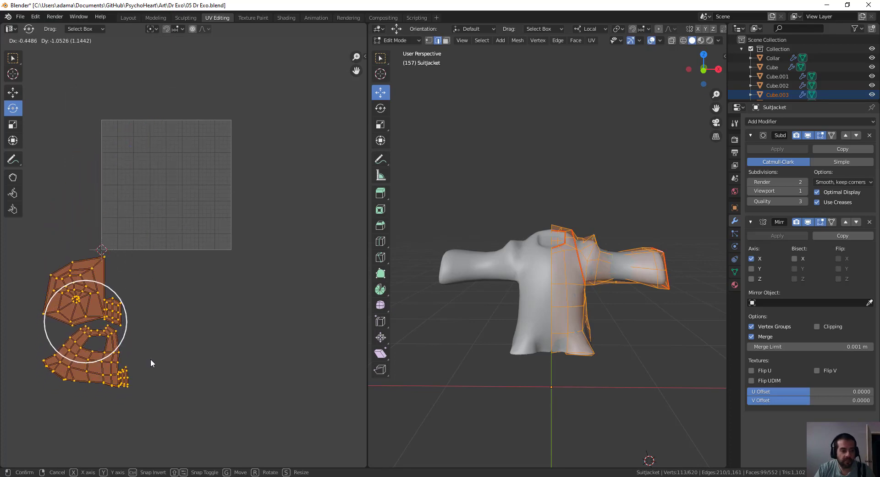
{"action": "left_click", "coordinate": [150, 358]}
- Select the line of edges running along the sleeve's underside from the cuff towards the armpit
{"action": "scroll", "coordinate": [153, 320], "scroll_direction": "up", "scroll_amount": 2}
{"action": "middle_click_drag", "start_coordinate": [153, 324], "coordinate": [229, 282]}
{"action": "middle_click_drag", "start_coordinate": [674, 266], "coordinate": [615, 245]}
{"action": "scroll", "coordinate": [615, 244], "scroll_direction": "up", "scroll_amount": 2}
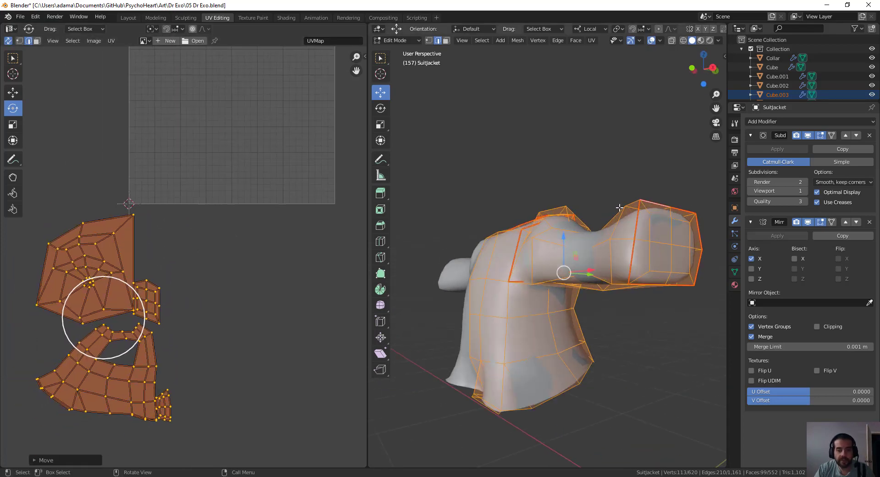
{"action": "middle_click_drag", "start_coordinate": [503, 287], "coordinate": [663, 231]}
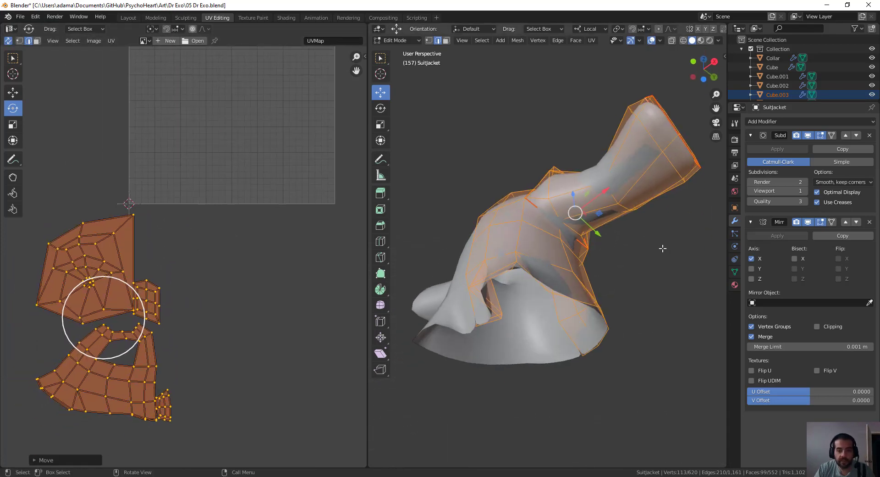
{"action": "key", "text": "alt+a"}
{"action": "left_click", "coordinate": [638, 182]}
{"action": "left_click", "coordinate": [686, 146], "text": "shift"}
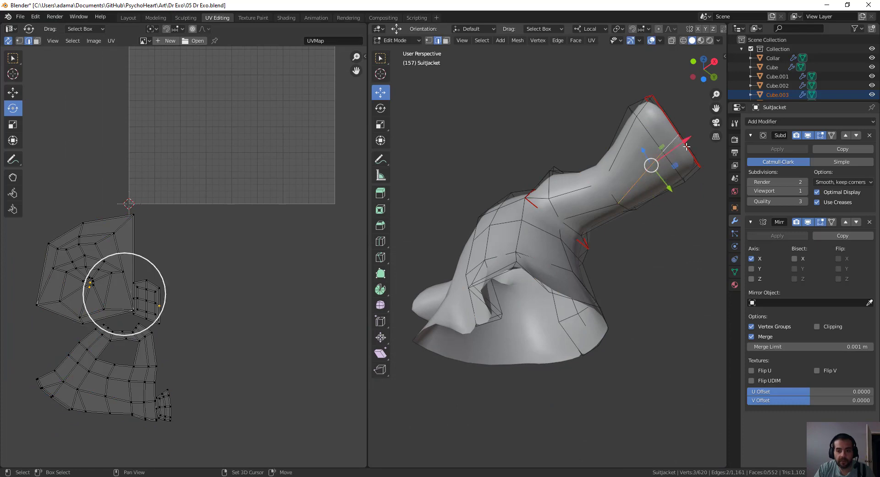
{"action": "left_click", "coordinate": [589, 214], "text": "shift"}
{"action": "middle_click_drag", "start_coordinate": [561, 221], "coordinate": [578, 215]}
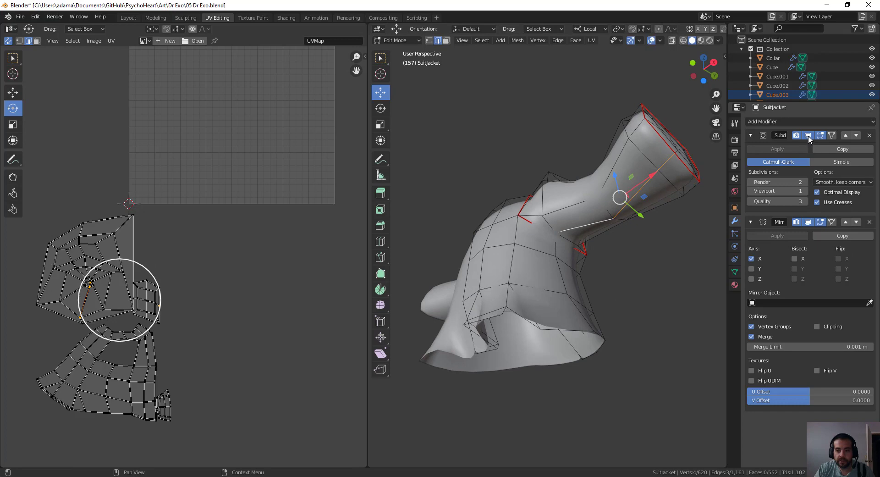
- Hide the Subdivision modifier in the viewport, add the last armpit edge to the selection and display the modifier again
{"action": "left_click", "coordinate": [807, 135]}
{"action": "scroll", "coordinate": [562, 236], "scroll_direction": "up", "scroll_amount": 6}
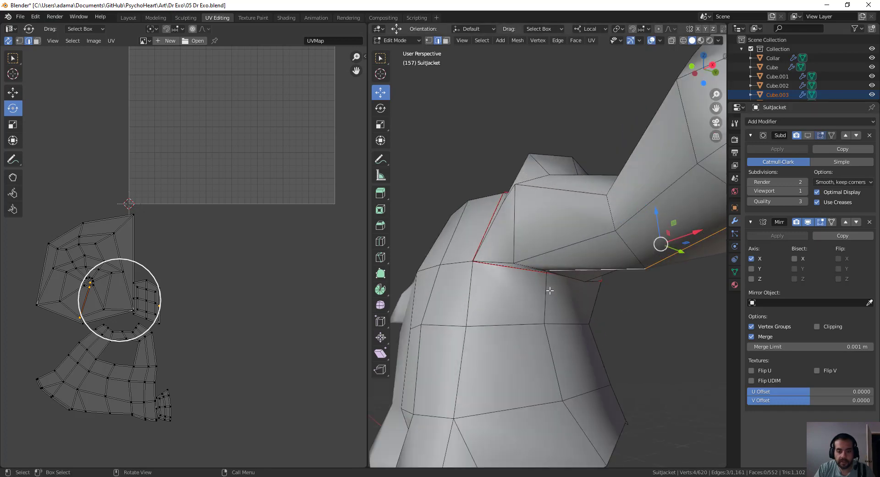
{"action": "middle_click_drag", "start_coordinate": [549, 290], "coordinate": [590, 261]}
{"action": "left_click", "coordinate": [563, 229], "text": "shift"}
{"action": "scroll", "coordinate": [563, 229], "scroll_direction": "down", "scroll_amount": 6}
{"action": "left_click", "coordinate": [808, 135]}
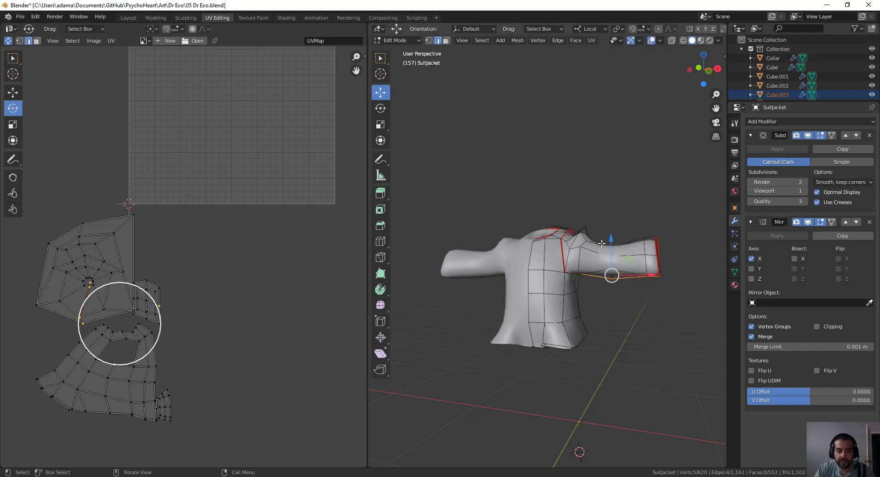
- Mark the selected edges along the sleeve's underside as a seam
{"action": "key", "text": "ctrl+e"}
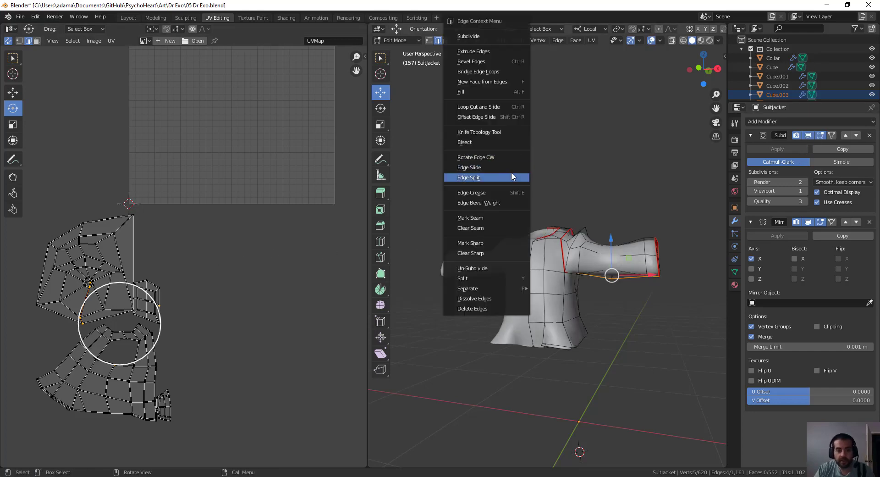
{"action": "left_click", "coordinate": [511, 168]}
{"action": "middle_click_drag", "start_coordinate": [219, 266], "coordinate": [232, 267]}
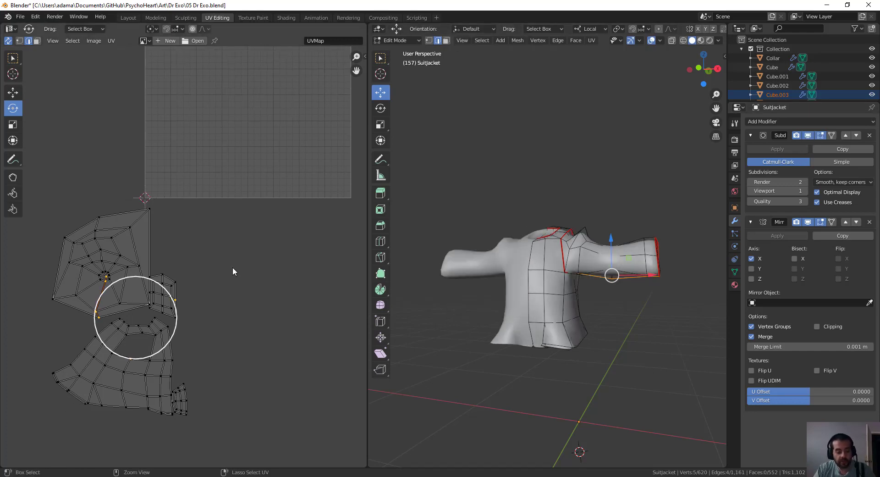
{"action": "key", "text": "ctrl+e"}
{"action": "left_click", "coordinate": [233, 267]}
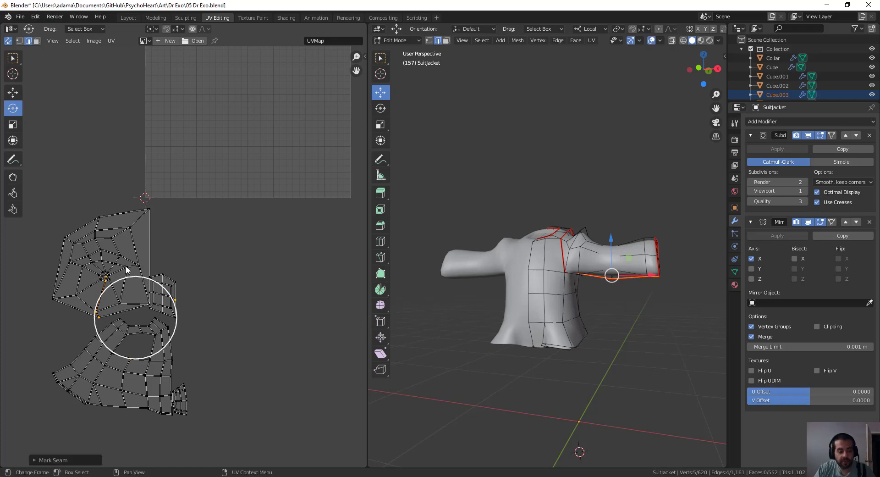
- Switch to face selection, select the whole sleeve island and unwrap it with the new seam
{"action": "key", "text": "l"}
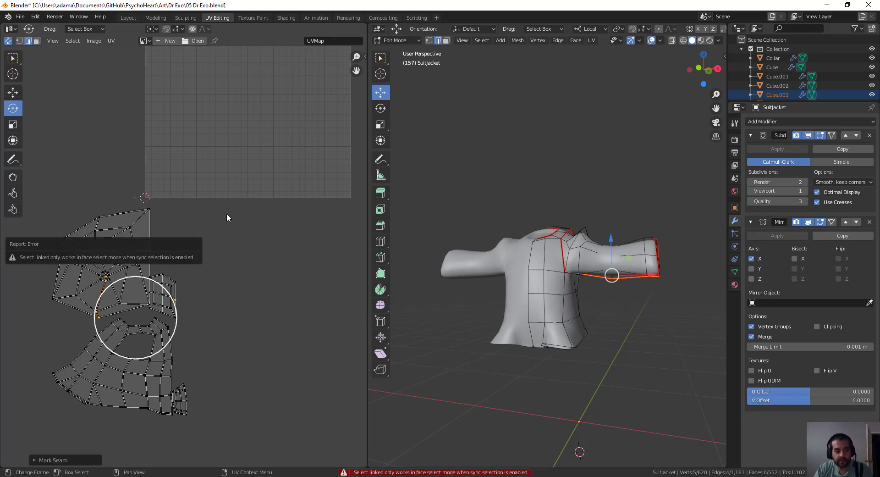
{"action": "key", "text": "3"}
{"action": "key", "text": "l"}
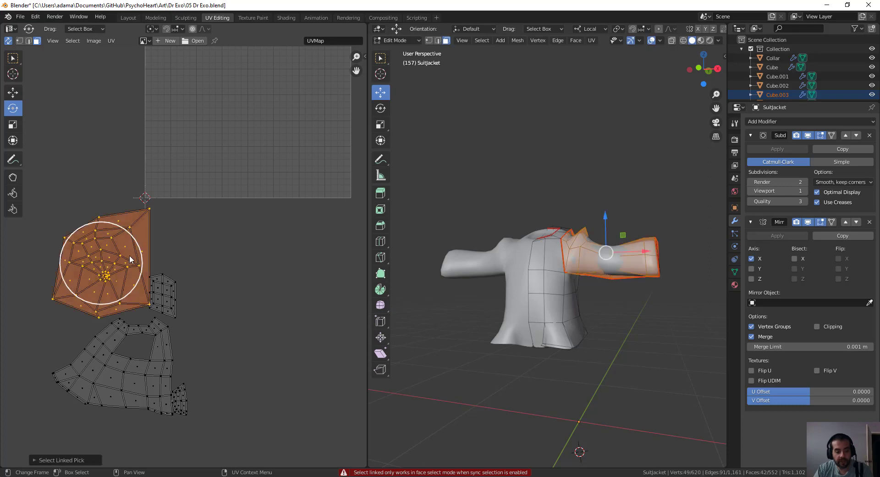
{"action": "key", "text": "u"}
{"action": "scroll", "coordinate": [230, 196], "scroll_direction": "down", "scroll_amount": 1}
{"action": "middle_click_drag", "start_coordinate": [266, 212], "coordinate": [268, 278]}
- Examine which parts of the sleeve correspond to the outer faces of its UV island by box-selecting them
{"action": "left_click_drag", "start_coordinate": [175, 80], "coordinate": [300, 155]}
{"action": "middle_click_drag", "start_coordinate": [292, 216], "coordinate": [298, 226]}
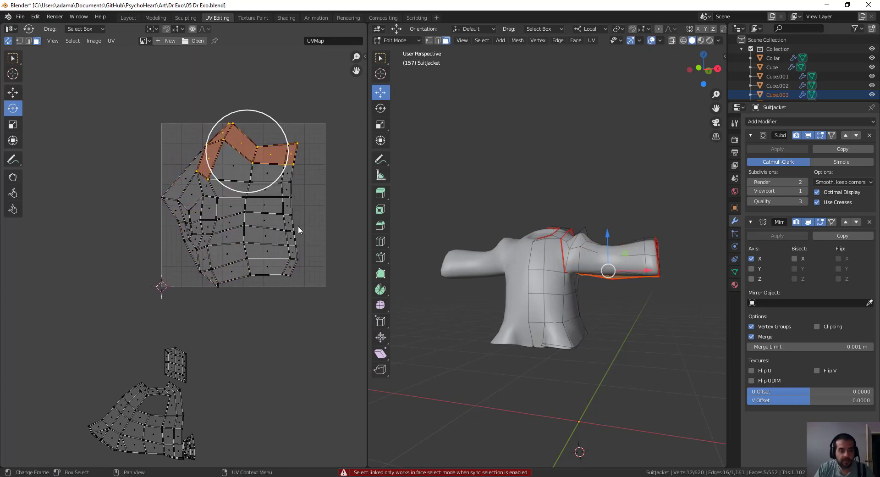
{"action": "left_click_drag", "start_coordinate": [312, 268], "coordinate": [199, 317]}
{"action": "middle_click_drag", "start_coordinate": [634, 286], "coordinate": [594, 239]}
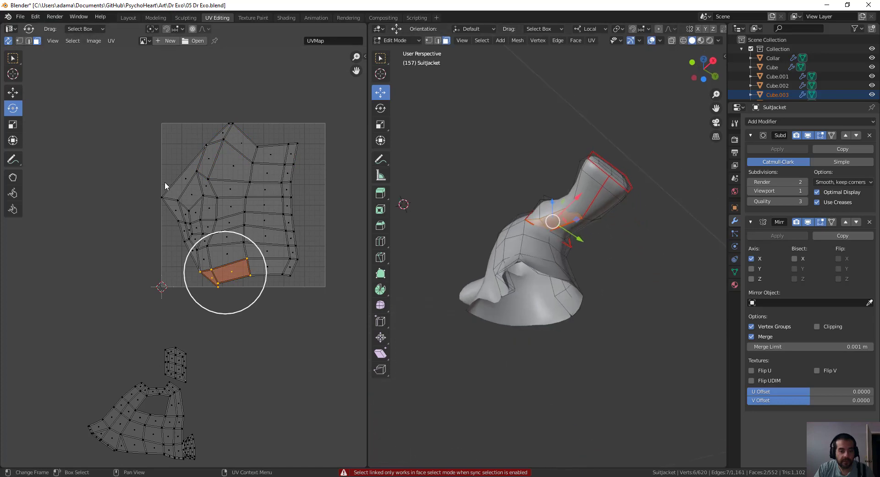
{"action": "left_click_drag", "start_coordinate": [165, 184], "coordinate": [185, 243]}
{"action": "middle_click_drag", "start_coordinate": [614, 226], "coordinate": [671, 245]}
{"action": "left_click_drag", "start_coordinate": [630, 229], "coordinate": [660, 291]}
{"action": "left_click", "coordinate": [308, 319]}
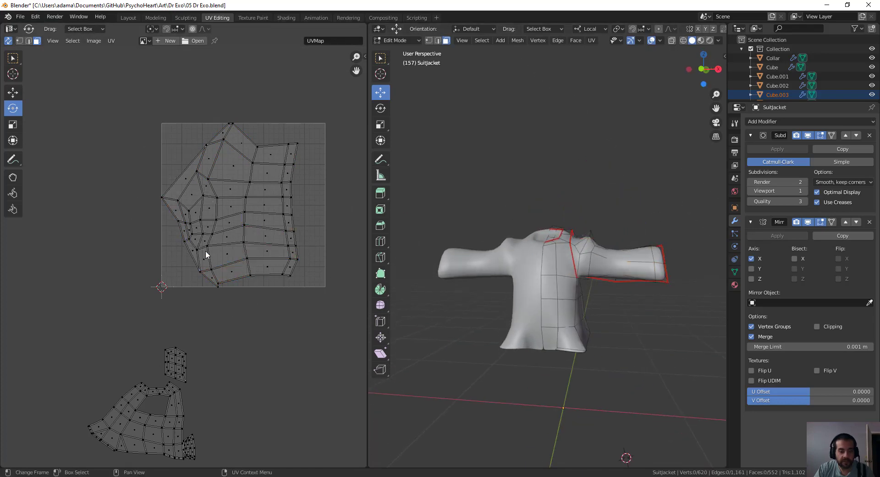
- Check where the sleeve island's lower rows and cuff faces lie on the model by selecting them
{"action": "key", "text": "c"}
{"action": "left_click_drag", "start_coordinate": [183, 238], "coordinate": [288, 278]}
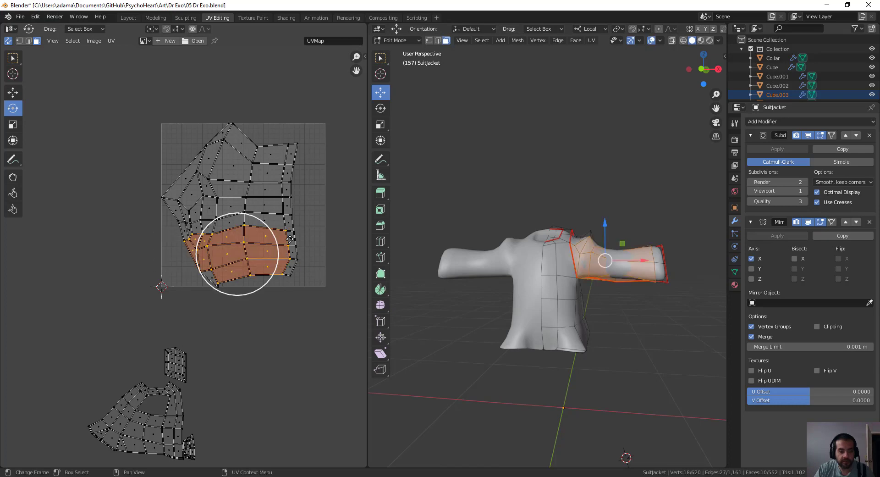
{"action": "left_click", "coordinate": [290, 239]}
{"action": "left_click", "coordinate": [290, 260]}
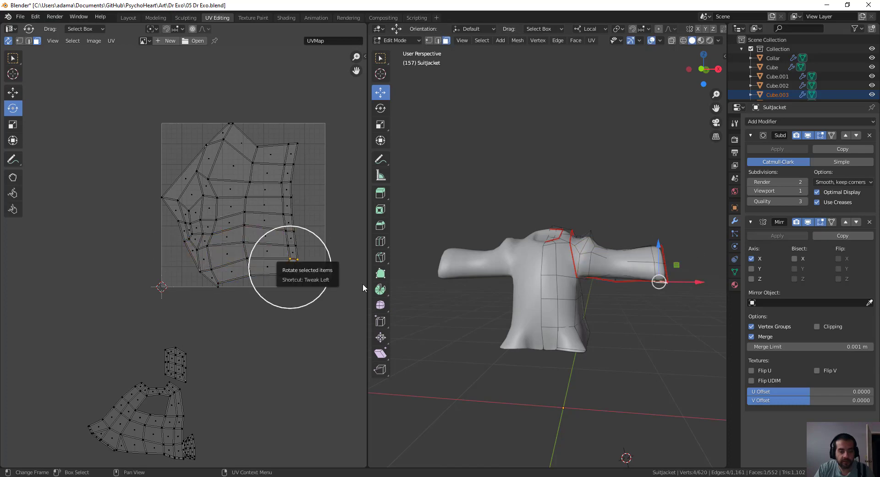
{"action": "left_click", "coordinate": [294, 252]}
{"action": "left_click", "coordinate": [290, 264], "text": "shift"}
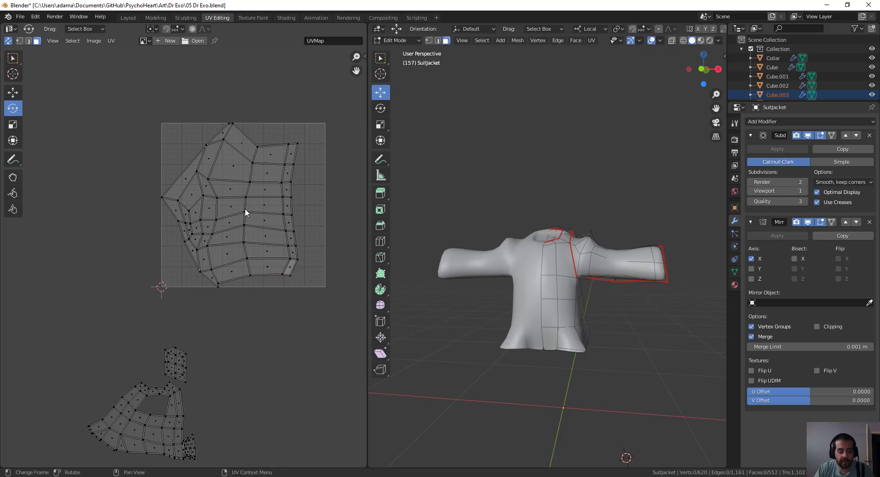
- Select the whole sleeve island and scale it down to less than half its size
{"action": "key", "text": "l"}
{"action": "key", "text": "s"}
{"action": "left_click", "coordinate": [259, 233]}
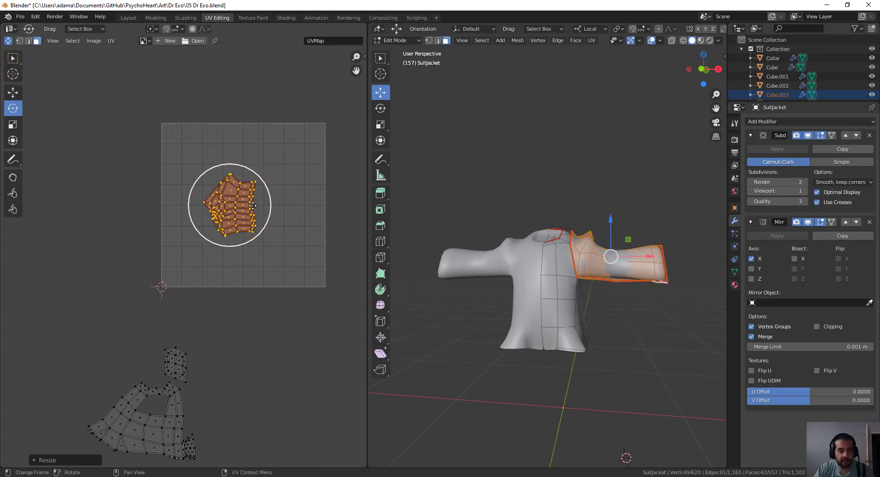
{"action": "middle_click_drag", "start_coordinate": [258, 232], "coordinate": [250, 202]}
{"action": "left_click_drag", "start_coordinate": [223, 172], "coordinate": [255, 192]}
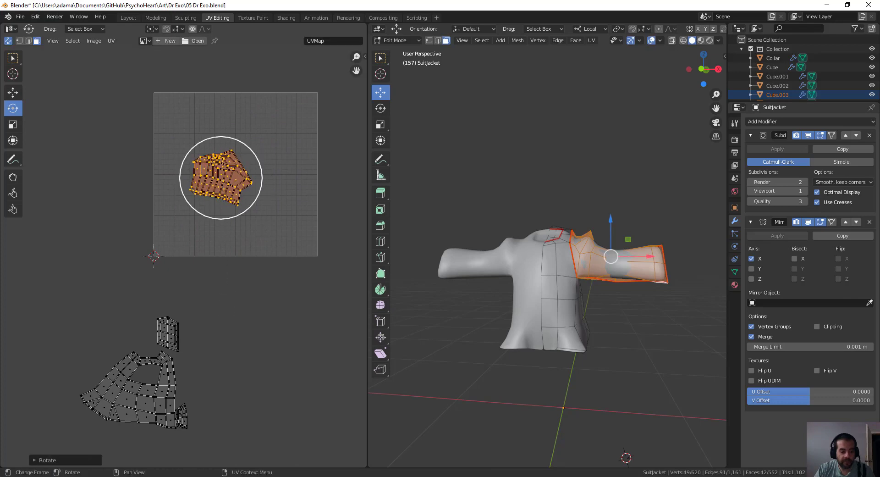
{"action": "key", "text": "ctrl+z"}
- Move the sleeve island beneath the UV square, beside the jacket's body island
{"action": "key", "text": "g"}
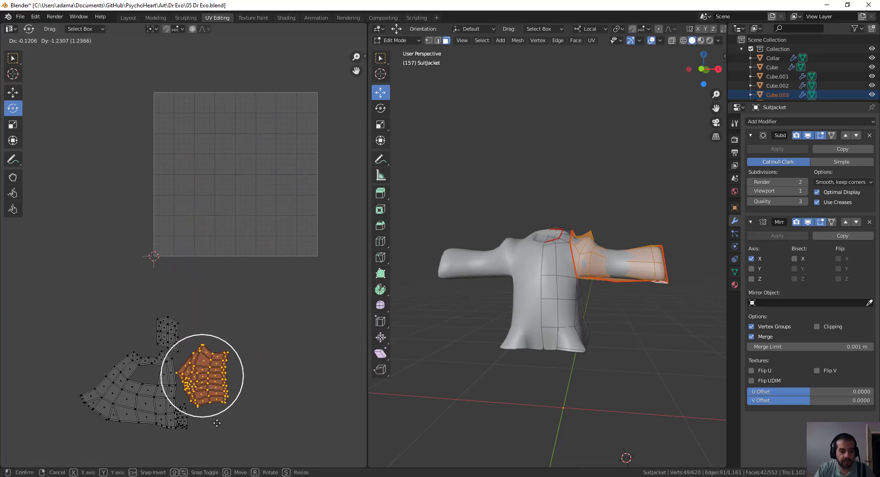
{"action": "left_click", "coordinate": [200, 452]}
{"action": "middle_click_drag", "start_coordinate": [431, 330], "coordinate": [453, 336]}
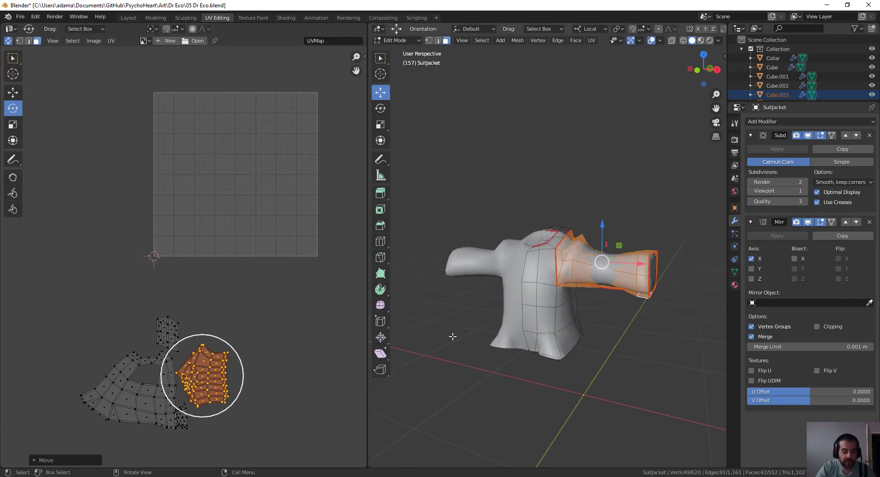
- Reveal all the character's hidden parts and box-select the islands set aside outside the UV square
{"action": "key", "text": "alt+h"}
{"action": "scroll", "coordinate": [284, 307], "scroll_direction": "down", "scroll_amount": 3}
{"action": "middle_click_drag", "start_coordinate": [284, 307], "coordinate": [247, 281]}
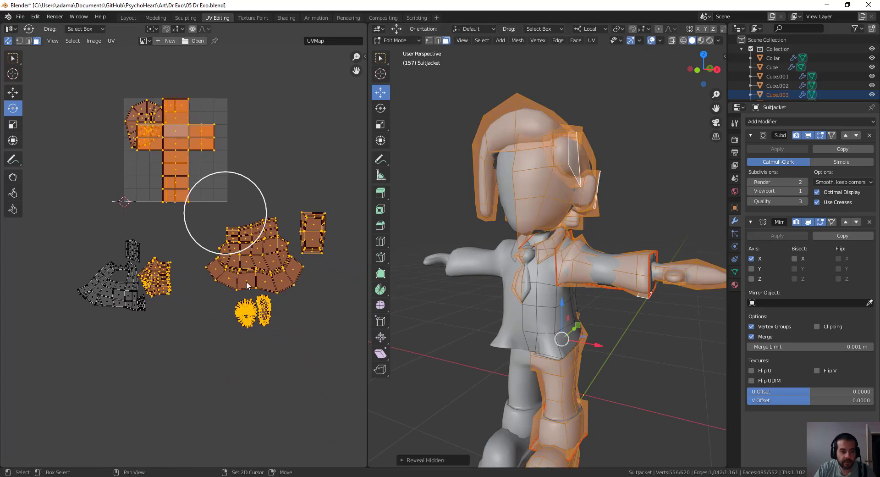
{"action": "left_click_drag", "start_coordinate": [278, 346], "coordinate": [298, 334]}
{"action": "left_click_drag", "start_coordinate": [302, 336], "coordinate": [205, 211]}
{"action": "left_click_drag", "start_coordinate": [333, 318], "coordinate": [283, 201], "text": "shift"}
{"action": "mouse_move", "coordinate": [545, 341]}
{"action": "middle_mouse_down"}
{"action": "mouse_move", "coordinate": [535, 336]}
{"action": "mouse_move", "coordinate": [551, 327]}
{"action": "middle_mouse_up"}
{"action": "scroll", "coordinate": [551, 327], "scroll_direction": "up", "scroll_amount": 1}
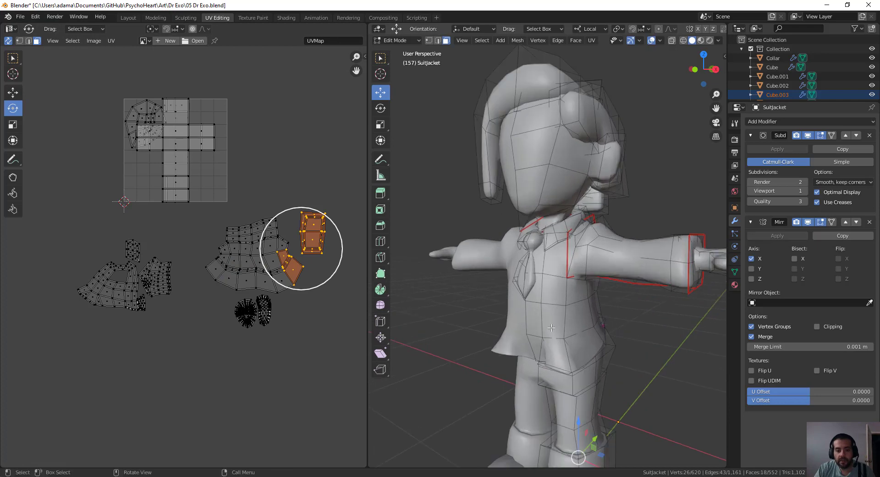
- Try to select the tie's connected faces at the front of the jacket
{"action": "left_click", "coordinate": [524, 277]}
{"action": "scroll", "coordinate": [524, 277], "scroll_direction": "up", "scroll_amount": 2}
{"action": "middle_click_drag", "start_coordinate": [541, 291], "coordinate": [561, 300]}
{"action": "left_click", "coordinate": [546, 290]}
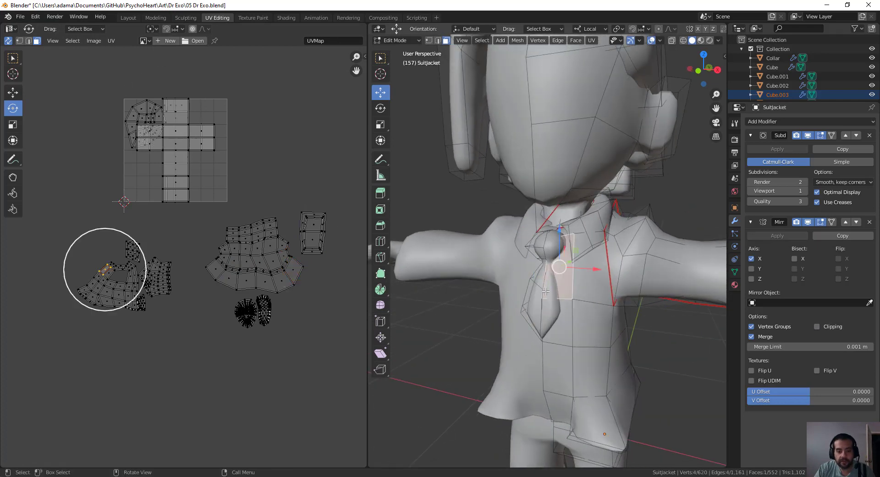
{"action": "key", "text": "l"}
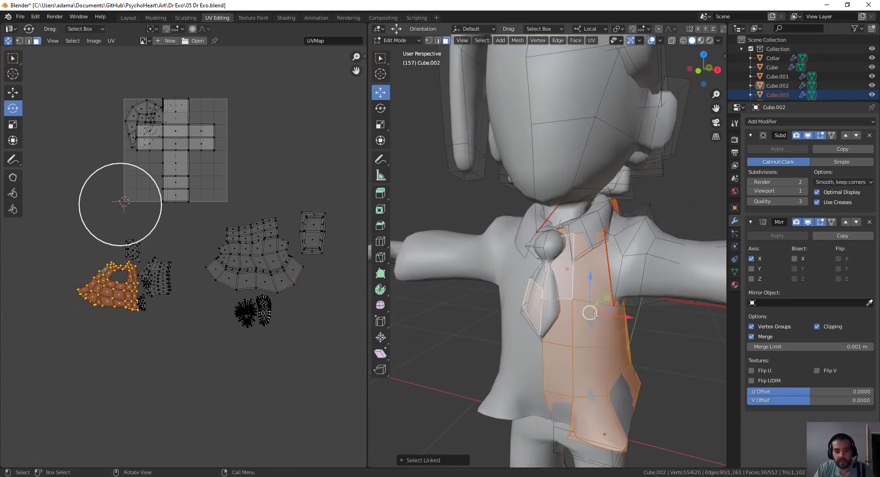
- Select the connected faces of the tie and its knot and unwrap them
{"action": "left_click", "coordinate": [545, 254]}
{"action": "scroll", "coordinate": [544, 254], "scroll_direction": "up", "scroll_amount": 3}
{"action": "middle_click_drag", "start_coordinate": [545, 255], "coordinate": [544, 221], "text": "shift"}
{"action": "scroll", "coordinate": [544, 221], "scroll_direction": "down", "scroll_amount": 1}
{"action": "key", "text": "ctrl+l"}
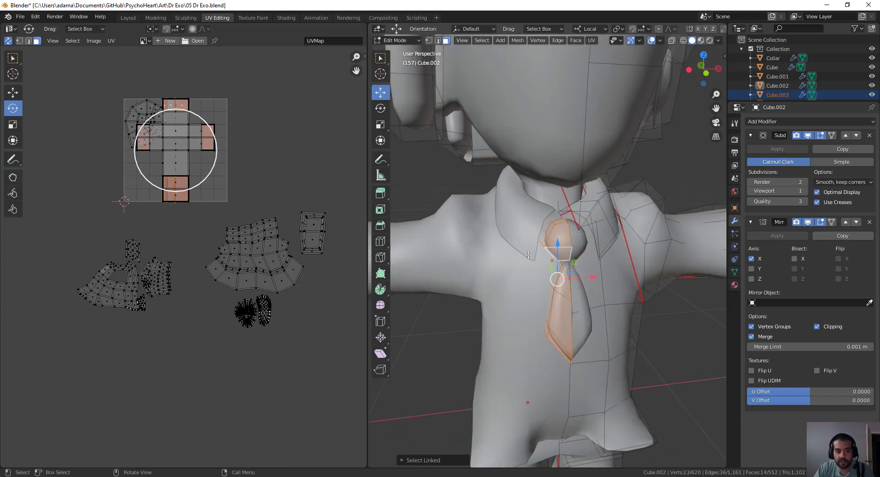
{"action": "key", "text": "u"}
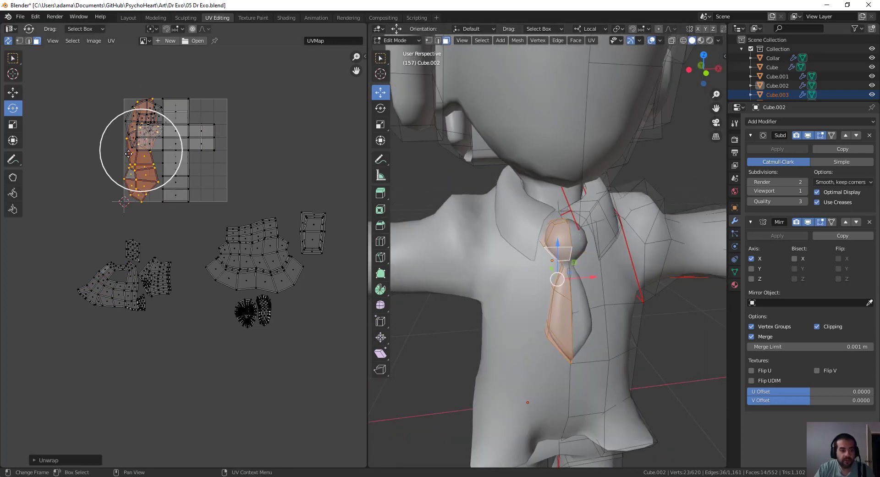
{"action": "key", "text": "r"}
{"action": "left_click", "coordinate": [165, 205]}
{"action": "key", "text": "ctrl+z"}
{"action": "middle_click_drag", "start_coordinate": [445, 271], "coordinate": [520, 281]}
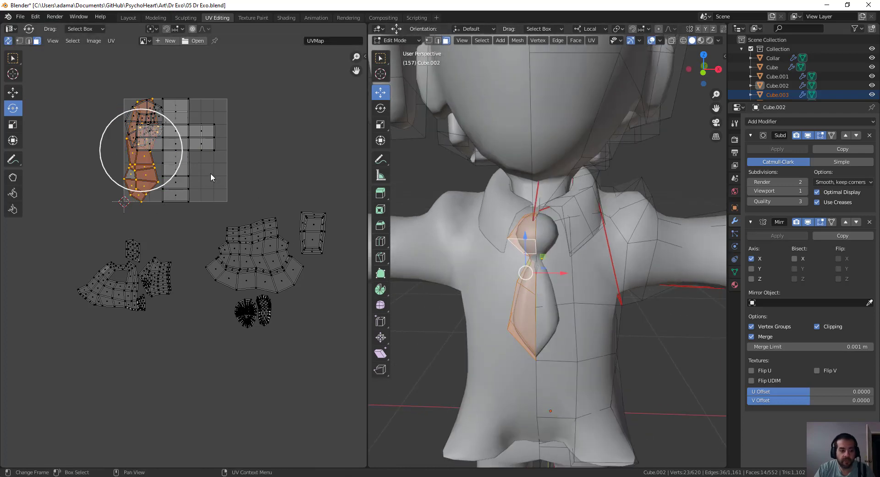
- Move the tie island out of the UV square to the empty area beside the jacket islands and rotate it upright
{"action": "key", "text": "g"}
{"action": "left_click", "coordinate": [43, 300]}
{"action": "middle_click_drag", "start_coordinate": [129, 272], "coordinate": [222, 261]}
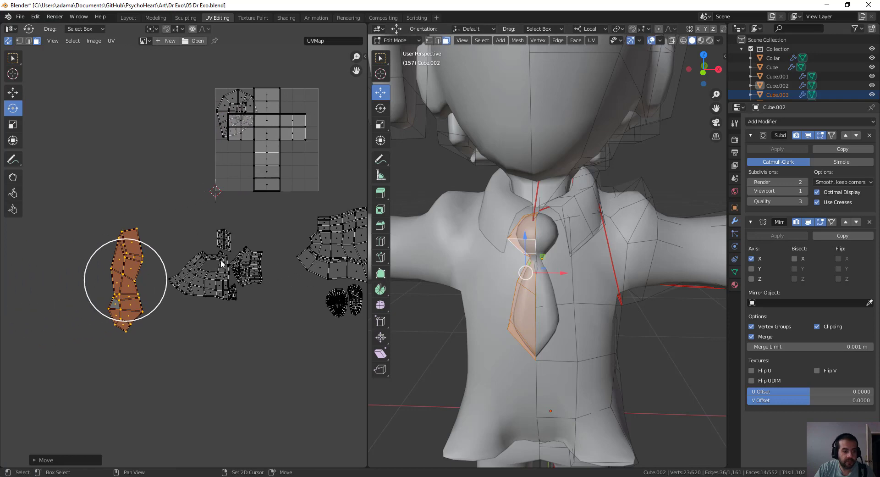
{"action": "scroll", "coordinate": [179, 238], "scroll_direction": "up", "scroll_amount": 1}
{"action": "key", "text": "r"}
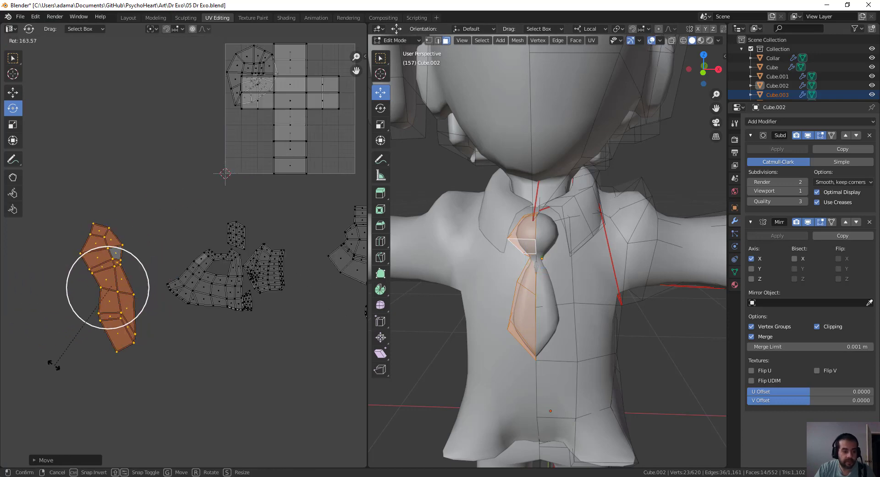
{"action": "left_click", "coordinate": [57, 368]}
{"action": "left_click", "coordinate": [89, 249]}
{"action": "key", "text": "alt+a"}
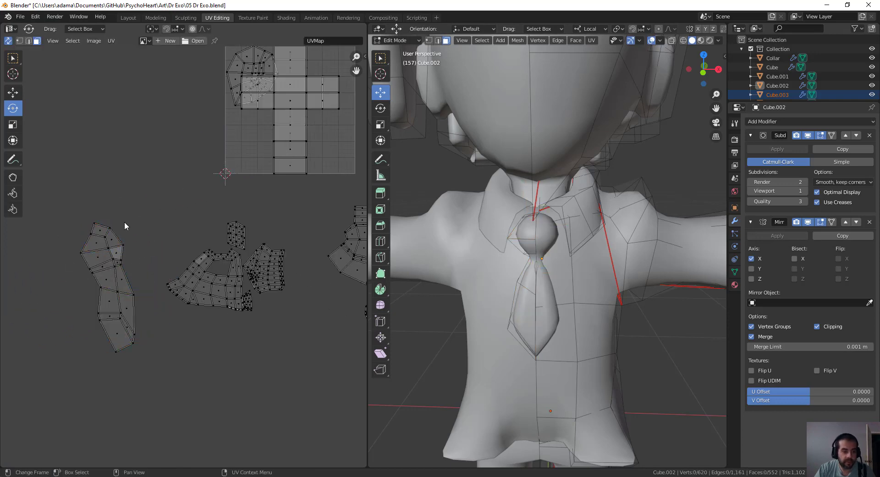
{"action": "left_click_drag", "start_coordinate": [57, 214], "coordinate": [119, 369]}
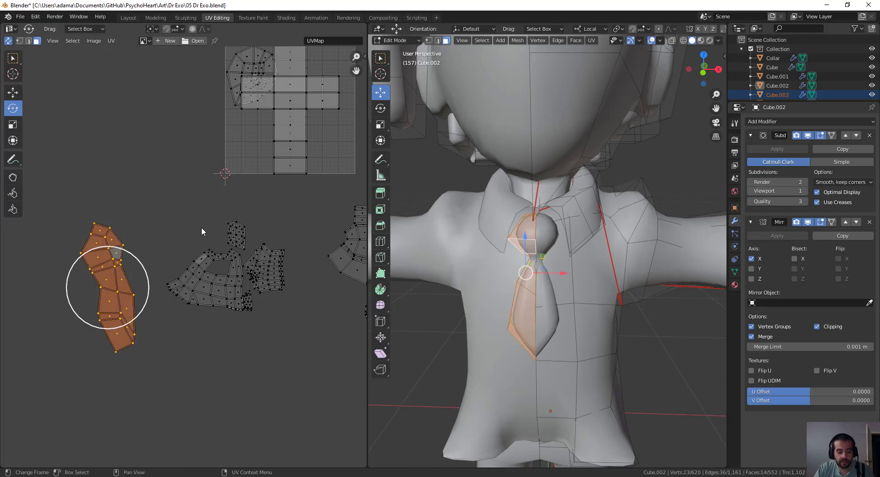
{"action": "key", "text": "r"}
{"action": "left_click", "coordinate": [212, 241]}
- Mark a seam on the edge between the tie's lowest large back face and the narrow strip beside it
{"action": "middle_click_drag", "start_coordinate": [478, 321], "coordinate": [479, 262]}
{"action": "left_click", "coordinate": [520, 200]}
{"action": "middle_click_drag", "start_coordinate": [520, 199], "coordinate": [634, 224]}
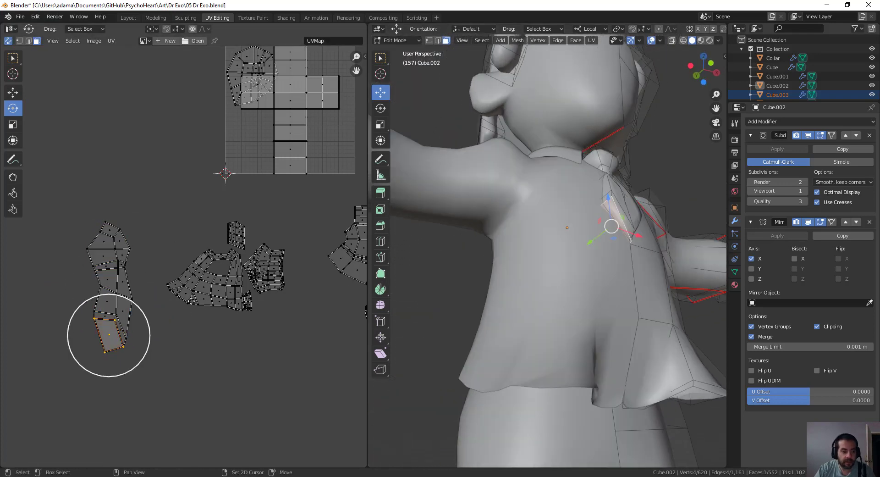
{"action": "middle_click_drag", "start_coordinate": [191, 301], "coordinate": [258, 249]}
{"action": "scroll", "coordinate": [258, 249], "scroll_direction": "up", "scroll_amount": 3}
{"action": "middle_click_drag", "start_coordinate": [247, 298], "coordinate": [273, 273]}
{"action": "left_click", "coordinate": [270, 291]}
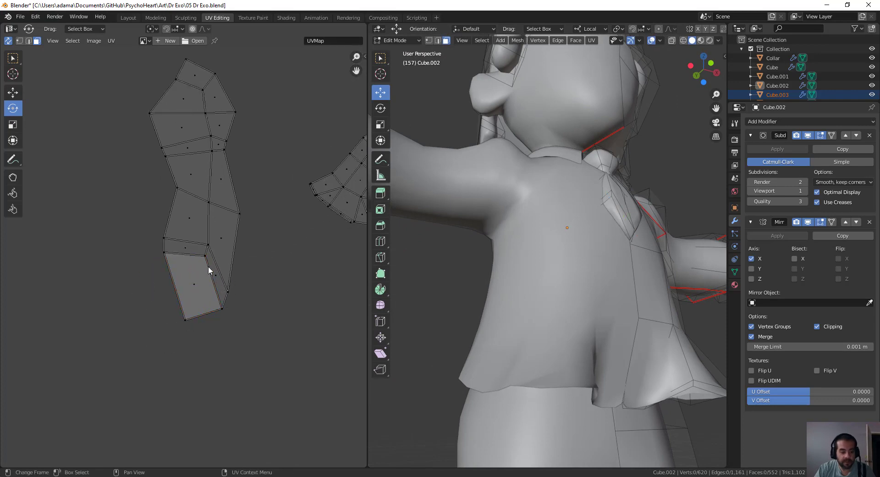
{"action": "key", "text": "2"}
{"action": "left_click", "coordinate": [215, 280]}
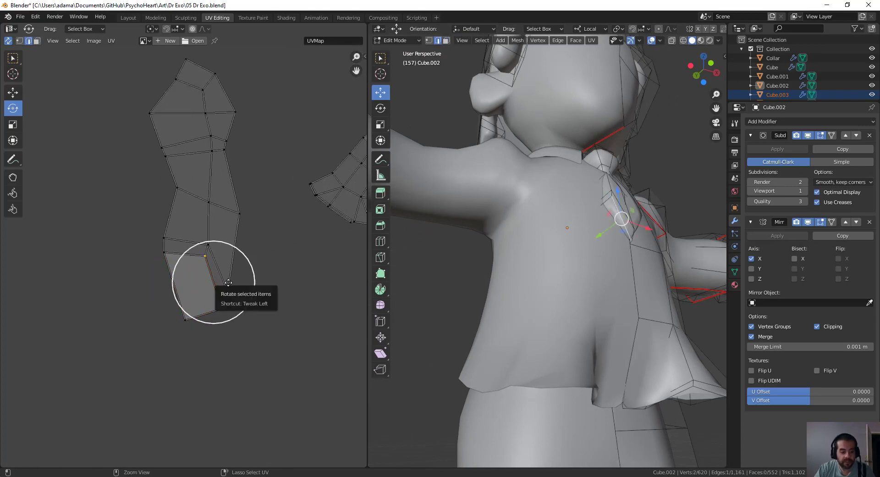
{"action": "right_click", "coordinate": [221, 284]}
{"action": "left_click", "coordinate": [222, 284]}
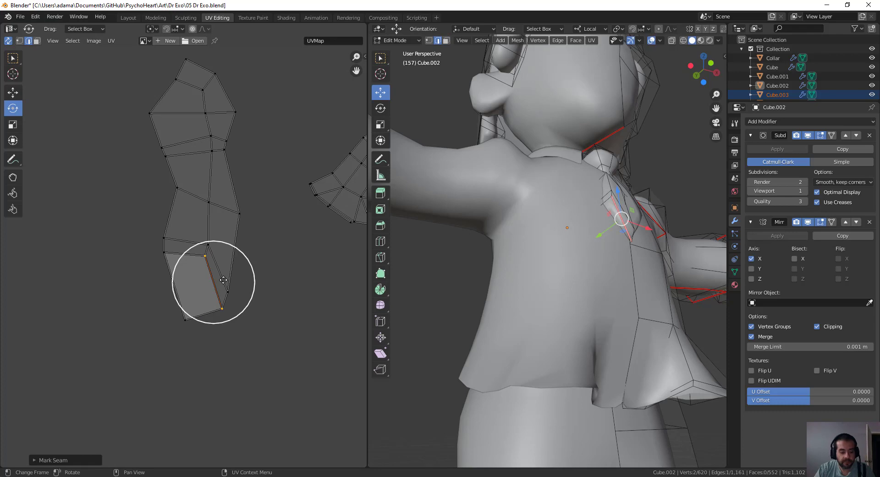
- Select the tie's connected faces and unwrap them again with the added seam
{"action": "key", "text": "3"}
{"action": "key", "text": "l"}
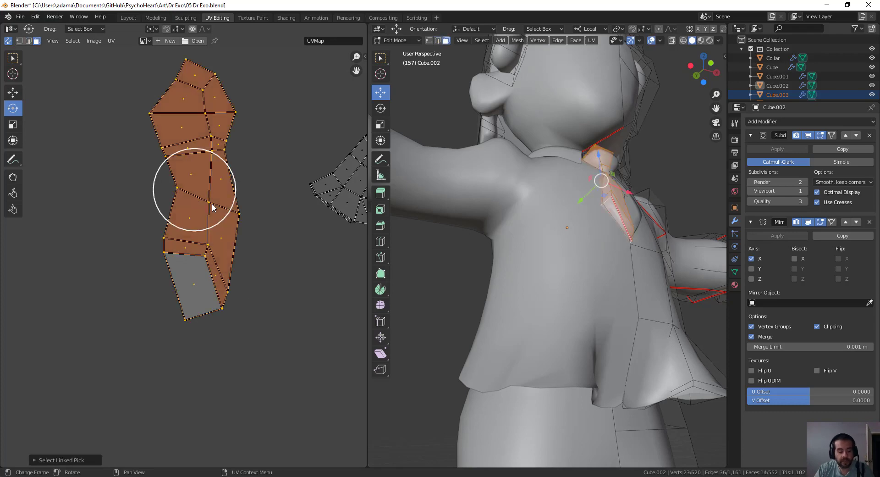
{"action": "key", "text": "u"}
{"action": "scroll", "coordinate": [246, 221], "scroll_direction": "down", "scroll_amount": 5}
{"action": "scroll", "coordinate": [349, 115], "scroll_direction": "up", "scroll_amount": 1}
{"action": "middle_click_drag", "start_coordinate": [349, 113], "coordinate": [295, 159]}
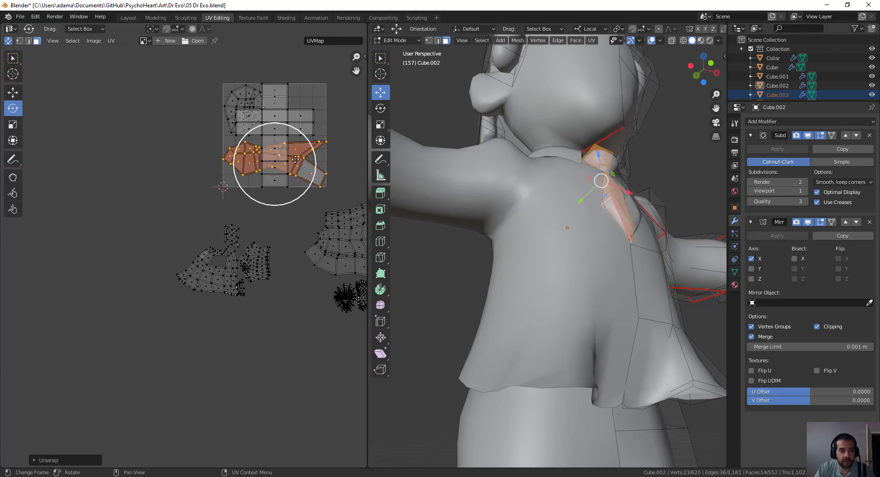
- Rotate the new tie island upright and move it out of the UV square beside the jacket's body island
{"action": "left_click_drag", "start_coordinate": [295, 159], "coordinate": [292, 214]}
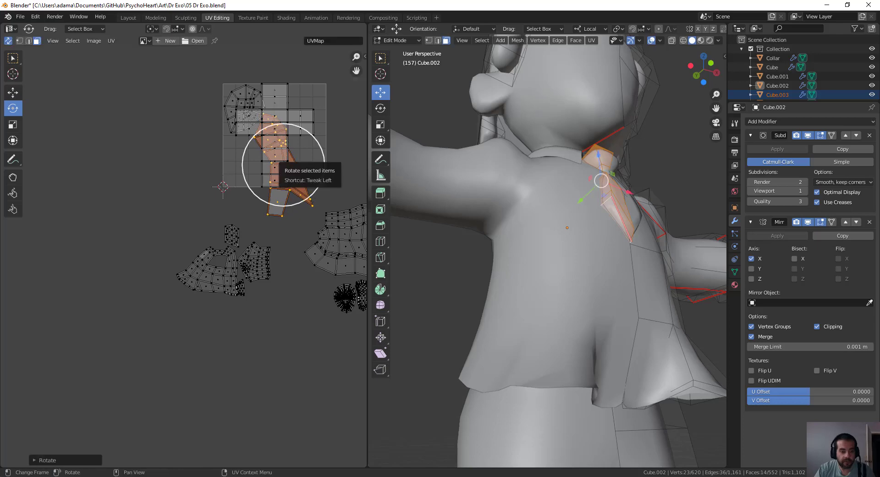
{"action": "left_click_drag", "start_coordinate": [267, 174], "coordinate": [192, 218]}
{"action": "key", "text": "g"}
{"action": "left_click", "coordinate": [154, 275]}
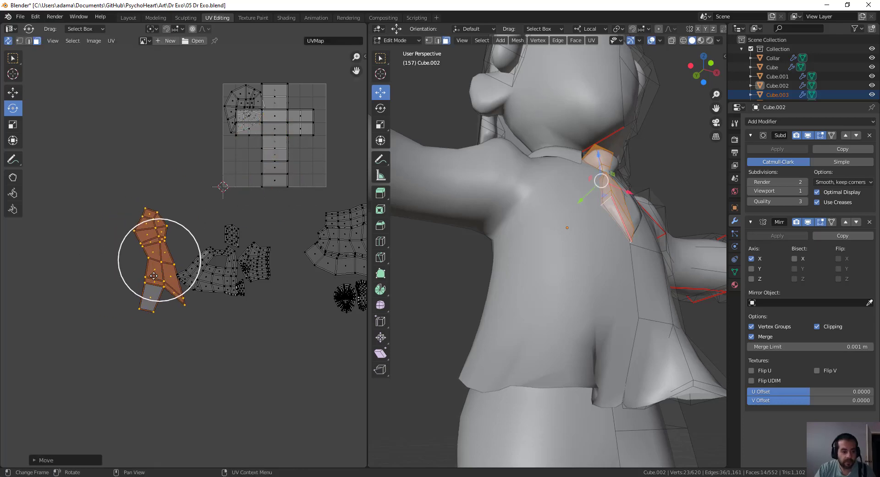
- Shrink and straighten the tie island, then place it close to the upper edge of the jacket's body island
{"action": "key", "text": "s"}
{"action": "left_click", "coordinate": [207, 246]}
{"action": "mouse_move", "coordinate": [157, 252]}
{"action": "left_mouse_down"}
{"action": "mouse_move", "coordinate": [171, 245]}
{"action": "mouse_move", "coordinate": [163, 238]}
{"action": "left_mouse_up"}
{"action": "scroll", "coordinate": [194, 263], "scroll_direction": "up", "scroll_amount": 5}
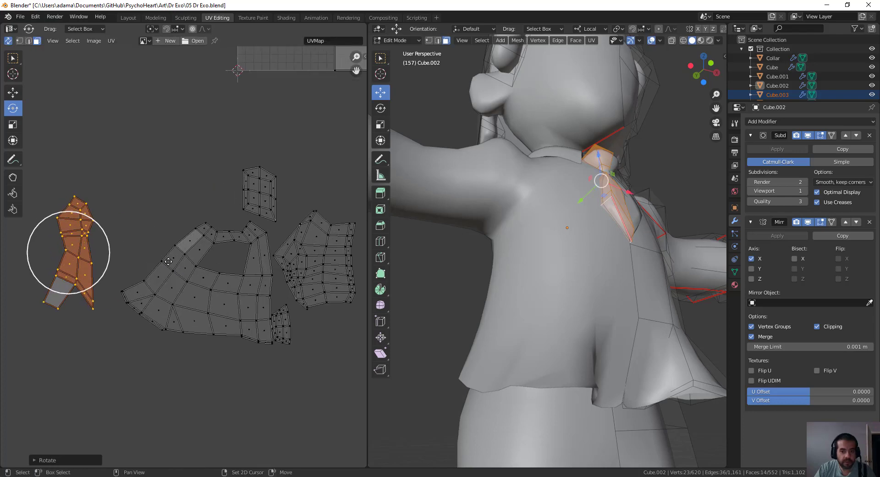
{"action": "left_click_drag", "start_coordinate": [108, 258], "coordinate": [142, 243]}
{"action": "key", "text": "s"}
{"action": "left_click", "coordinate": [223, 272]}
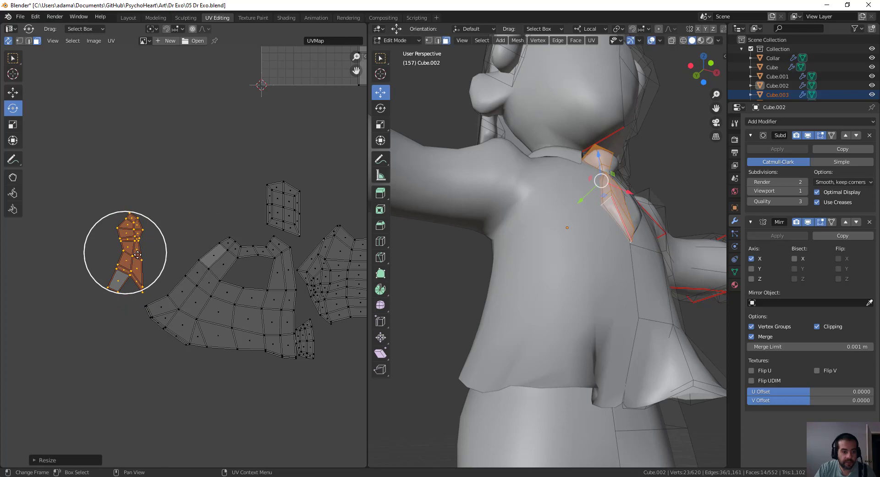
{"action": "key", "text": "g"}
{"action": "left_click", "coordinate": [163, 247]}
{"action": "scroll", "coordinate": [171, 269], "scroll_direction": "down", "scroll_amount": 5}
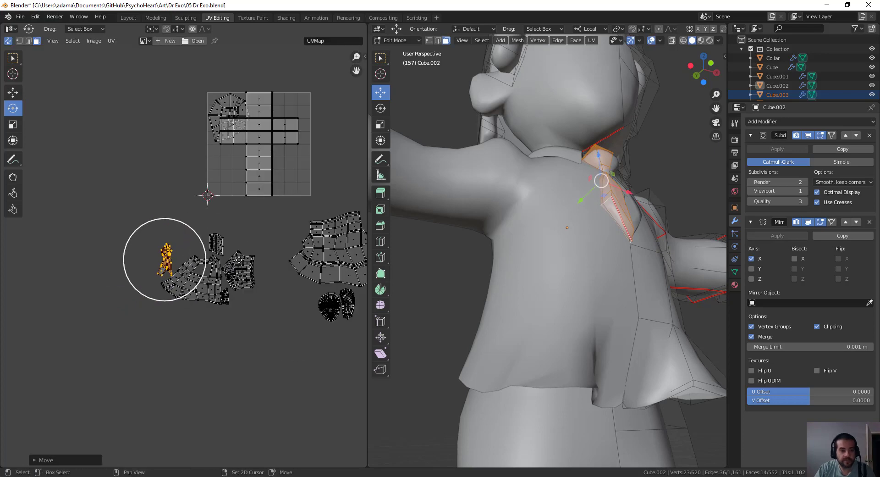
- Box-select all islands outside the UV square and examine on the model which parts are still not unwrapped
{"action": "middle_click_drag", "start_coordinate": [238, 260], "coordinate": [191, 288]}
{"action": "scroll", "coordinate": [610, 229], "scroll_direction": "down", "scroll_amount": 2}
{"action": "middle_click_drag", "start_coordinate": [626, 226], "coordinate": [566, 263]}
{"action": "scroll", "coordinate": [566, 263], "scroll_direction": "down", "scroll_amount": 1}
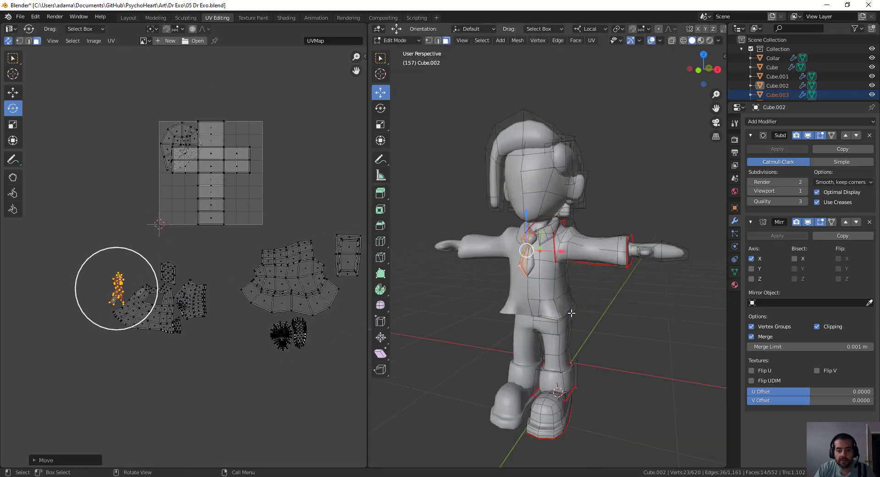
{"action": "middle_click_drag", "start_coordinate": [571, 313], "coordinate": [562, 252], "text": "shift"}
{"action": "scroll", "coordinate": [286, 342], "scroll_direction": "down", "scroll_amount": 2}
{"action": "left_click", "coordinate": [314, 339]}
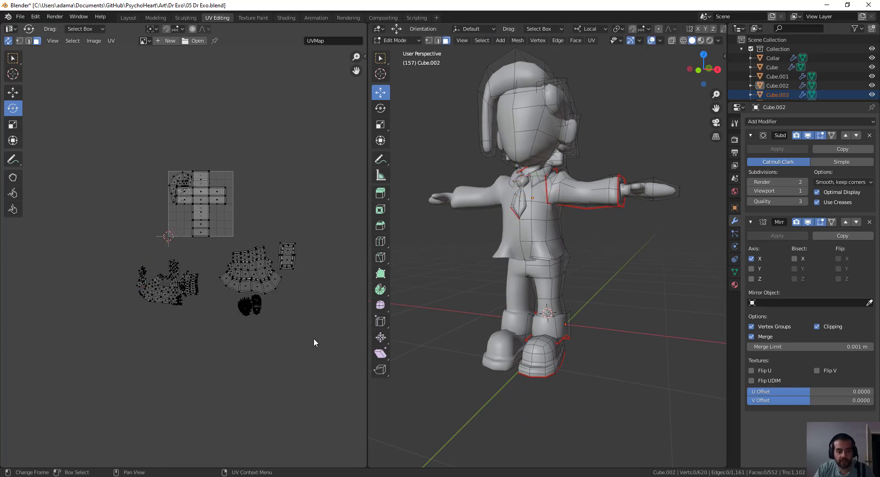
{"action": "left_click_drag", "start_coordinate": [314, 342], "coordinate": [120, 243]}
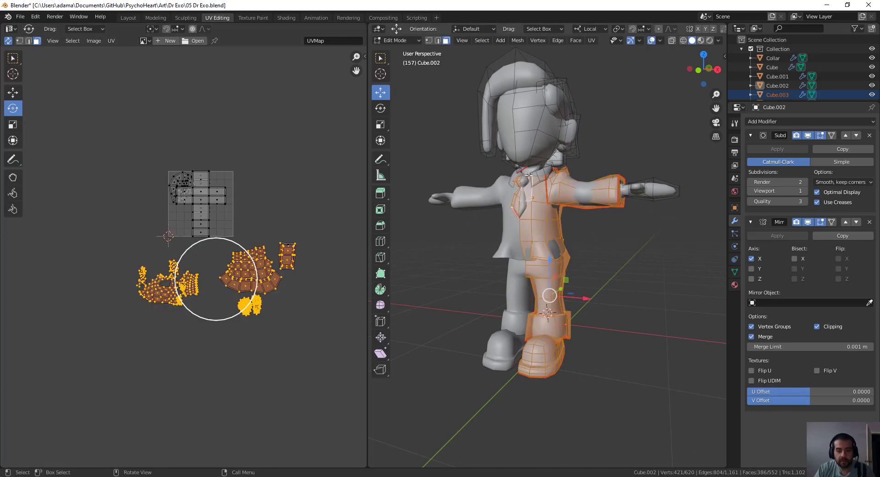
{"action": "middle_click_drag", "start_coordinate": [545, 222], "coordinate": [572, 232]}
{"action": "scroll", "coordinate": [623, 210], "scroll_direction": "up", "scroll_amount": 3}
{"action": "scroll", "coordinate": [501, 227], "scroll_direction": "up", "scroll_amount": 3}
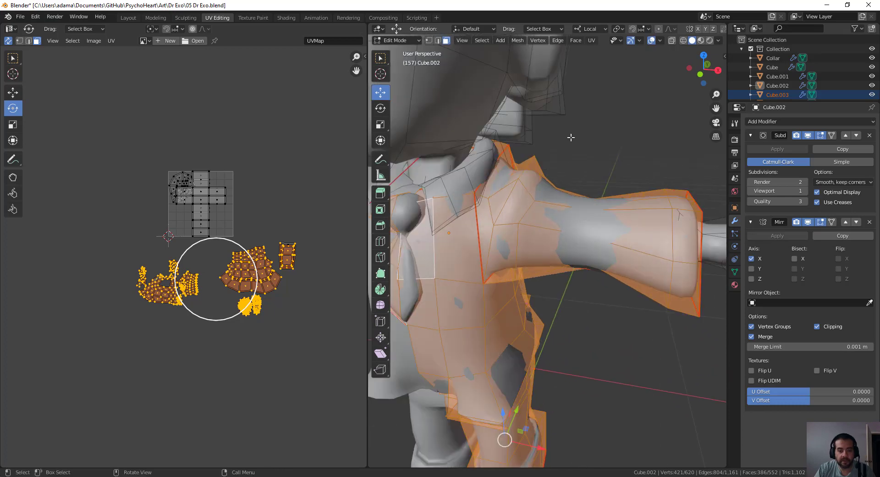
- Select only the connected faces of the shirt collar and unwrap them
{"action": "key", "text": "alt+a"}
{"action": "key", "text": "l"}
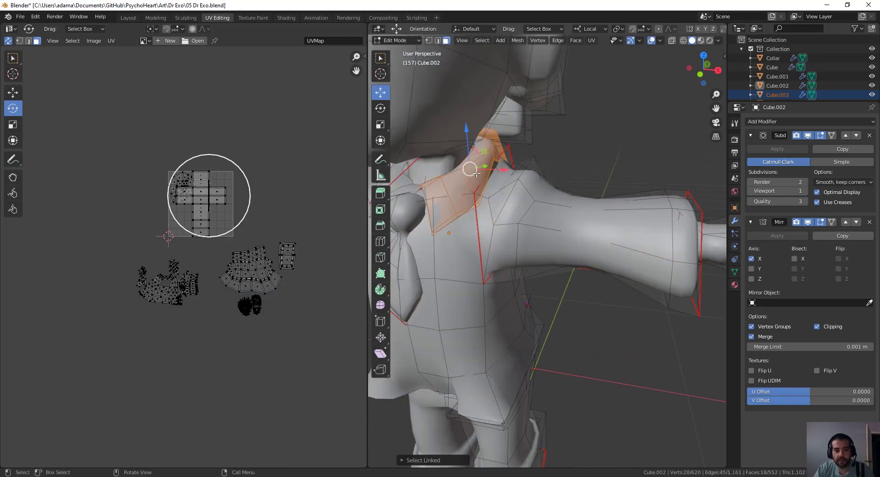
{"action": "middle_click_drag", "start_coordinate": [476, 173], "coordinate": [500, 202]}
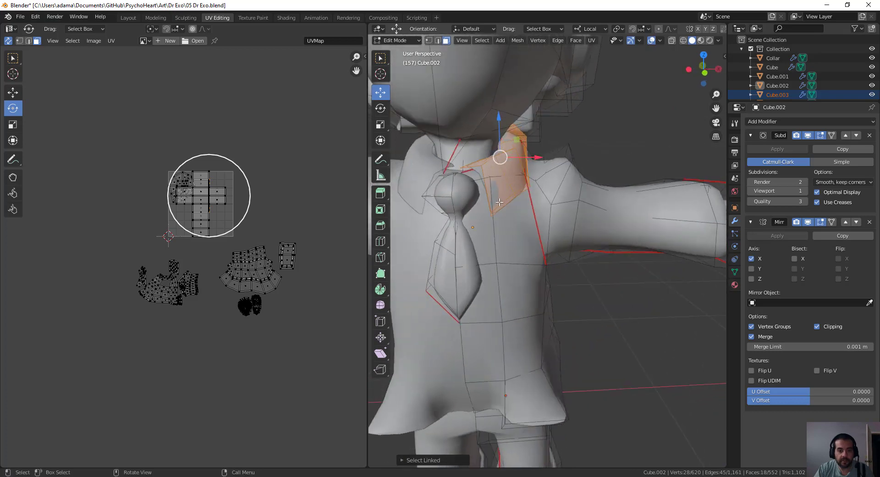
{"action": "middle_click_drag", "start_coordinate": [467, 165], "coordinate": [481, 151]}
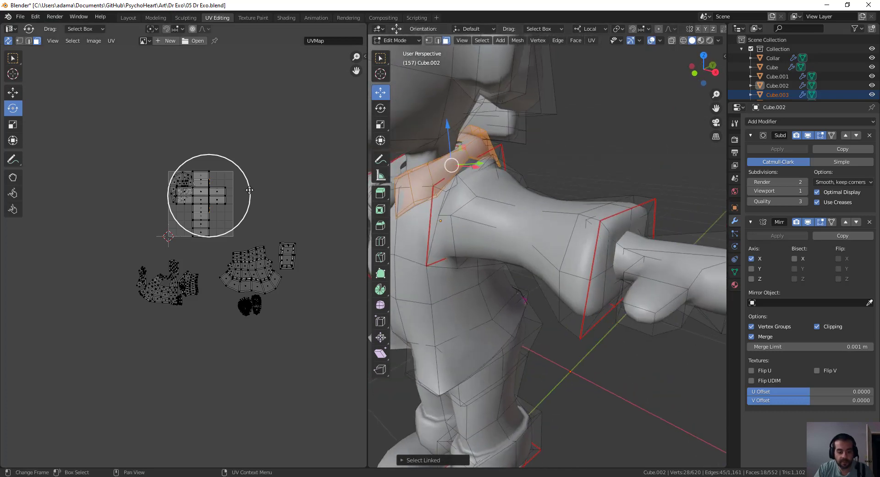
{"action": "key", "text": "u"}
- Move the collar island out of the UV square, beyond the tie island, and scale it down
{"action": "left_click_drag", "start_coordinate": [224, 199], "coordinate": [182, 244]}
{"action": "key", "text": "ctrl+z"}
{"action": "key", "text": "g"}
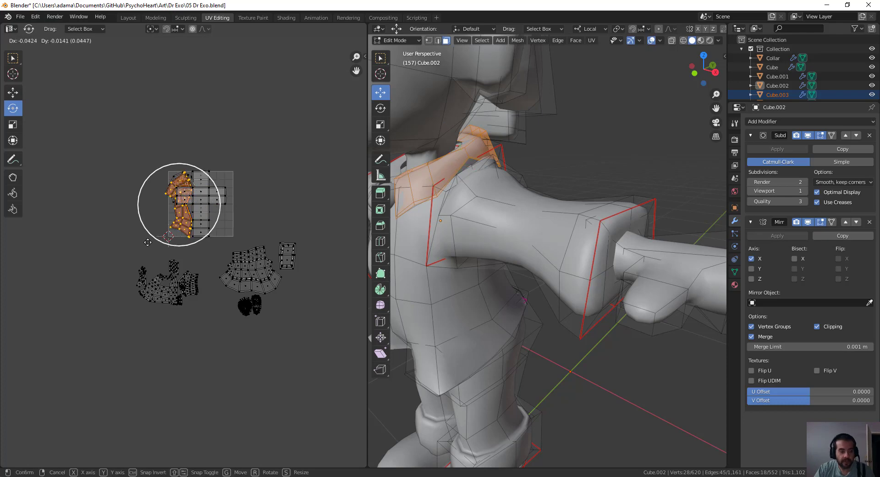
{"action": "left_click", "coordinate": [202, 234]}
{"action": "key", "text": "s"}
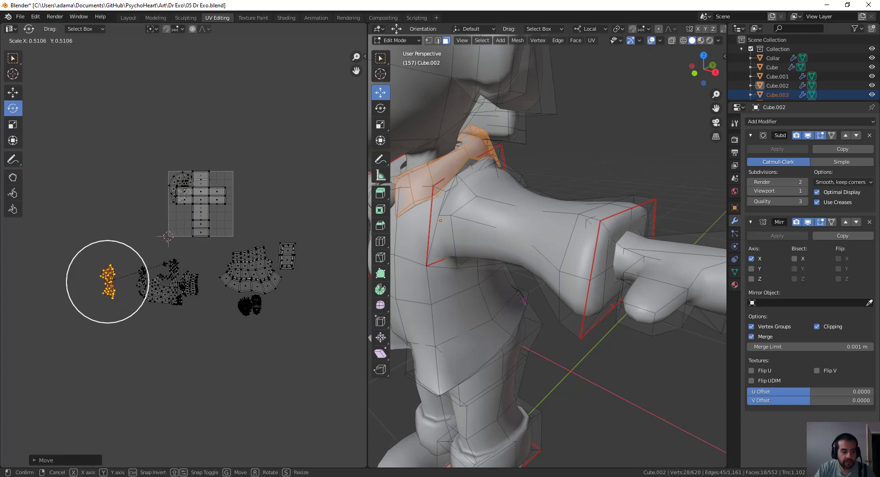
{"action": "left_click", "coordinate": [165, 259]}
{"action": "scroll", "coordinate": [175, 267], "scroll_direction": "up", "scroll_amount": 2}
{"action": "scroll", "coordinate": [176, 267], "scroll_direction": "up", "scroll_amount": 2}
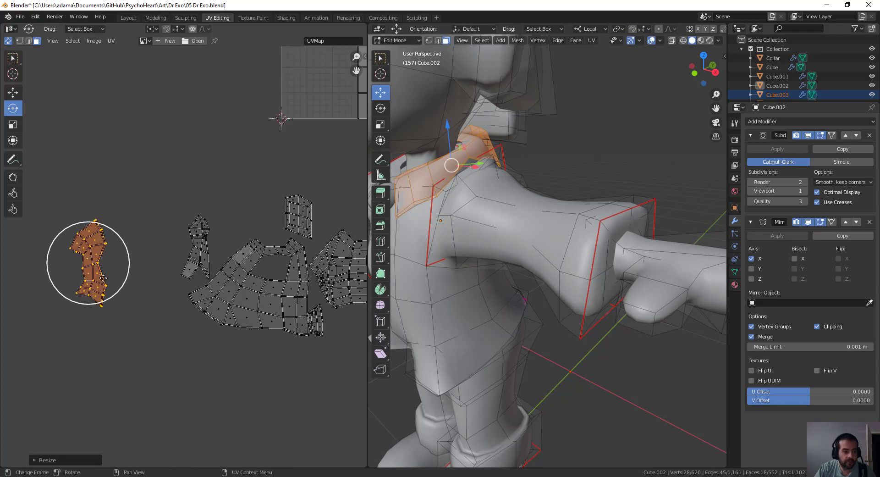
- Move the collar island above the jacket's body island, turn it sideways and shrink it further
{"action": "mouse_move", "coordinate": [134, 233]}
{"action": "left_mouse_down"}
{"action": "mouse_move", "coordinate": [166, 269]}
{"action": "mouse_move", "coordinate": [133, 240]}
{"action": "left_mouse_up"}
{"action": "key", "text": "g"}
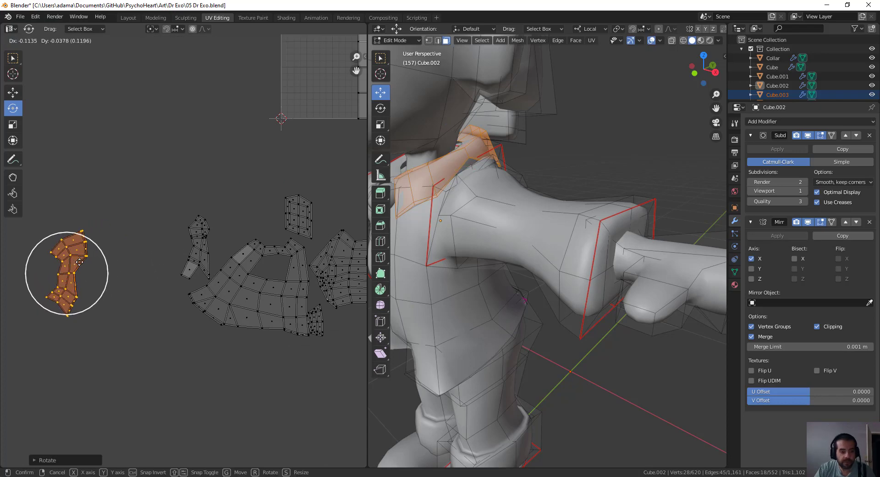
{"action": "left_click", "coordinate": [297, 181]}
{"action": "key", "text": "r"}
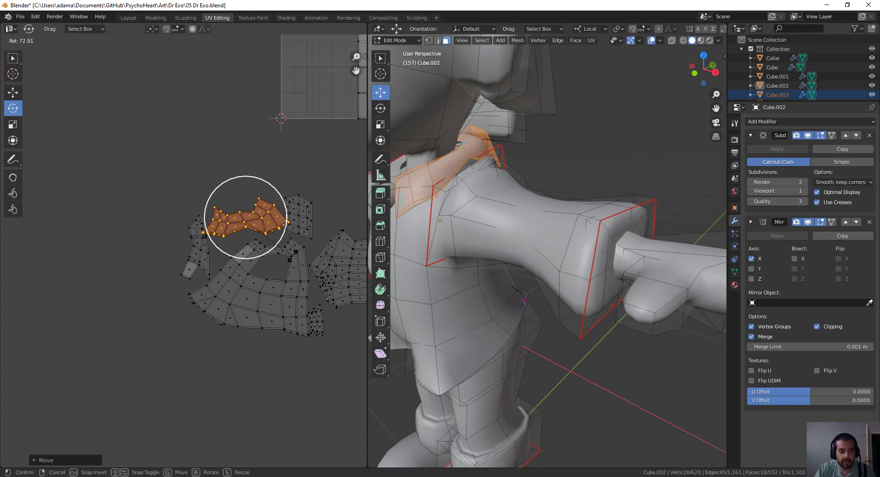
{"action": "left_click", "coordinate": [297, 252]}
{"action": "key", "text": "s"}
{"action": "left_click", "coordinate": [234, 221]}
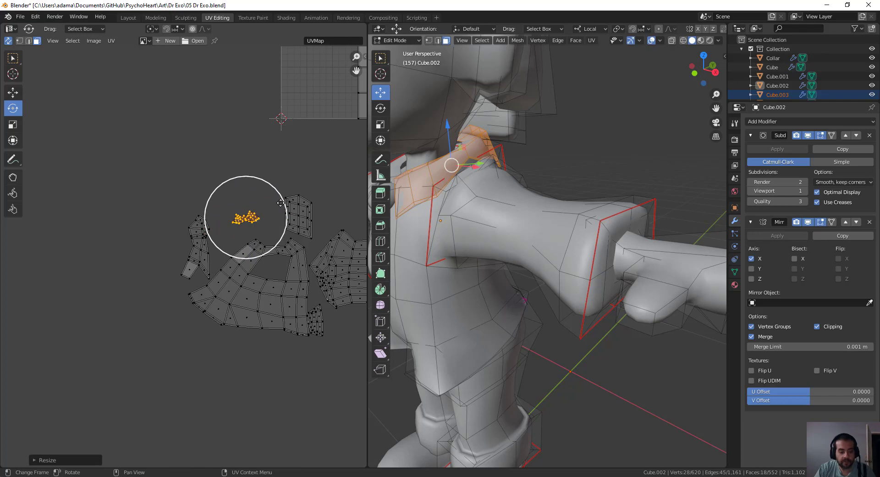
- Rescale and rotate the collar island and fit it sideways into the gap above the jacket's body island, beside the tie island
{"action": "key", "text": "s"}
{"action": "key", "text": "r"}
{"action": "left_click", "coordinate": [246, 213]}
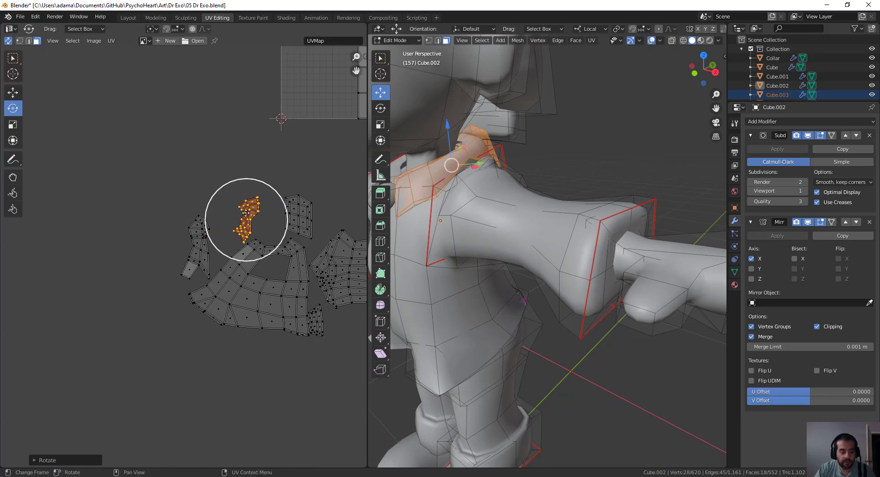
{"action": "key", "text": "g"}
{"action": "left_click", "coordinate": [267, 214]}
{"action": "key", "text": "r"}
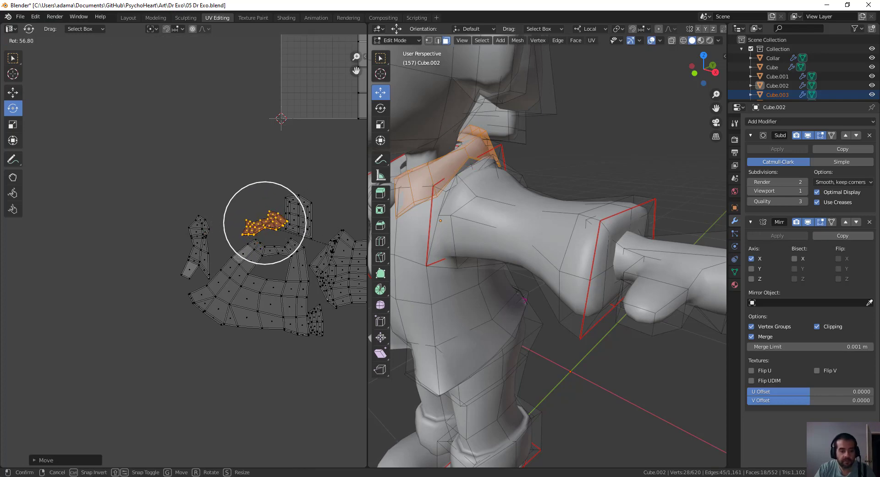
{"action": "left_click", "coordinate": [261, 235]}
{"action": "key", "text": "r"}
{"action": "left_click", "coordinate": [253, 232]}
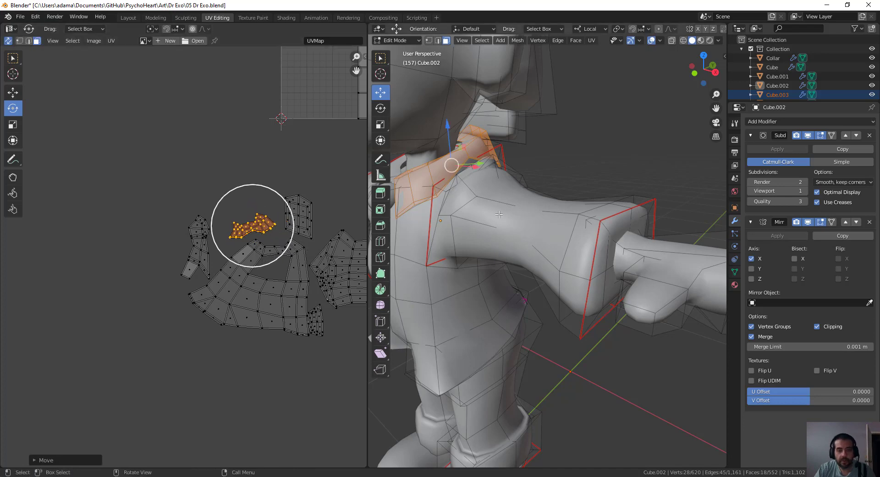
- Isolate the hand by selecting its connected faces, inverting the selection and hiding all other parts
{"action": "scroll", "coordinate": [570, 226], "scroll_direction": "down", "scroll_amount": 2}
{"action": "middle_click_drag", "start_coordinate": [541, 226], "coordinate": [560, 226]}
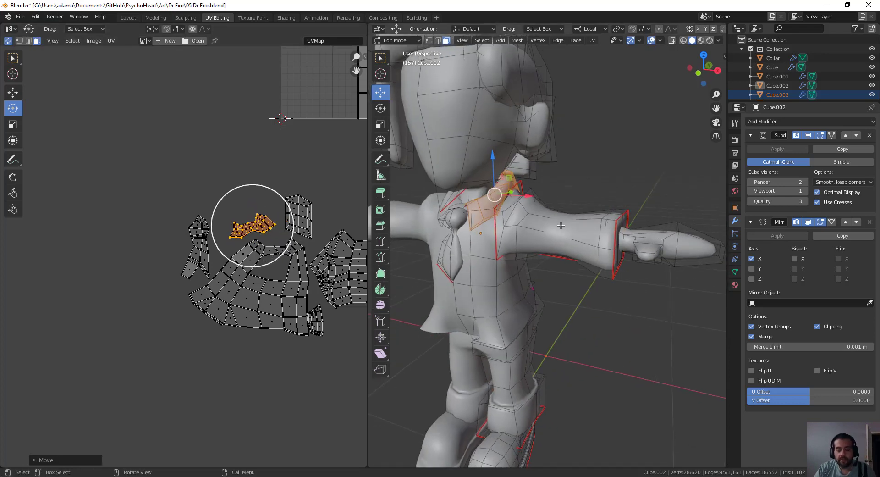
{"action": "left_click", "coordinate": [669, 244]}
{"action": "middle_click_drag", "start_coordinate": [668, 244], "coordinate": [589, 251], "text": "shift"}
{"action": "key", "text": "l"}
{"action": "key", "text": "ctrl+i"}
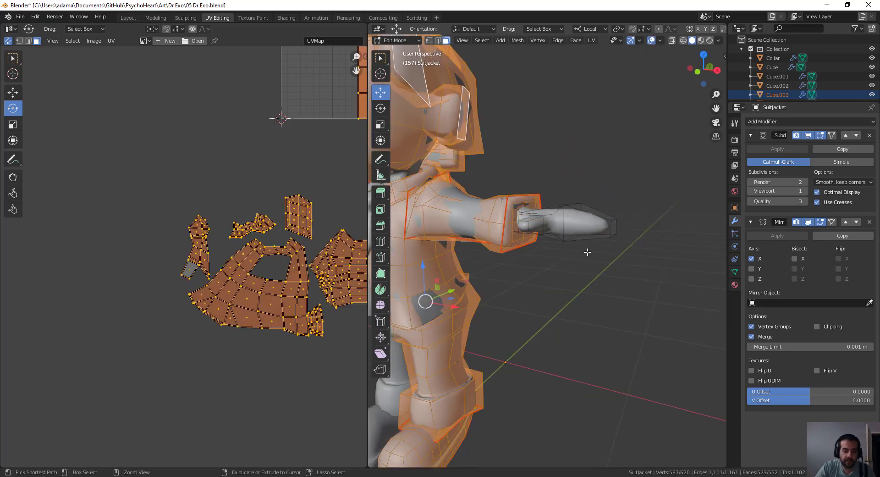
{"action": "key", "text": "h"}
{"action": "middle_click_drag", "start_coordinate": [549, 205], "coordinate": [565, 230]}
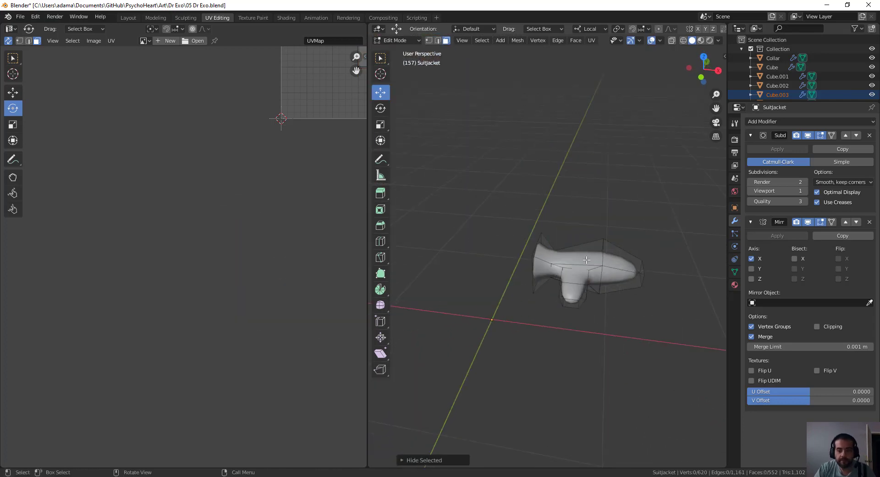
- Turn off the Subdivision modifier's viewport display to expose the hand's base mesh
{"action": "scroll", "coordinate": [596, 265], "scroll_direction": "up", "scroll_amount": 3}
{"action": "middle_click_drag", "start_coordinate": [627, 285], "coordinate": [606, 273]}
{"action": "middle_click_drag", "start_coordinate": [524, 228], "coordinate": [533, 274]}
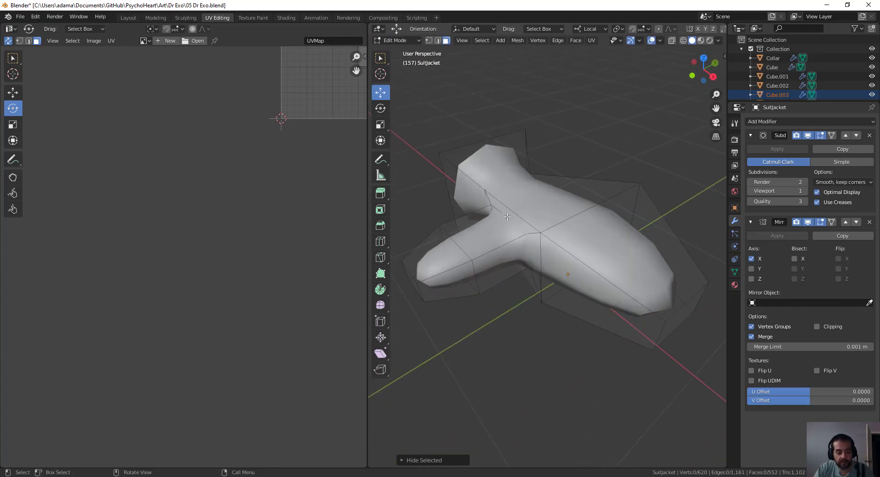
{"action": "left_click", "coordinate": [807, 136]}
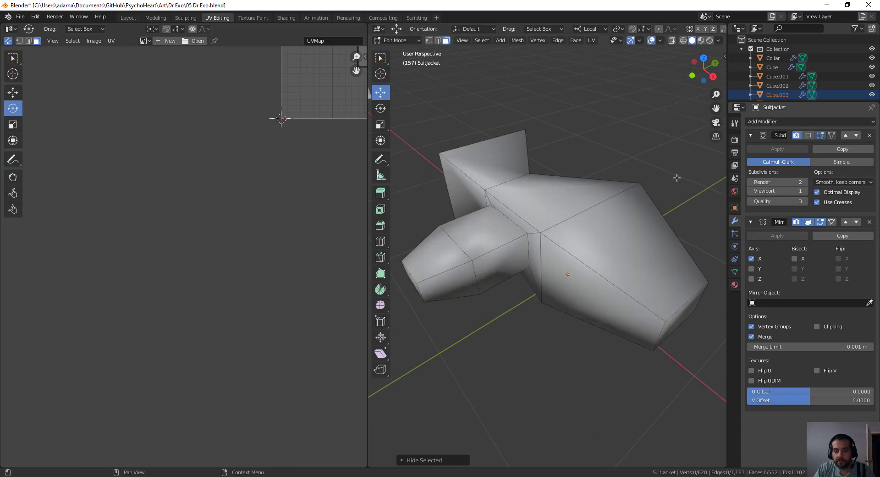
- Select the edge loop around the base of the thumb and mark it as a seam
{"action": "key", "text": "2"}
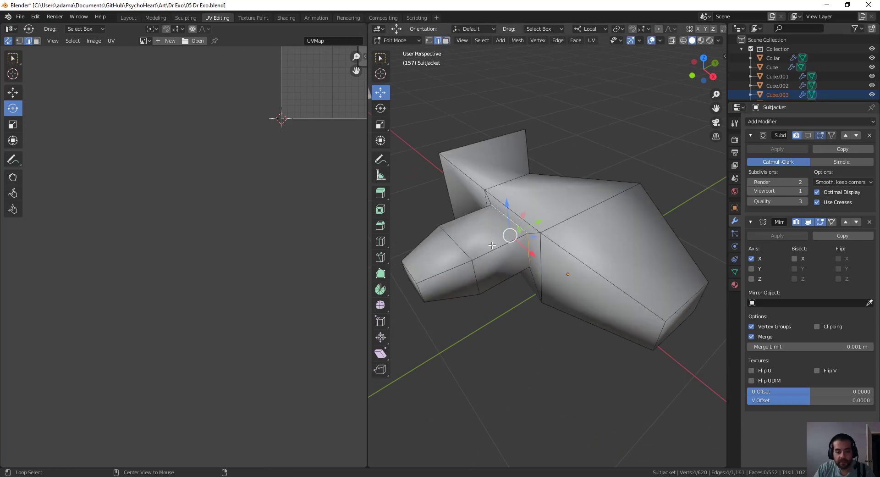
{"action": "middle_click_drag", "start_coordinate": [492, 246], "coordinate": [536, 203]}
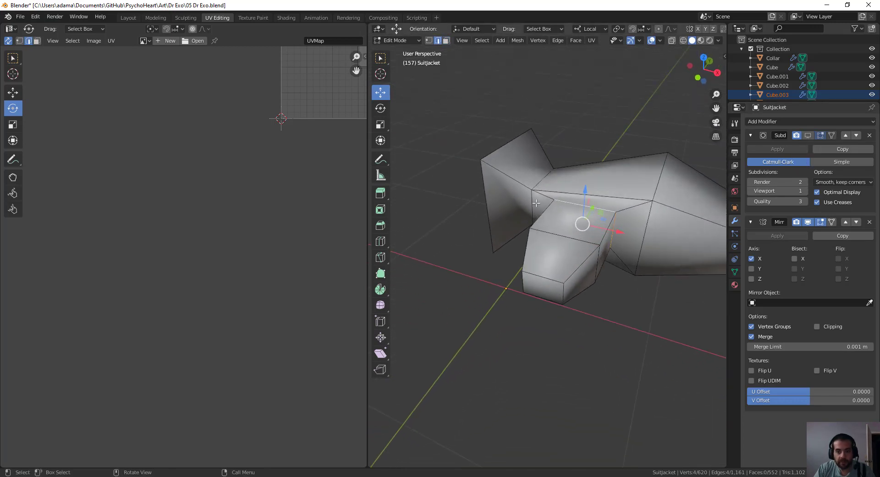
{"action": "right_click", "coordinate": [577, 221]}
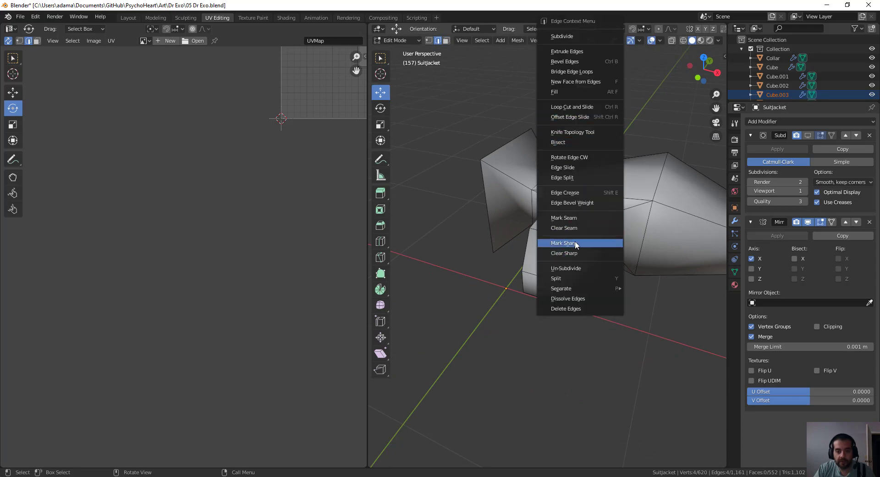
{"action": "left_click", "coordinate": [577, 219]}
{"action": "middle_click_drag", "start_coordinate": [576, 218], "coordinate": [524, 131]}
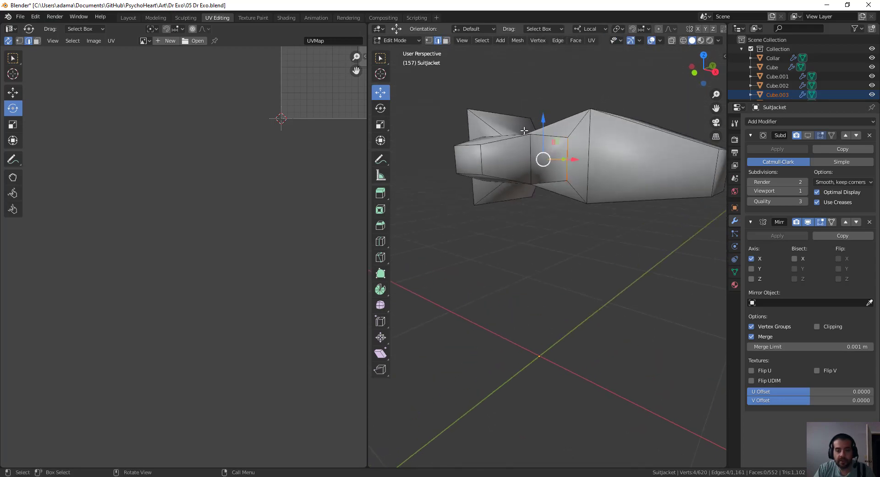
- Select three edges around the tip of the thumb and mark them as a seam
{"action": "middle_click_drag", "start_coordinate": [561, 191], "coordinate": [505, 176]}
{"action": "middle_click_drag", "start_coordinate": [488, 124], "coordinate": [588, 129]}
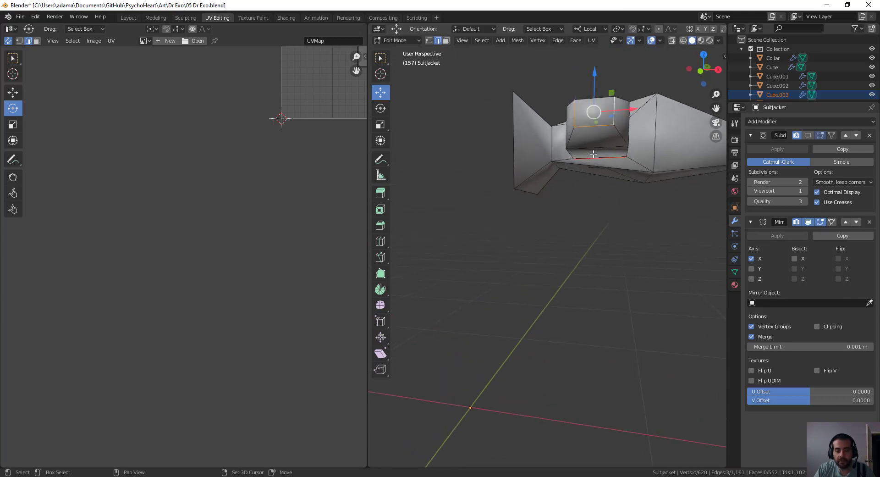
{"action": "right_click", "coordinate": [578, 210]}
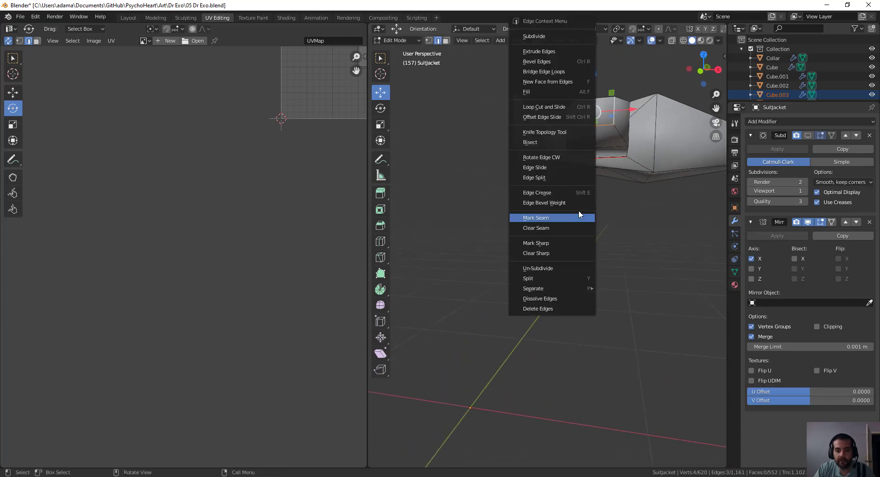
{"action": "left_click", "coordinate": [537, 218]}
- Mark a seam along the thumb's lower lengthwise edges, joining the tip seam to the base seam
{"action": "middle_click_drag", "start_coordinate": [537, 218], "coordinate": [469, 178]}
{"action": "middle_click_drag", "start_coordinate": [448, 132], "coordinate": [453, 113]}
{"action": "left_click", "coordinate": [527, 124]}
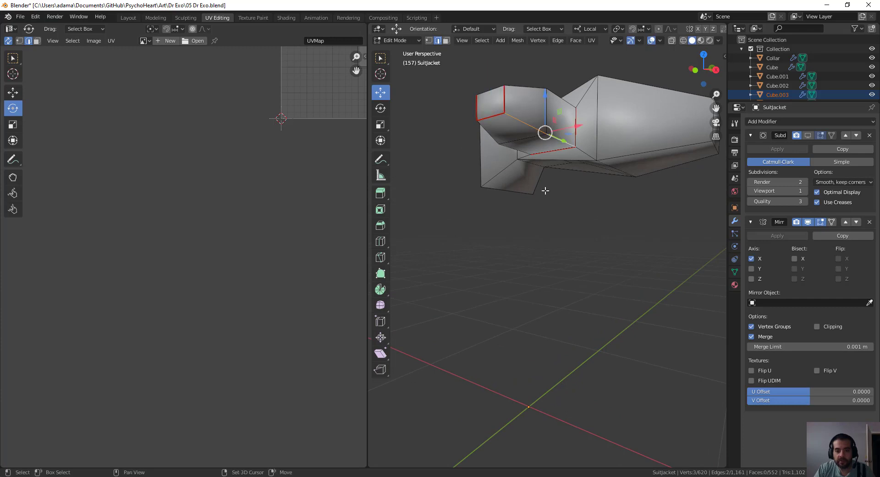
{"action": "right_click", "coordinate": [528, 218]}
{"action": "left_click", "coordinate": [518, 219]}
- Select the edge loop around the hand where the fingers begin and mark it as a seam
{"action": "mouse_move", "coordinate": [593, 202]}
{"action": "middle_mouse_down"}
{"action": "mouse_move", "coordinate": [627, 214]}
{"action": "mouse_move", "coordinate": [595, 213]}
{"action": "middle_mouse_up"}
{"action": "left_click", "coordinate": [572, 186], "text": "alt"}
{"action": "scroll", "coordinate": [614, 142], "scroll_direction": "down", "scroll_amount": 2}
{"action": "middle_click_drag", "start_coordinate": [615, 138], "coordinate": [550, 142]}
{"action": "left_click", "coordinate": [543, 141], "text": "alt"}
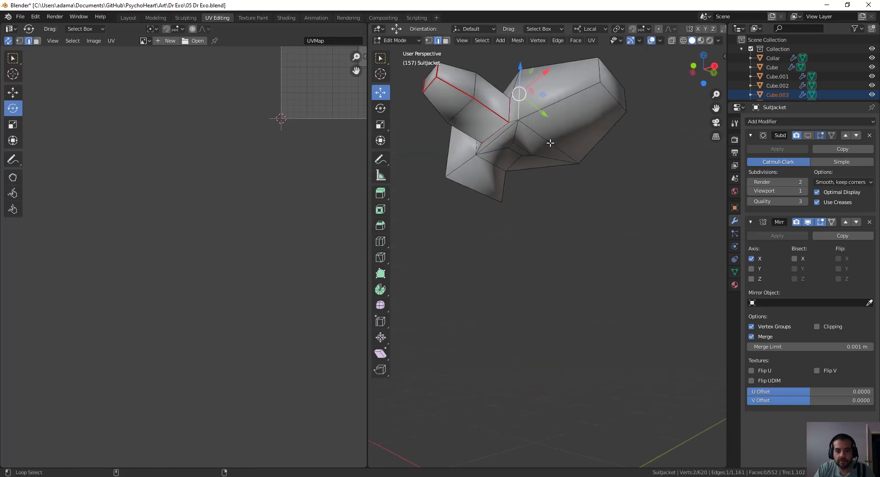
{"action": "middle_click_drag", "start_coordinate": [653, 160], "coordinate": [625, 116]}
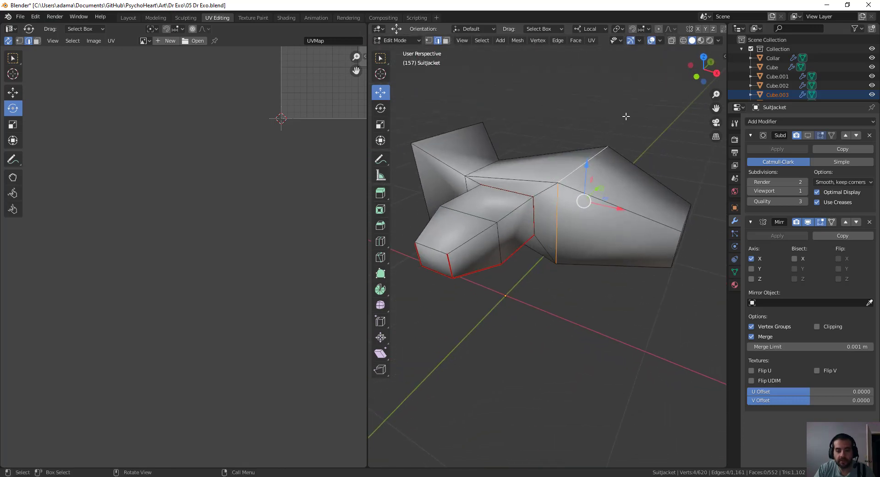
{"action": "right_click", "coordinate": [626, 117]}
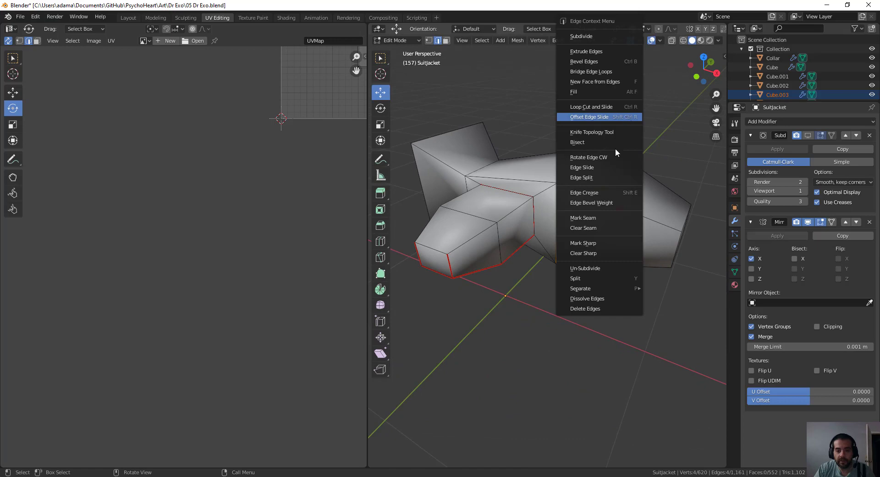
{"action": "left_click", "coordinate": [607, 219]}
- Mark seams along the side edge of the finger section and on three edges around its tip
{"action": "middle_click_drag", "start_coordinate": [607, 219], "coordinate": [571, 181]}
{"action": "left_click", "coordinate": [530, 152]}
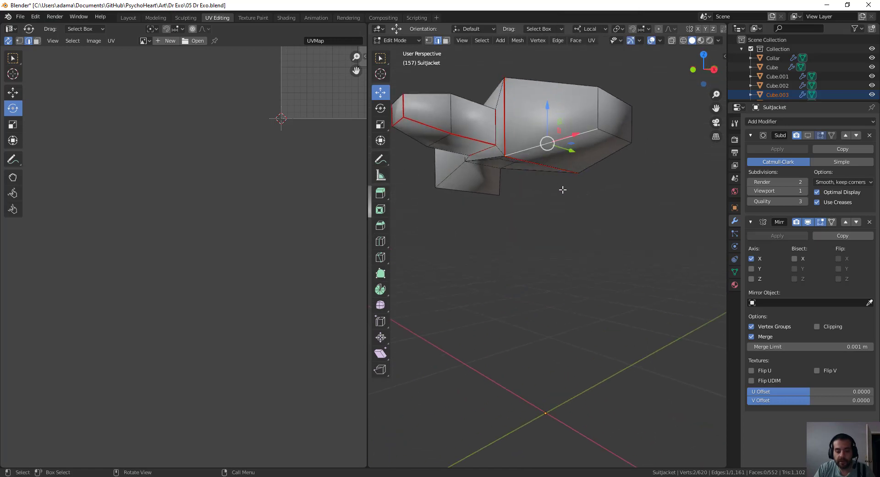
{"action": "middle_click_drag", "start_coordinate": [563, 196], "coordinate": [532, 196]}
{"action": "left_click", "coordinate": [487, 137]}
{"action": "left_click", "coordinate": [527, 164], "text": "shift"}
{"action": "left_click", "coordinate": [489, 174], "text": "shift"}
{"action": "middle_click_drag", "start_coordinate": [540, 159], "coordinate": [529, 257]}
{"action": "middle_click_drag", "start_coordinate": [590, 224], "coordinate": [547, 261]}
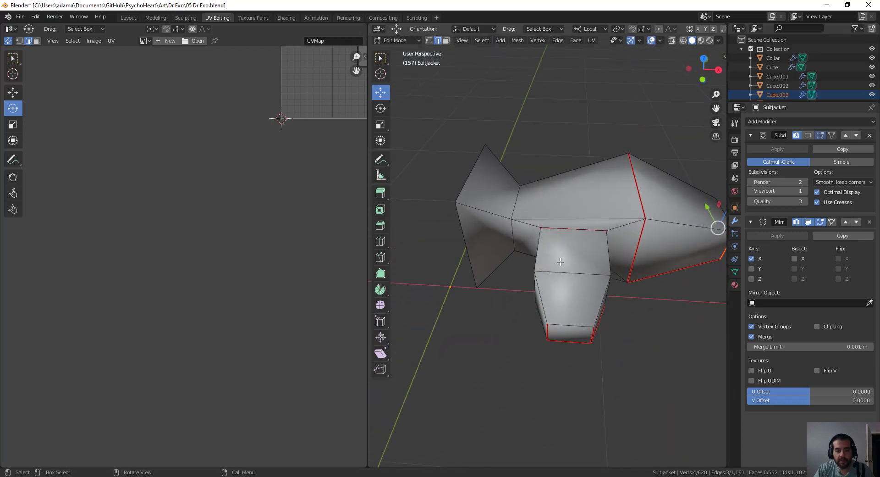
- Mark a seam along the palm's lower edges, from the finger seam to the open wrist end
{"action": "middle_click_drag", "start_coordinate": [560, 261], "coordinate": [569, 161]}
{"action": "left_click", "coordinate": [569, 160]}
{"action": "left_click", "coordinate": [512, 172], "text": "shift"}
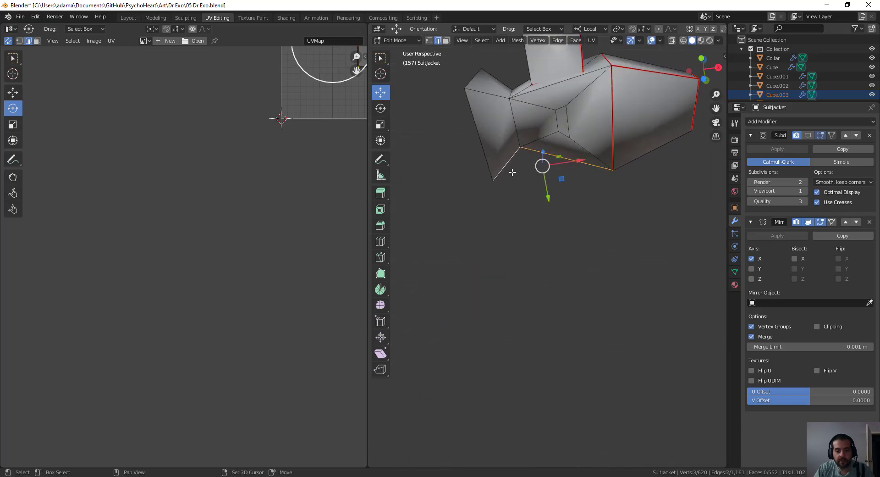
{"action": "key", "text": "shift+r"}
- Select the whole linked hand mesh, unwrap it along the seams and clear the selection
{"action": "middle_click_drag", "start_coordinate": [554, 246], "coordinate": [575, 200]}
{"action": "key", "text": "ctrl+l"}
{"action": "key", "text": "u"}
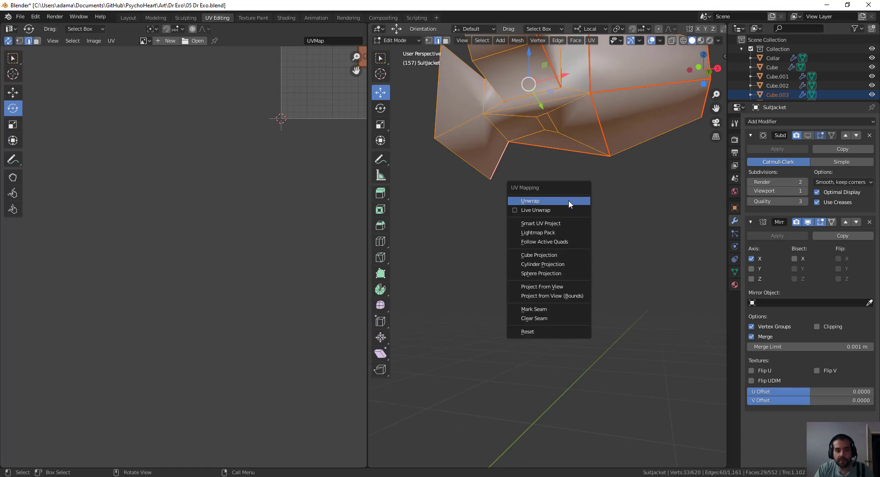
{"action": "left_click", "coordinate": [568, 200]}
{"action": "middle_click_drag", "start_coordinate": [324, 185], "coordinate": [287, 260]}
{"action": "key", "text": "alt+a"}
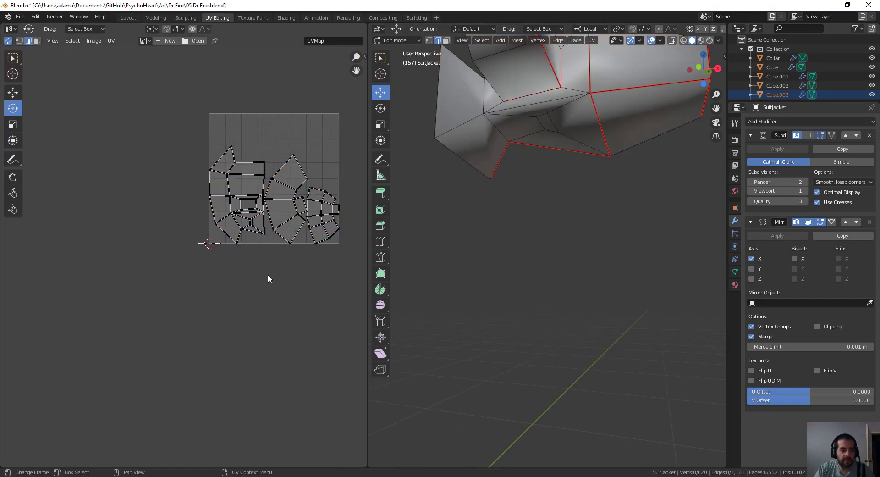
- Examine the small faces around the thumb base in the hand's UV layout, comparing them with the model
{"action": "middle_click_drag", "start_coordinate": [507, 193], "coordinate": [517, 242]}
{"action": "left_click_drag", "start_coordinate": [235, 192], "coordinate": [260, 231]}
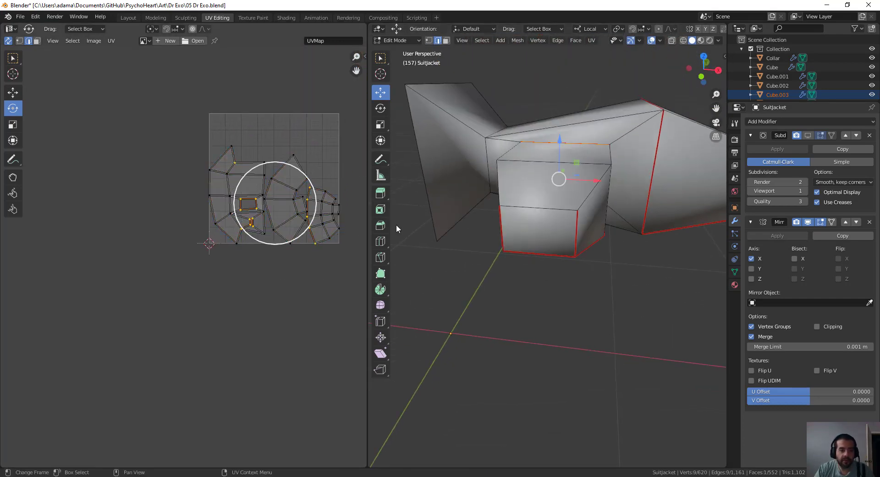
{"action": "middle_click_drag", "start_coordinate": [506, 183], "coordinate": [518, 234]}
{"action": "scroll", "coordinate": [251, 255], "scroll_direction": "up", "scroll_amount": 3}
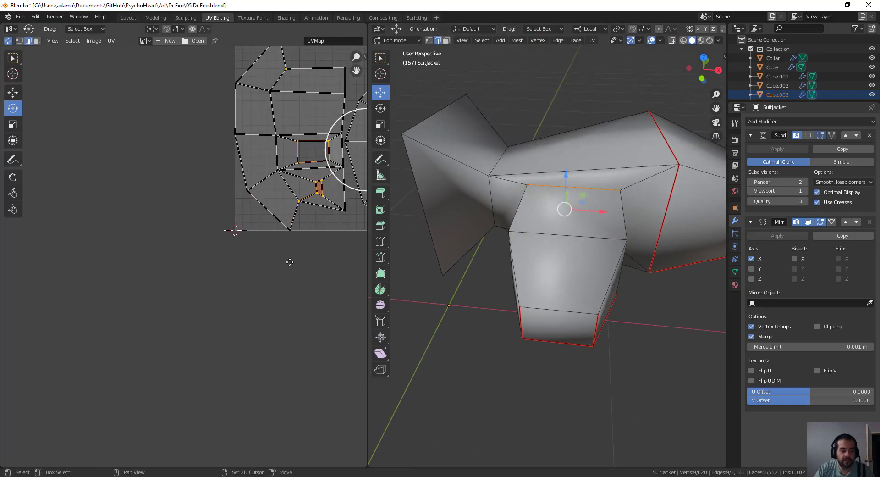
{"action": "scroll", "coordinate": [272, 288], "scroll_direction": "up", "scroll_amount": 2}
{"action": "left_click", "coordinate": [283, 179]}
{"action": "scroll", "coordinate": [283, 179], "scroll_direction": "up", "scroll_amount": 2}
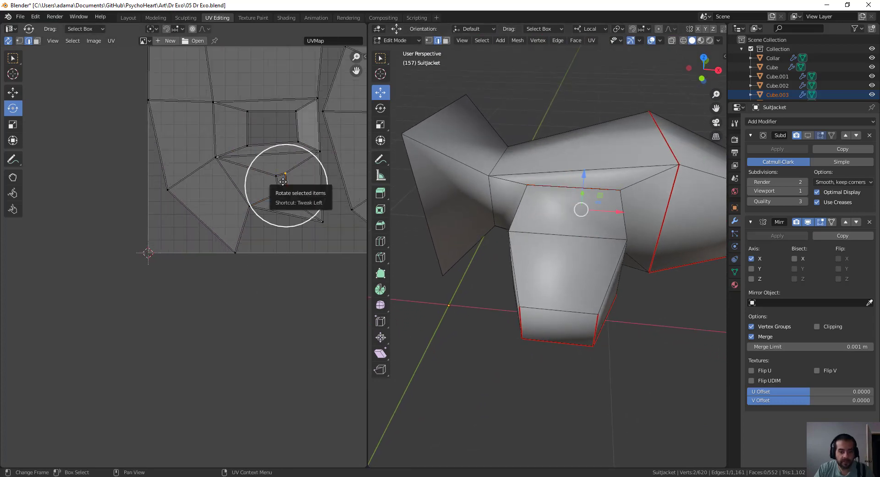
{"action": "middle_click_drag", "start_coordinate": [573, 211], "coordinate": [567, 150]}
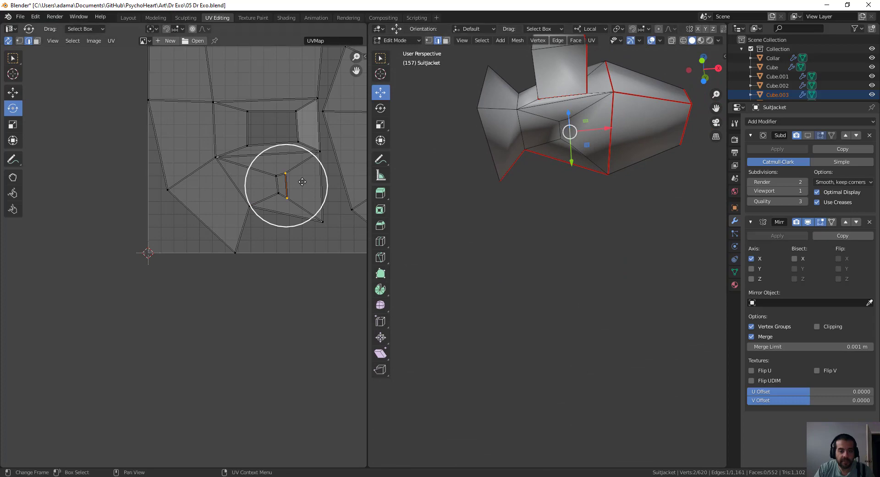
{"action": "middle_click_drag", "start_coordinate": [286, 107], "coordinate": [274, 215]}
{"action": "scroll", "coordinate": [225, 145], "scroll_direction": "down", "scroll_amount": 4}
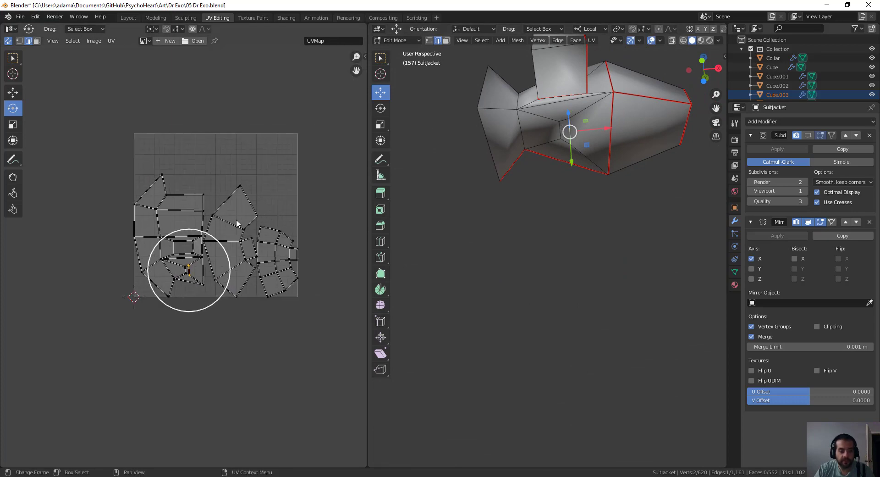
{"action": "key", "text": "alt+a"}
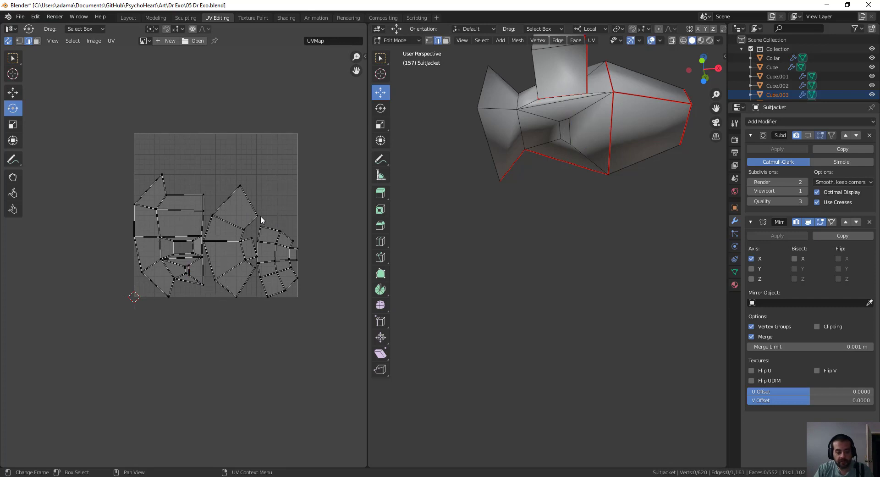
- Check in face mode which parts of the hand the finger and thumb UV islands correspond to
{"action": "key", "text": "3"}
{"action": "left_click", "coordinate": [260, 215]}
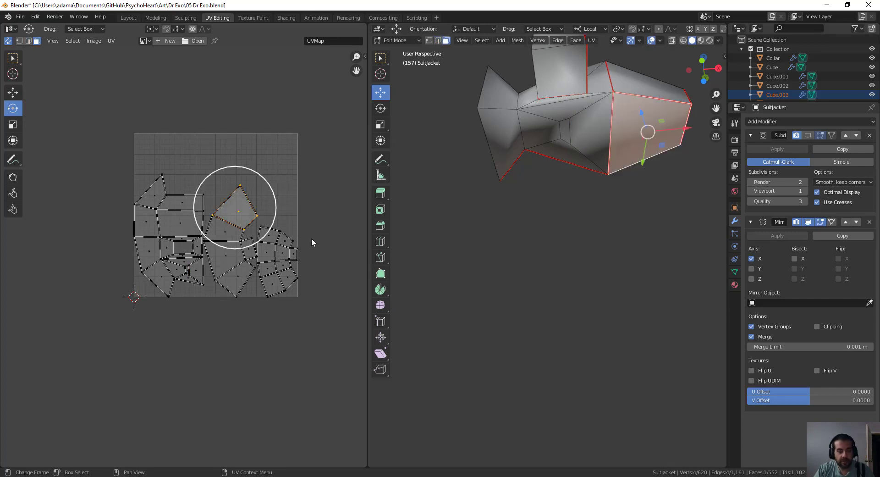
{"action": "left_click_drag", "start_coordinate": [316, 228], "coordinate": [266, 297]}
{"action": "scroll", "coordinate": [550, 191], "scroll_direction": "down", "scroll_amount": 3}
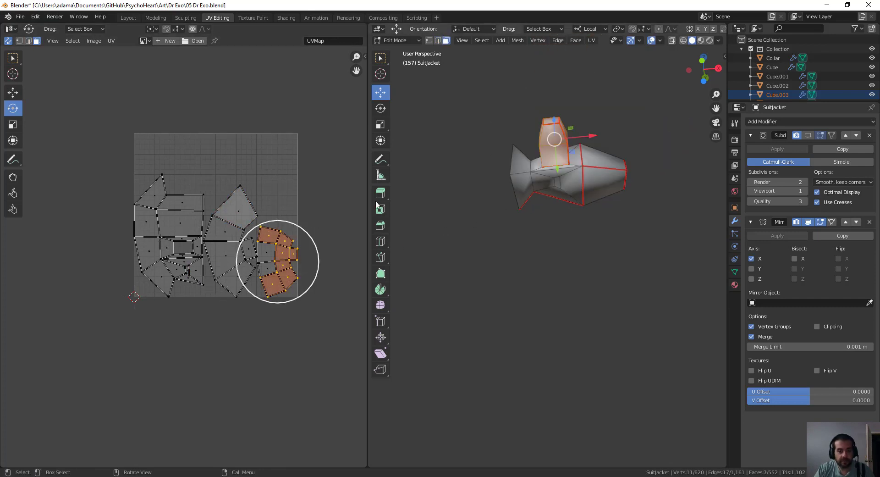
{"action": "left_click_drag", "start_coordinate": [106, 162], "coordinate": [338, 347]}
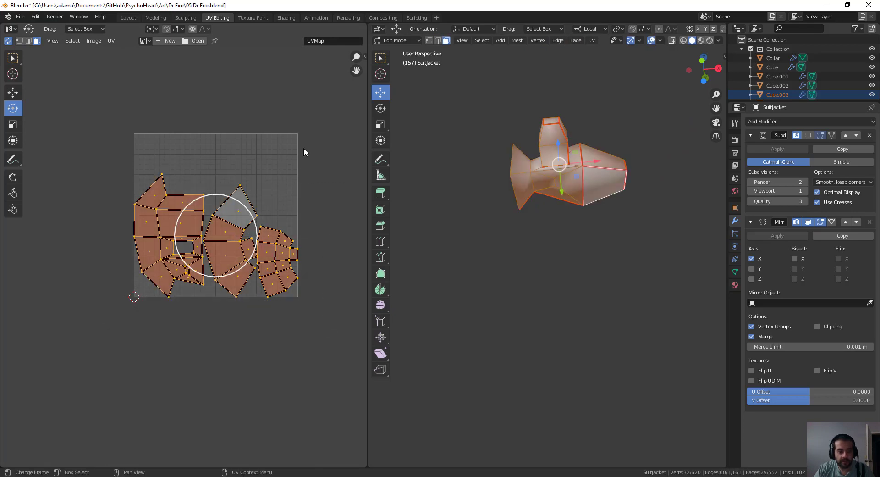
- Clear the selection and select the hand's three UV islands as linked pieces
{"action": "key", "text": "alt+a"}
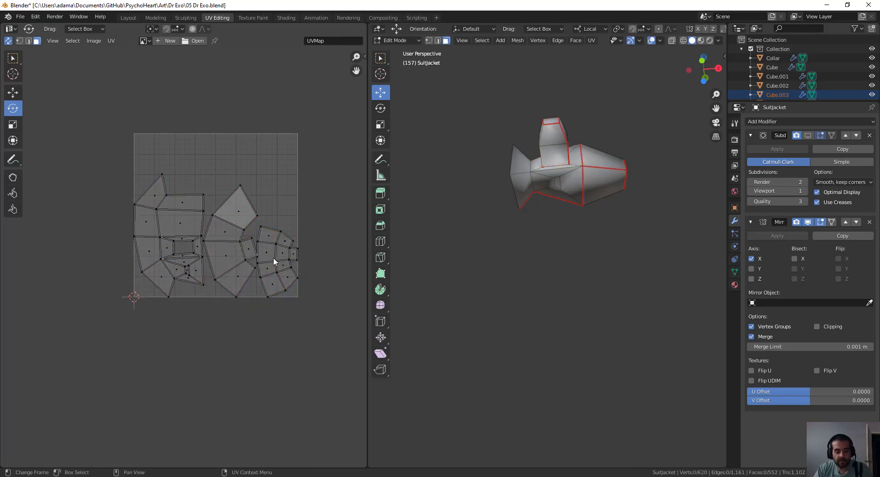
{"action": "key", "text": "l"}
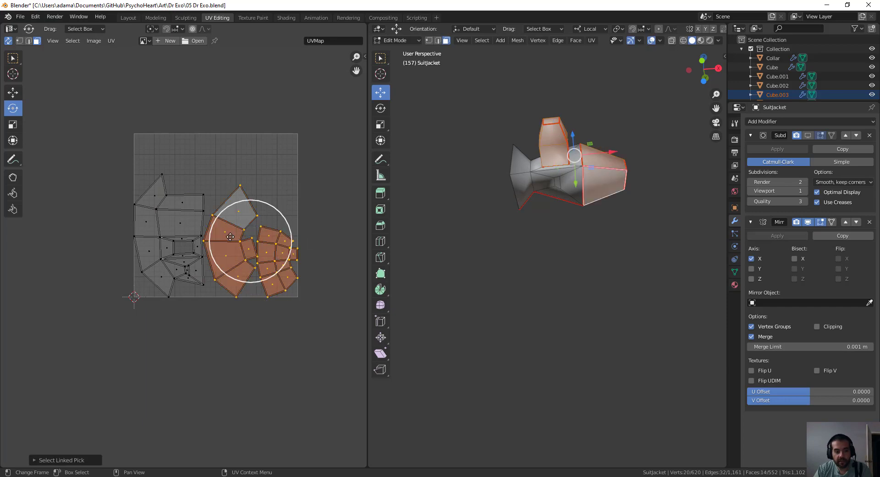
{"action": "key", "text": "l"}
{"action": "key", "text": "r"}
{"action": "left_click", "coordinate": [111, 263]}
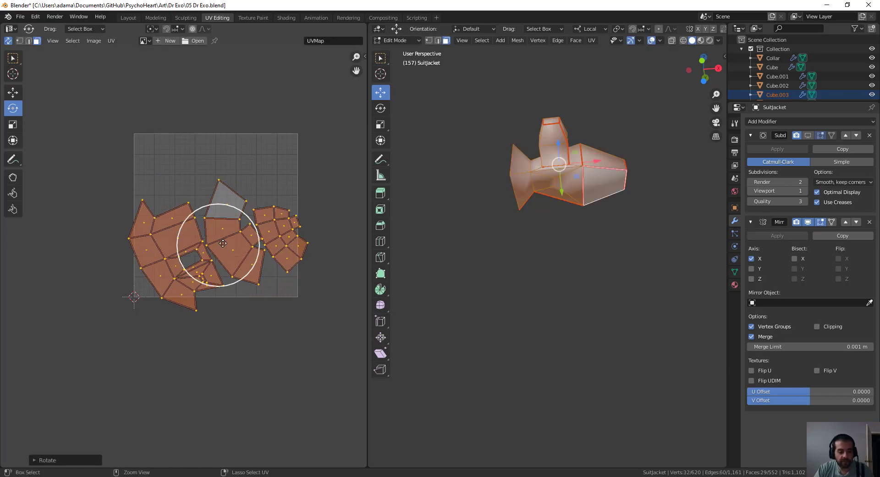
{"action": "key", "text": "ctrl+z"}
- Move the hand islands out past the UV square's lower corner at the origin and scale them down
{"action": "key", "text": "g"}
{"action": "left_click", "coordinate": [79, 309]}
{"action": "scroll", "coordinate": [192, 269], "scroll_direction": "down", "scroll_amount": 3}
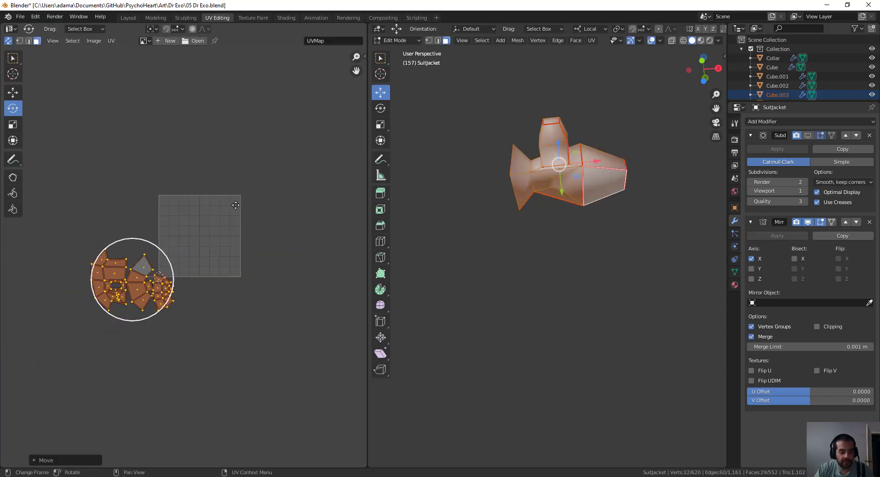
{"action": "key", "text": "s"}
{"action": "left_click", "coordinate": [167, 241]}
- Reveal all the hidden parts of the model and clear the selection
{"action": "key", "text": "alt+h"}
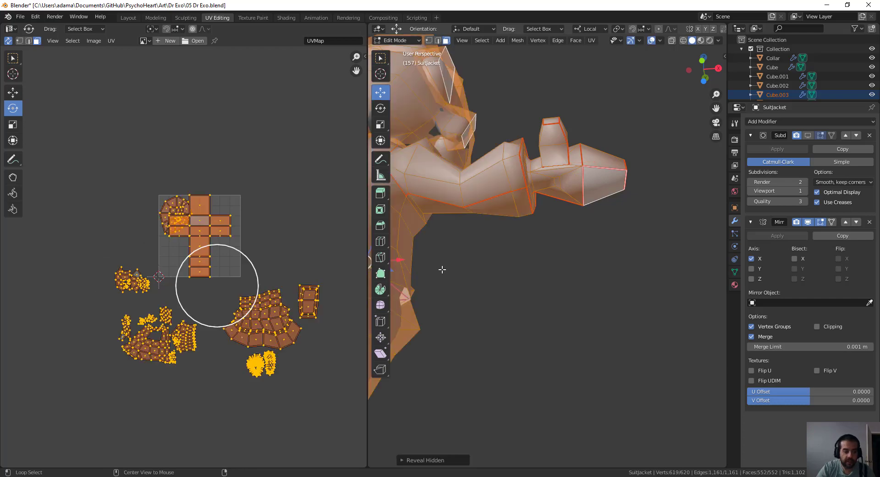
{"action": "scroll", "coordinate": [435, 264], "scroll_direction": "up", "scroll_amount": 2}
{"action": "scroll", "coordinate": [116, 321], "scroll_direction": "up", "scroll_amount": 2}
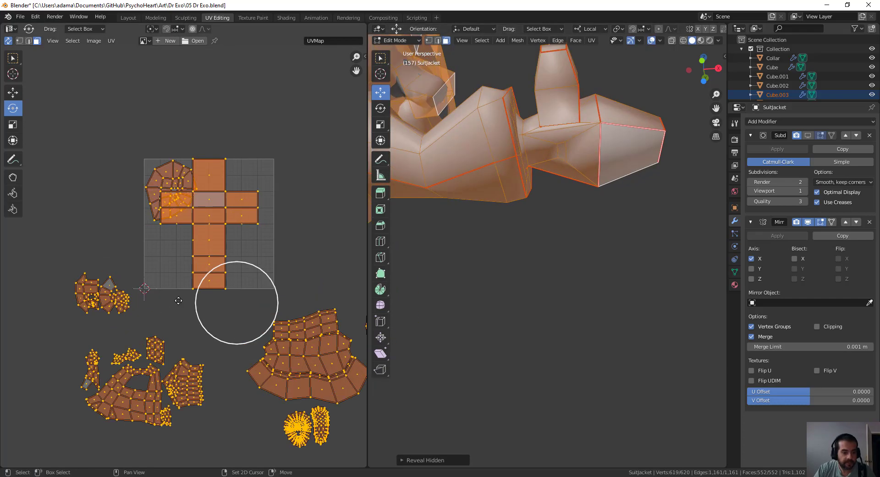
{"action": "key", "text": "alt+a"}
- Select the hand islands and move them along X to the UV square's opposite lower corner, above the trousers island
{"action": "left_click_drag", "start_coordinate": [89, 223], "coordinate": [176, 293]}
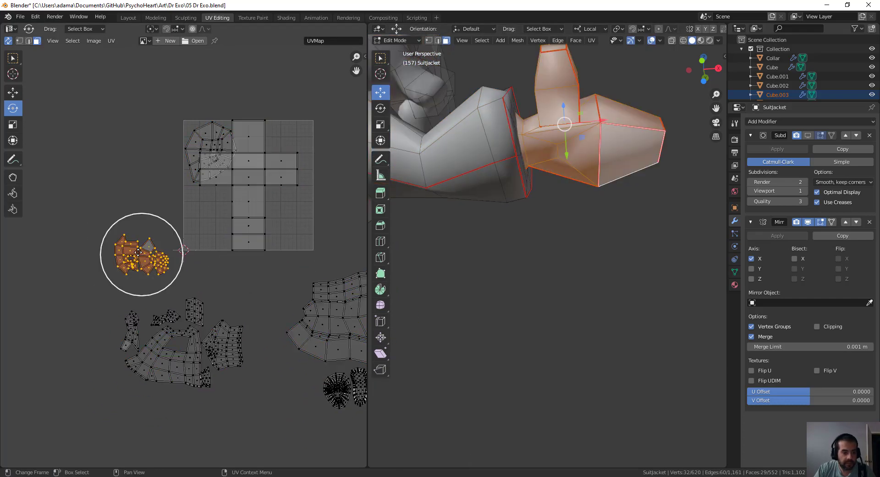
{"action": "left_click_drag", "start_coordinate": [138, 260], "coordinate": [138, 260]}
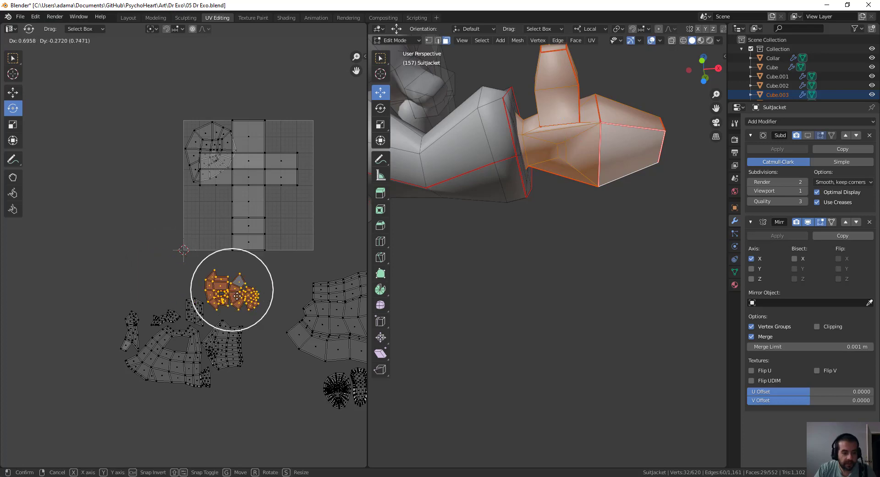
{"action": "key", "text": "x"}
{"action": "left_click", "coordinate": [312, 307]}
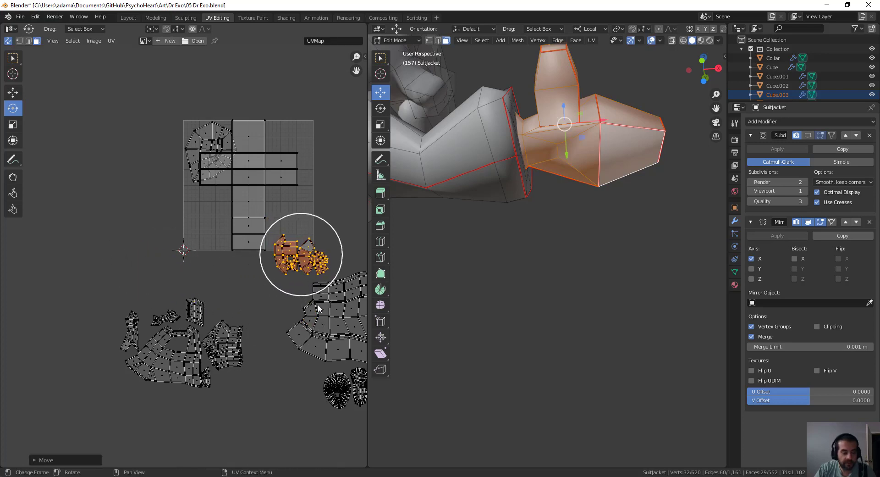
- Move the hand islands away from the UV square, closer above the trousers island
{"action": "middle_click_drag", "start_coordinate": [312, 307], "coordinate": [204, 303]}
{"action": "key", "text": "g"}
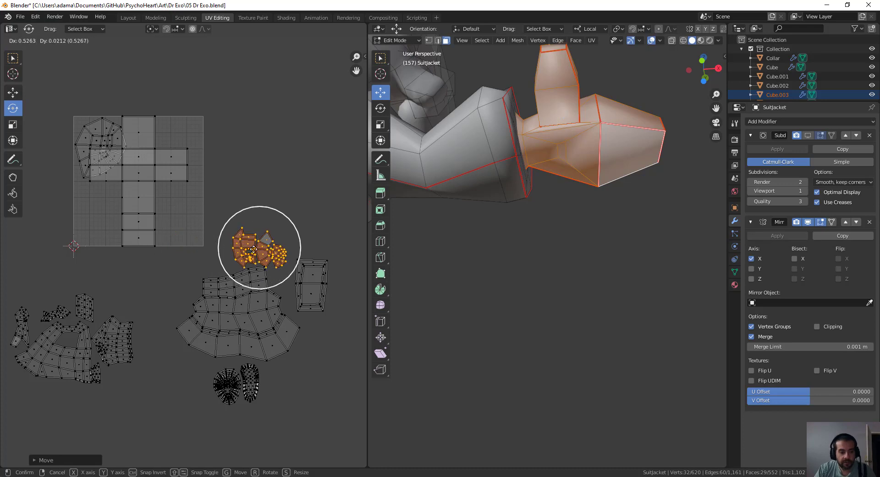
{"action": "left_click", "coordinate": [231, 247]}
- Add the whole linked head mesh to the hand selection and unwrap both together
{"action": "scroll", "coordinate": [532, 183], "scroll_direction": "down", "scroll_amount": 4}
{"action": "middle_click_drag", "start_coordinate": [532, 183], "coordinate": [506, 261]}
{"action": "middle_click_drag", "start_coordinate": [507, 261], "coordinate": [568, 284], "text": "shift"}
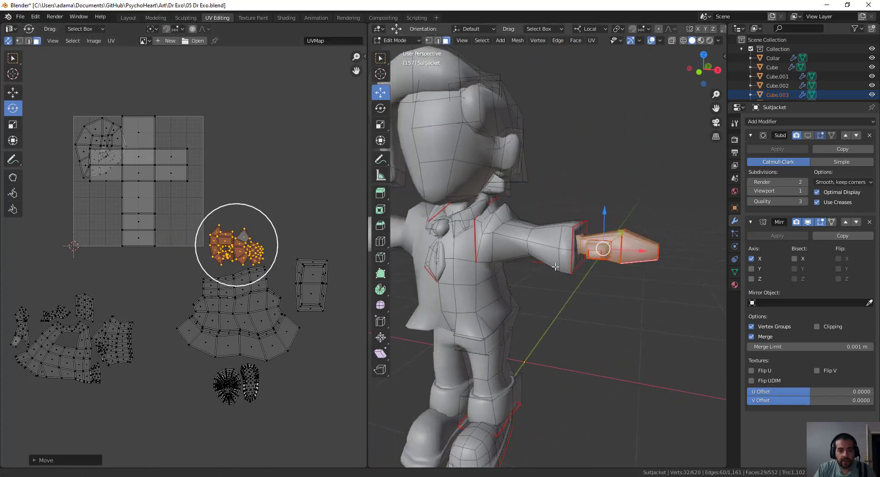
{"action": "scroll", "coordinate": [471, 163], "scroll_direction": "up", "scroll_amount": 3}
{"action": "middle_click_drag", "start_coordinate": [471, 164], "coordinate": [506, 212], "text": "shift"}
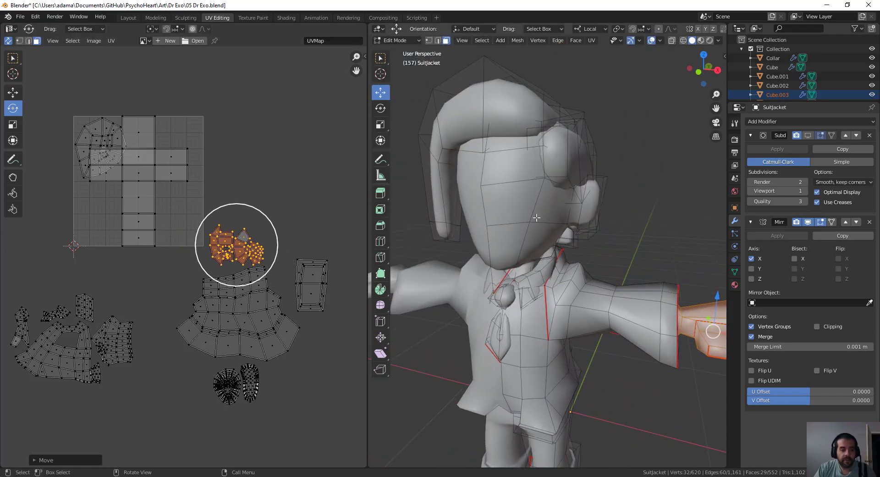
{"action": "key", "text": "l"}
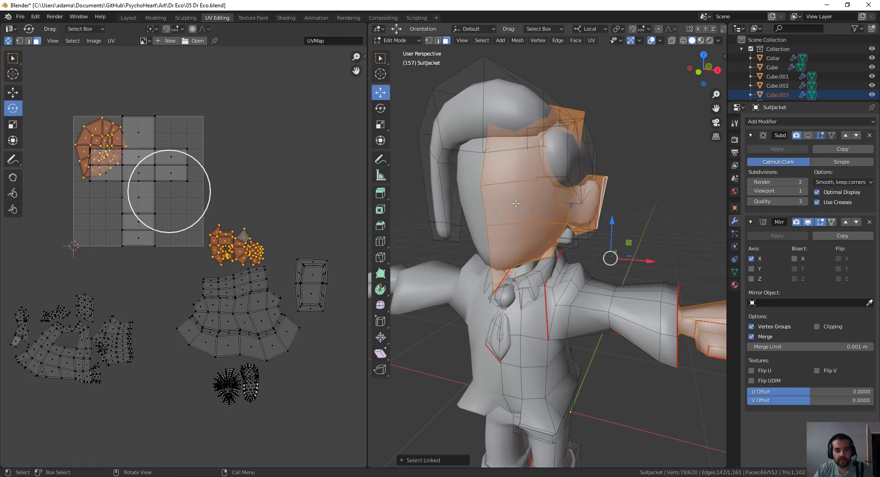
{"action": "key", "text": "u"}
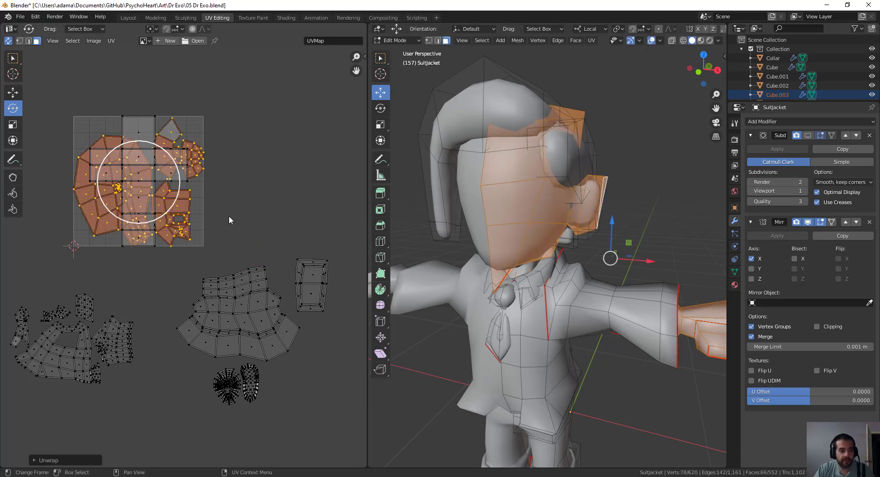
- Clear the selection, select the two stray faces at the lower end of the head's UV island and delete them
{"action": "scroll", "coordinate": [229, 215], "scroll_direction": "up", "scroll_amount": 3}
{"action": "middle_click_drag", "start_coordinate": [93, 178], "coordinate": [204, 275]}
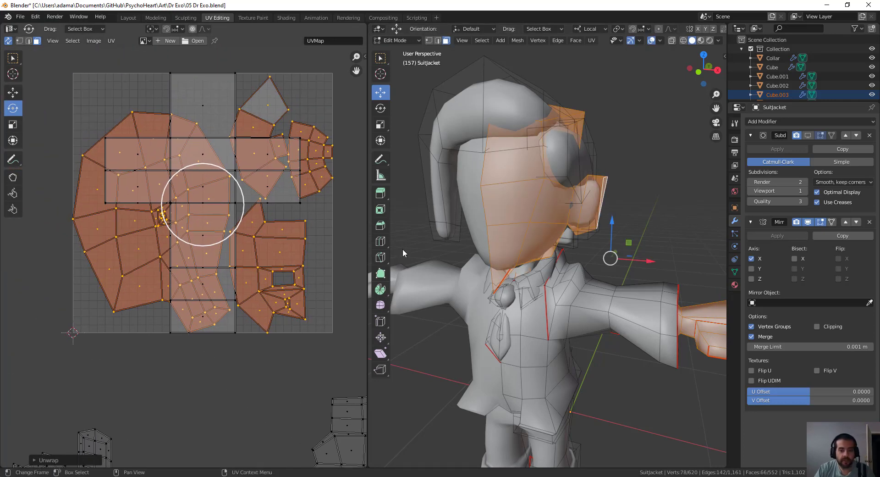
{"action": "middle_click_drag", "start_coordinate": [403, 253], "coordinate": [449, 257]}
{"action": "scroll", "coordinate": [224, 347], "scroll_direction": "up", "scroll_amount": 1}
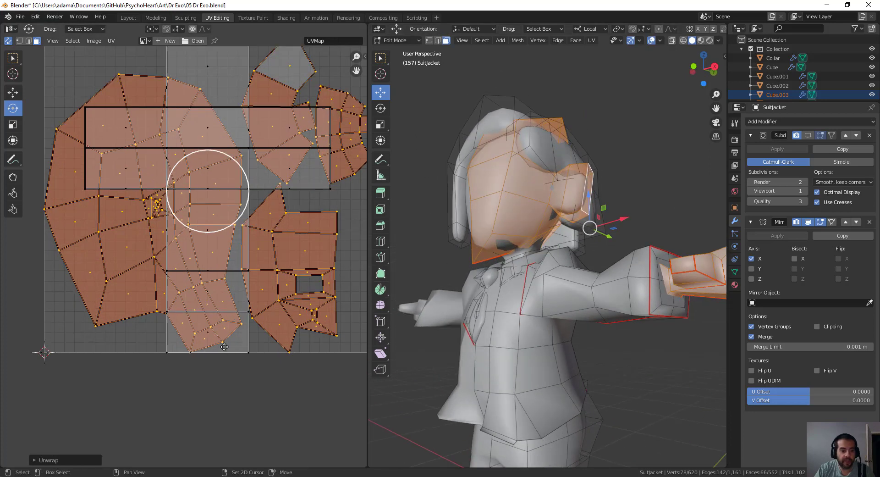
{"action": "middle_click_drag", "start_coordinate": [224, 346], "coordinate": [235, 310], "text": "shift"}
{"action": "middle_click_drag", "start_coordinate": [412, 284], "coordinate": [433, 264]}
{"action": "key", "text": "alt+a"}
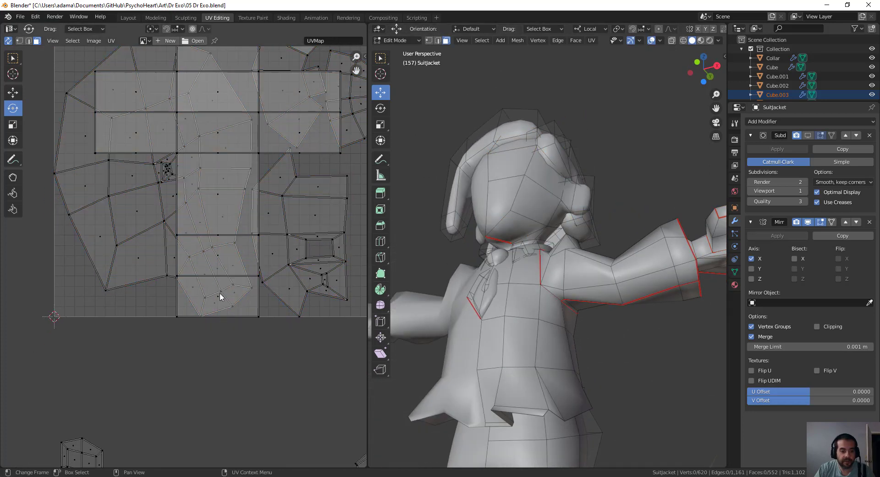
{"action": "left_click", "coordinate": [220, 296]}
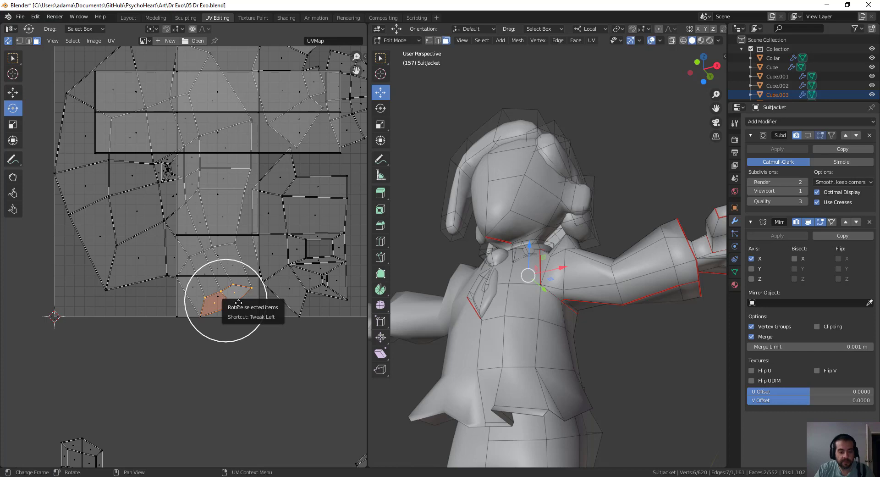
{"action": "key", "text": "x"}
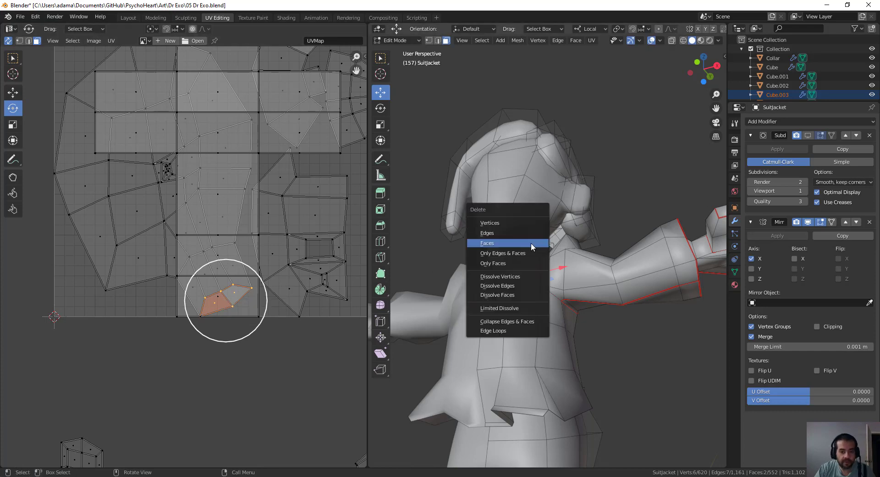
{"action": "left_click", "coordinate": [503, 240]}
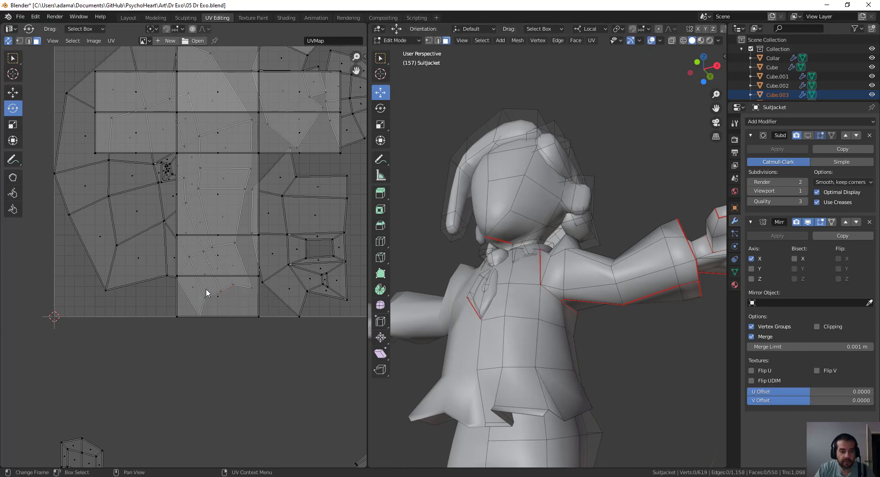
- Try to move one linked hand island down below the UV square, and undo the move
{"action": "scroll", "coordinate": [206, 295], "scroll_direction": "down", "scroll_amount": 2}
{"action": "middle_click_drag", "start_coordinate": [236, 303], "coordinate": [221, 317]}
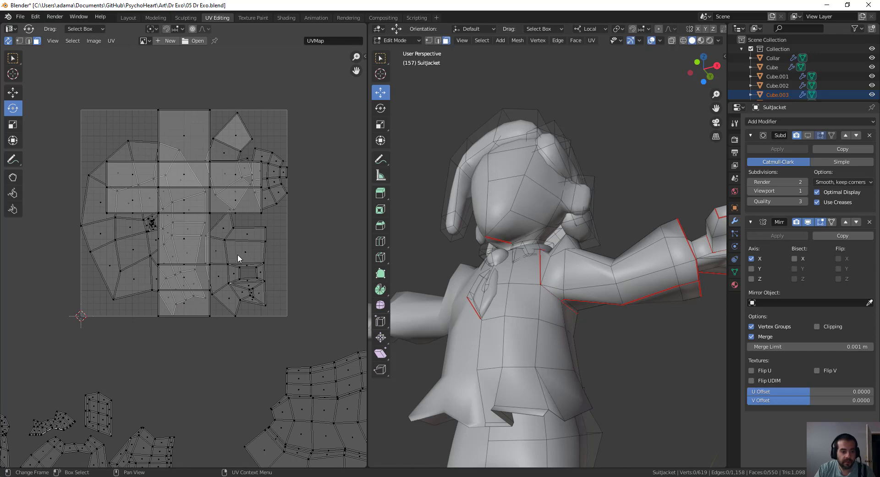
{"action": "key", "text": "l"}
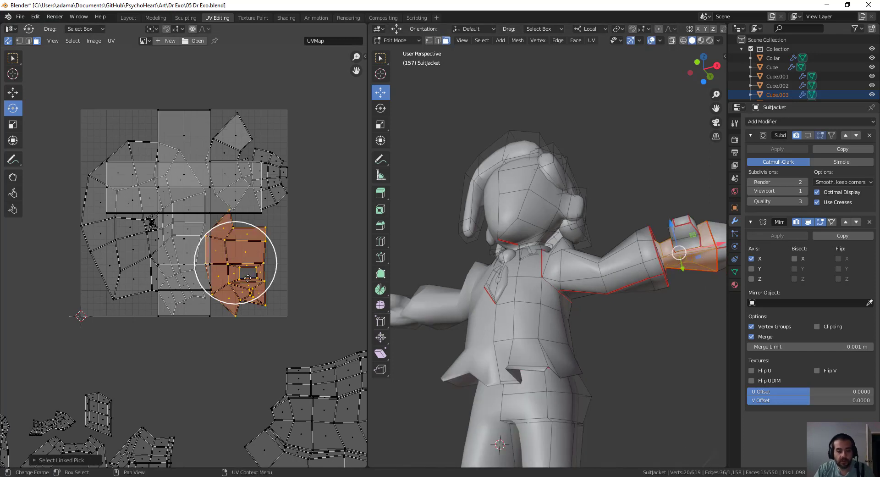
{"action": "middle_click_drag", "start_coordinate": [251, 281], "coordinate": [324, 160]}
{"action": "scroll", "coordinate": [403, 193], "scroll_direction": "down", "scroll_amount": 2}
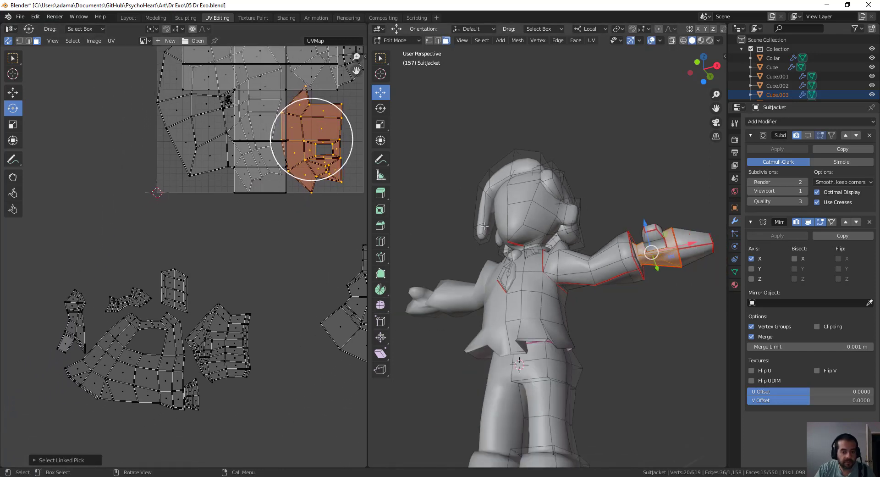
{"action": "middle_click_drag", "start_coordinate": [404, 192], "coordinate": [403, 216]}
{"action": "key", "text": "g"}
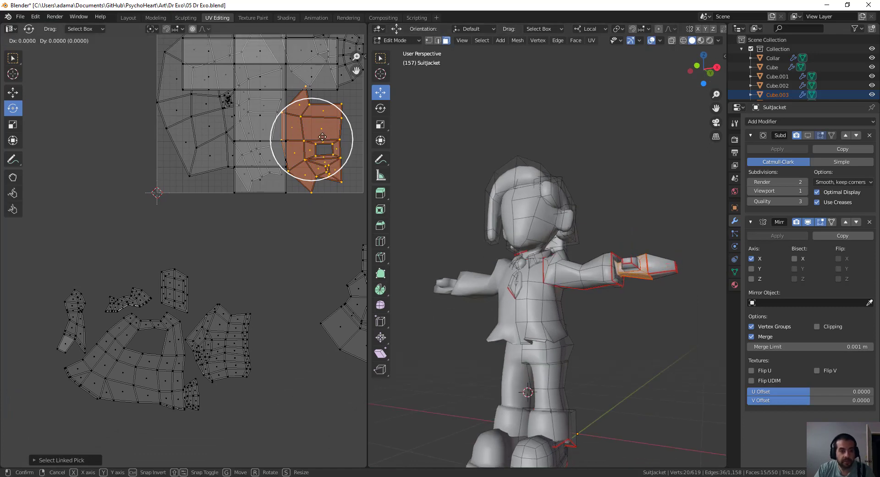
{"action": "left_click", "coordinate": [281, 240]}
{"action": "scroll", "coordinate": [289, 239], "scroll_direction": "down", "scroll_amount": 1}
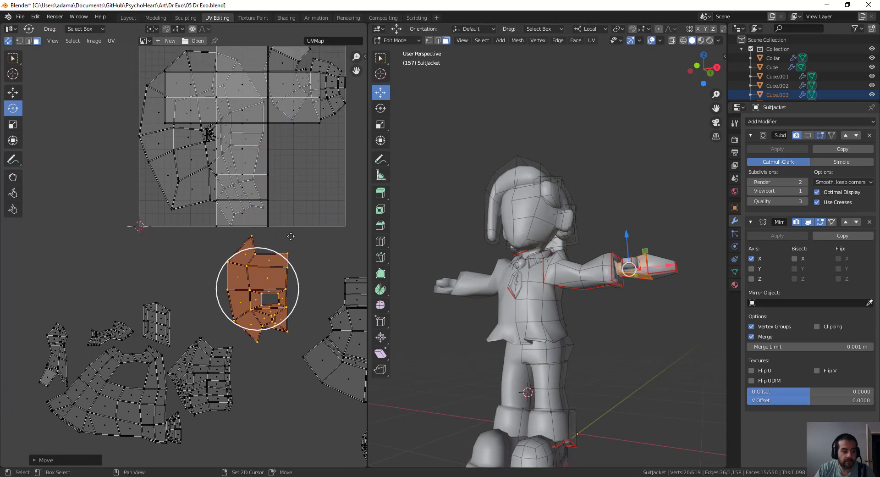
{"action": "scroll", "coordinate": [292, 267], "scroll_direction": "down", "scroll_amount": 1}
{"action": "middle_click_drag", "start_coordinate": [292, 266], "coordinate": [259, 251]}
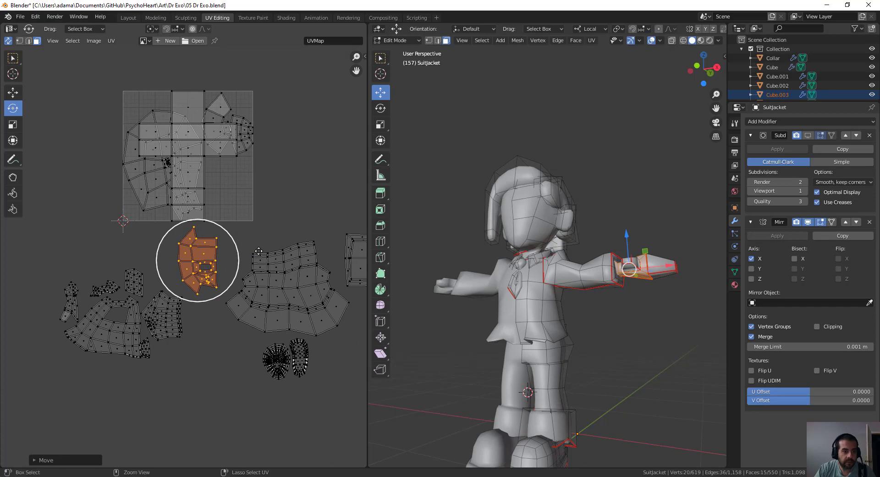
{"action": "key", "text": "ctrl+z"}
- Select all linked parts of the hand on the model and move their UV islands outside the UV square
{"action": "middle_click_drag", "start_coordinate": [524, 258], "coordinate": [511, 278]}
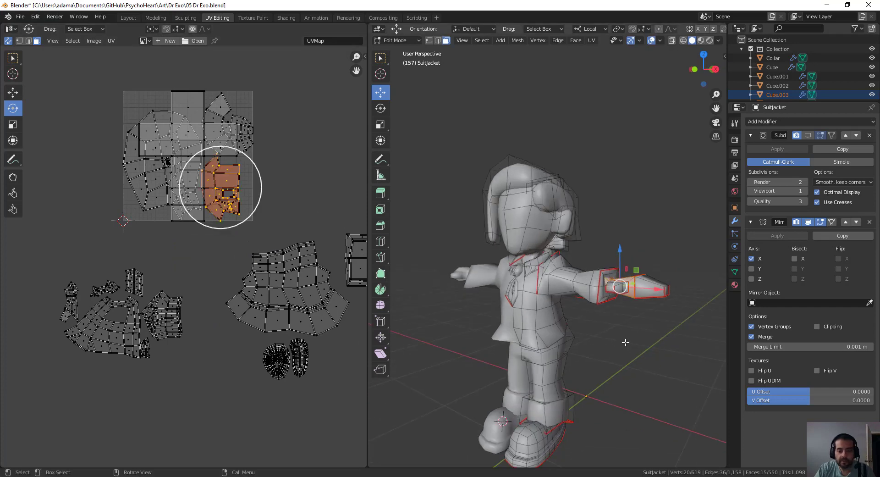
{"action": "left_click", "coordinate": [625, 341]}
{"action": "key", "text": "l"}
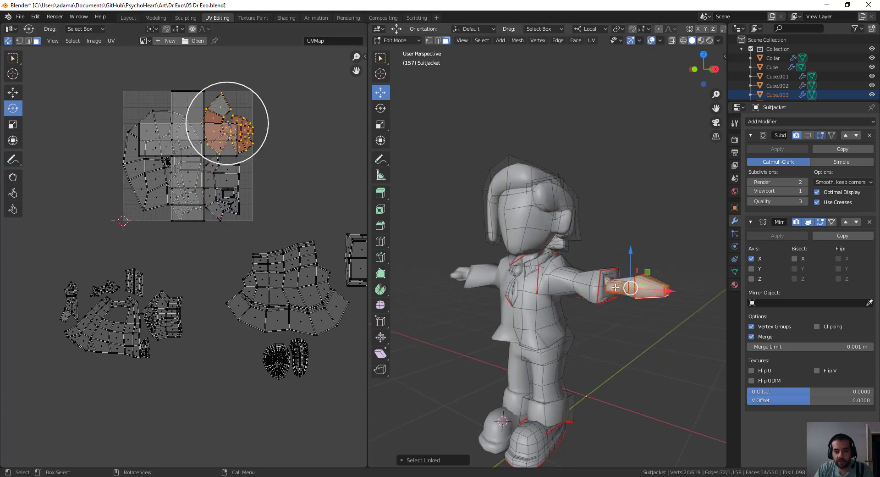
{"action": "middle_click_drag", "start_coordinate": [616, 287], "coordinate": [562, 210]}
{"action": "key", "text": "l"}
{"action": "middle_click_drag", "start_coordinate": [259, 208], "coordinate": [273, 215]}
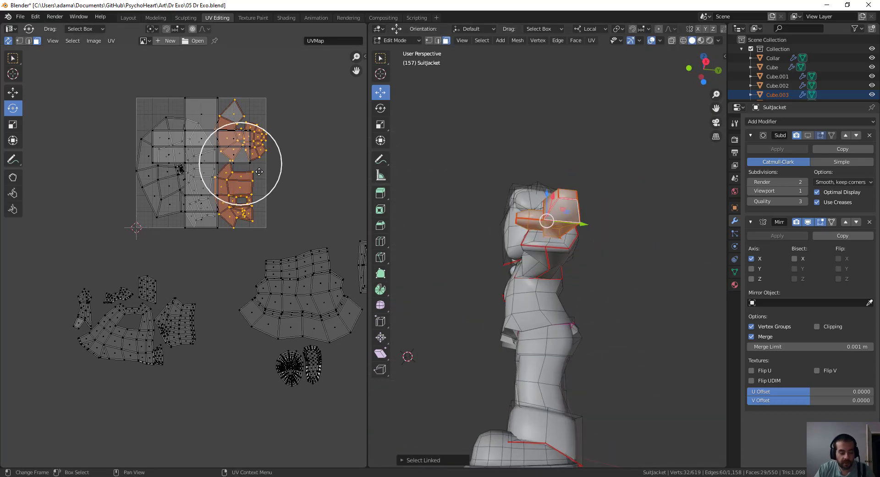
{"action": "key", "text": "g"}
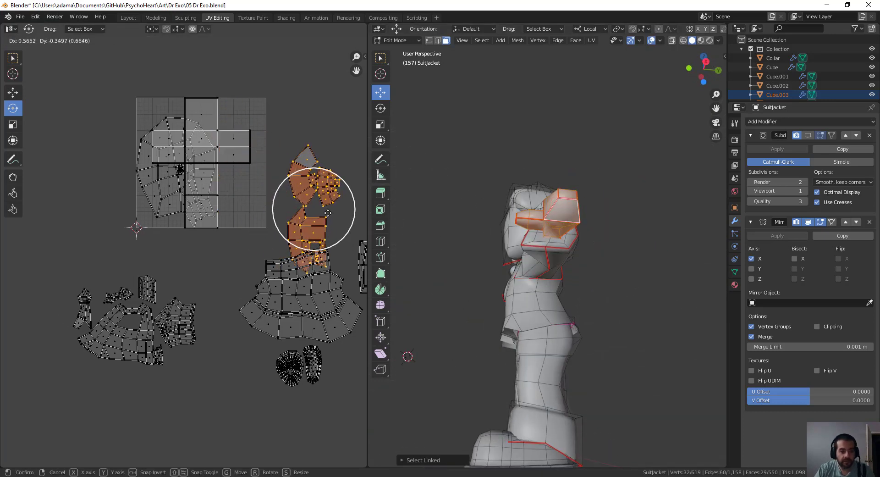
{"action": "left_click", "coordinate": [331, 215]}
- Hide the selected hand parts and reveal them again
{"action": "middle_click_drag", "start_coordinate": [337, 258], "coordinate": [286, 208]}
{"action": "key", "text": "h"}
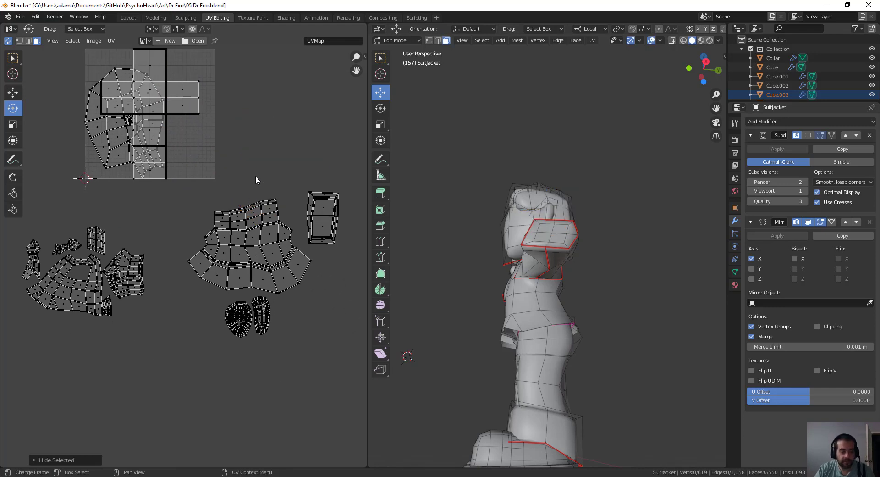
{"action": "key", "text": "alt+h"}
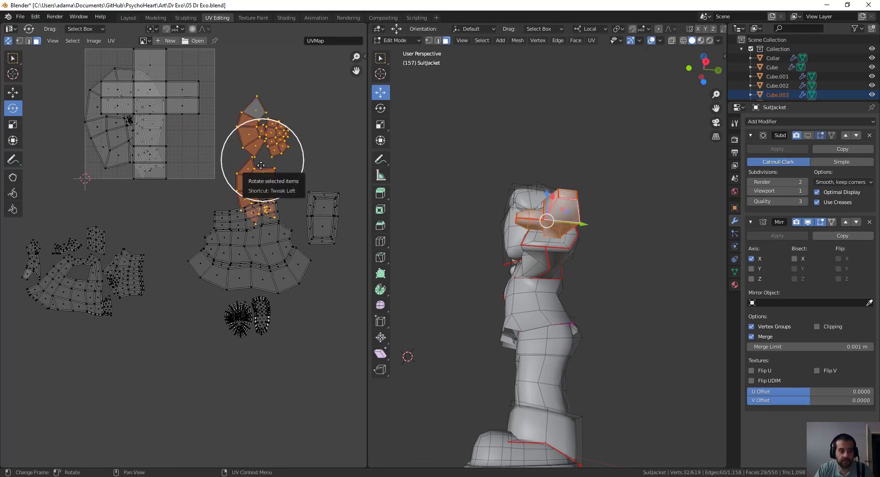
- Rotate the hand islands flat, scale them down and place them just above the trousers island
{"action": "key", "text": "g"}
{"action": "left_click", "coordinate": [286, 159]}
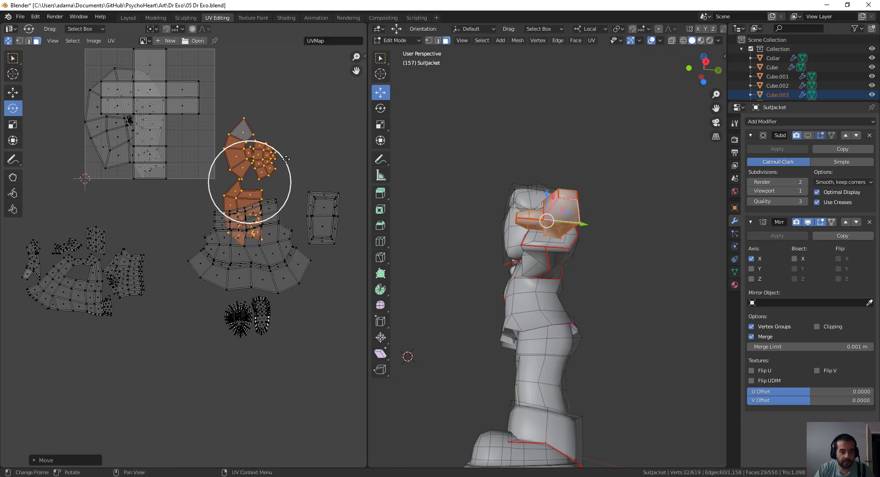
{"action": "key", "text": "r"}
{"action": "left_click", "coordinate": [337, 151]}
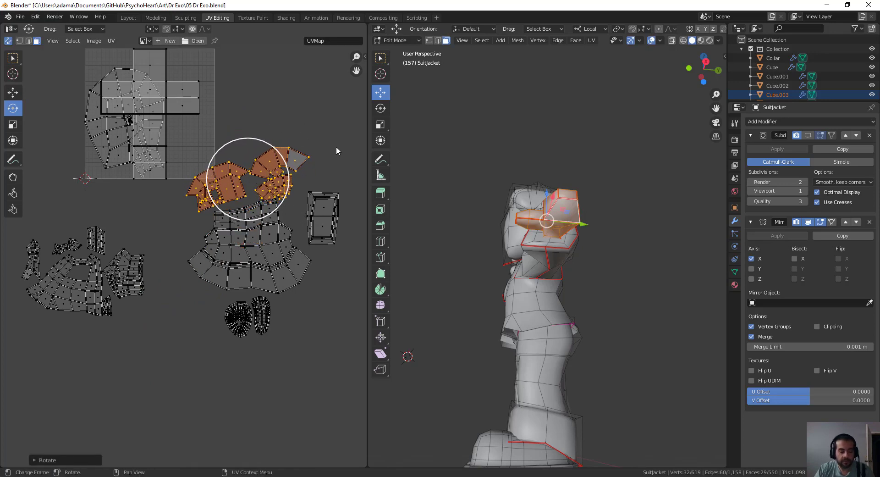
{"action": "key", "text": "s"}
{"action": "left_click", "coordinate": [263, 173]}
{"action": "key", "text": "r"}
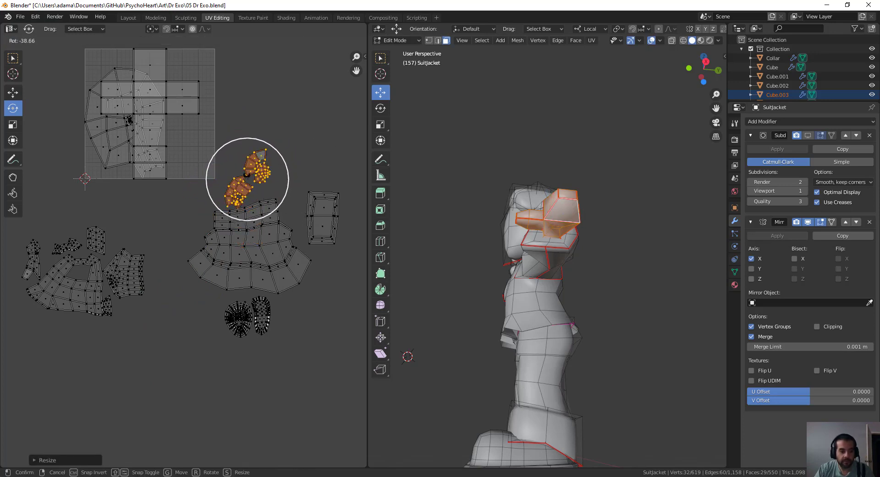
{"action": "left_click", "coordinate": [265, 189]}
{"action": "key", "text": "g"}
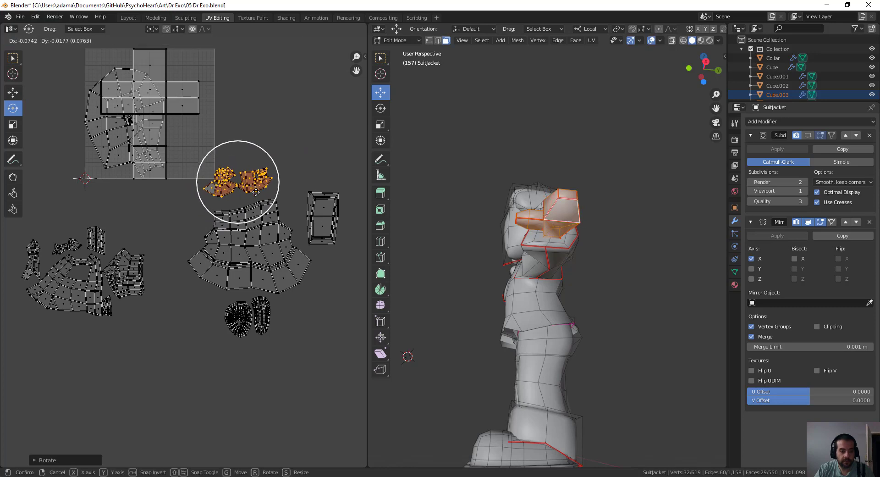
{"action": "left_click", "coordinate": [257, 200]}
- Try unwrapping the linked head mesh with the hand still selected, and undo the unwrap
{"action": "middle_click_drag", "start_coordinate": [136, 198], "coordinate": [134, 230]}
{"action": "middle_click_drag", "start_coordinate": [476, 247], "coordinate": [526, 232]}
{"action": "key", "text": "l"}
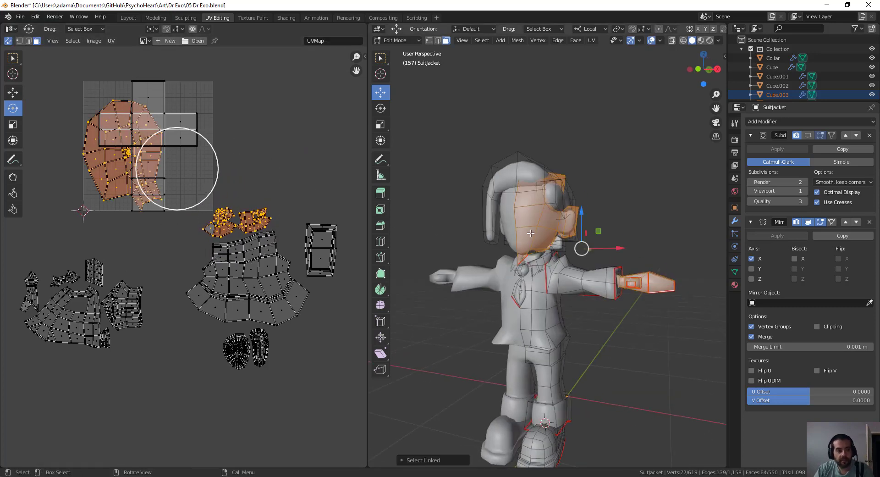
{"action": "key", "text": "u"}
{"action": "left_click", "coordinate": [229, 150]}
{"action": "key", "text": "ctrl+z"}
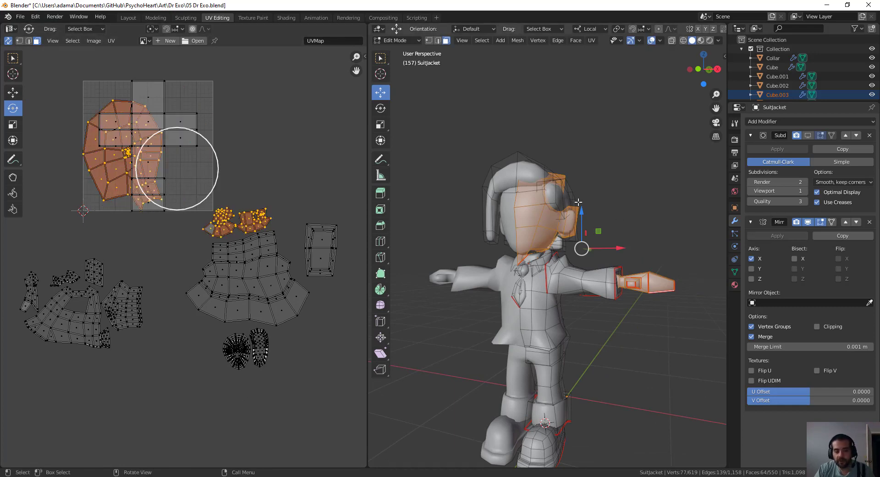
- Unwrap only the linked head mesh and rotate its UV island so the neck points down
{"action": "key", "text": "alt+a"}
{"action": "key", "text": "l"}
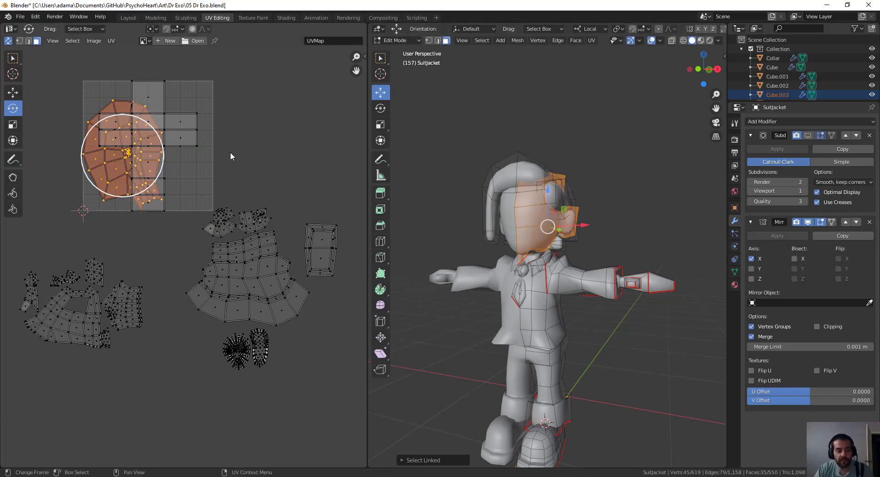
{"action": "key", "text": "u"}
{"action": "key", "text": "r"}
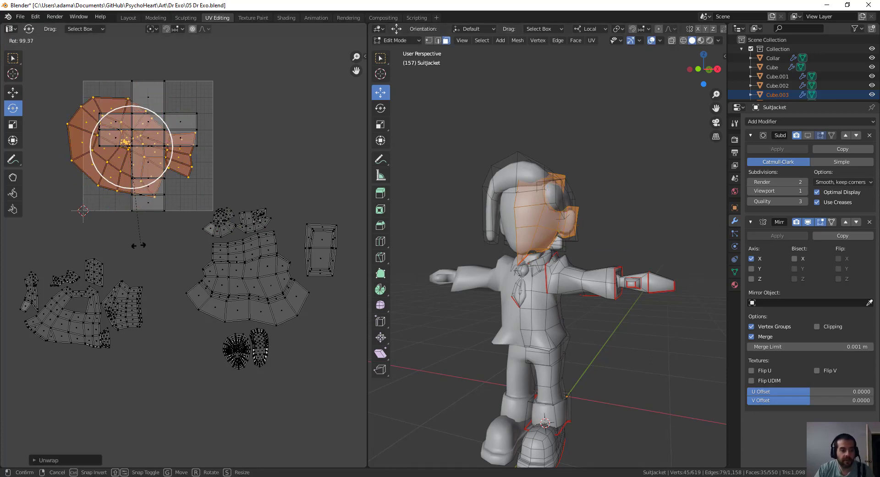
{"action": "left_click", "coordinate": [30, 192]}
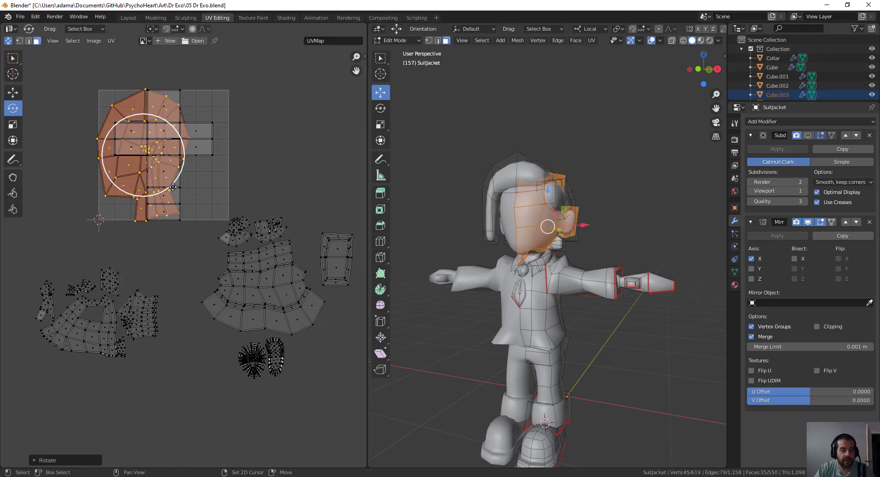
- Isolate the head by inverting the selection and hiding all other parts of the model
{"action": "scroll", "coordinate": [215, 168], "scroll_direction": "up", "scroll_amount": 5}
{"action": "scroll", "coordinate": [550, 190], "scroll_direction": "up", "scroll_amount": 8}
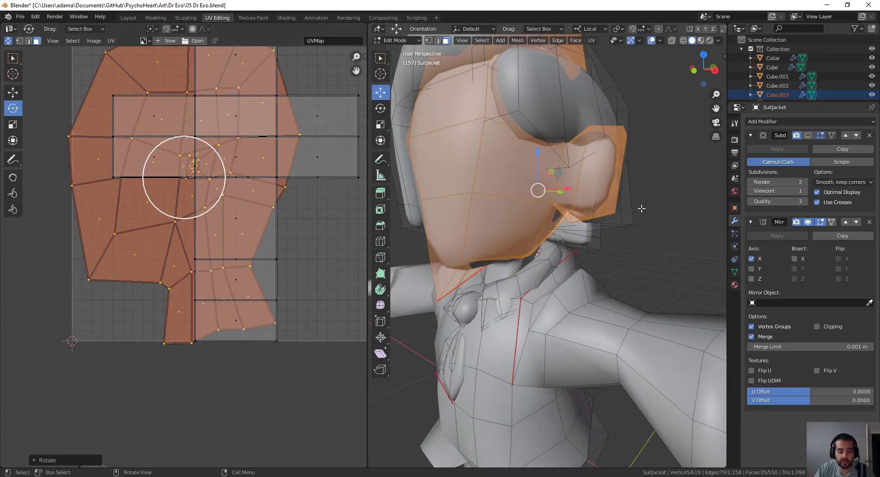
{"action": "key", "text": "ctrl+i"}
{"action": "key", "text": "h"}
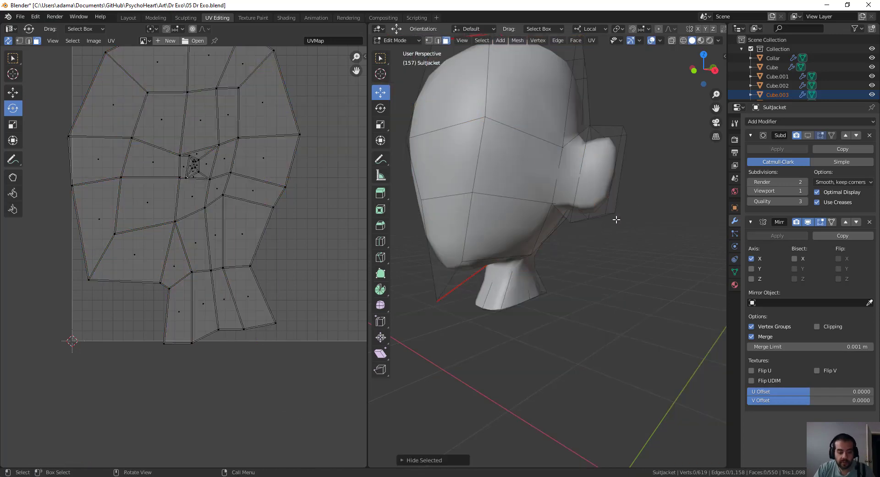
- Try to select the edge loop where the ear joins the head in edge select mode
{"action": "middle_click_drag", "start_coordinate": [616, 219], "coordinate": [556, 235]}
{"action": "key", "text": "2"}
{"action": "left_click", "coordinate": [563, 169]}
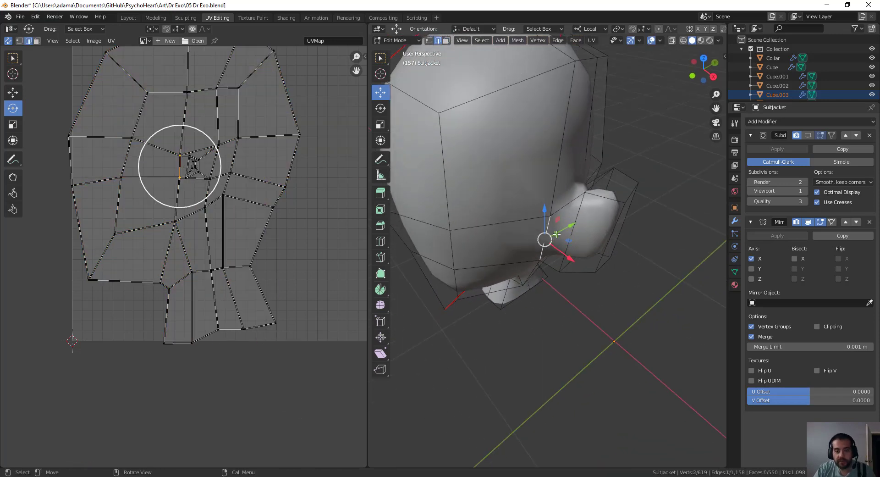
{"action": "left_click", "coordinate": [569, 197], "text": "alt+shift"}
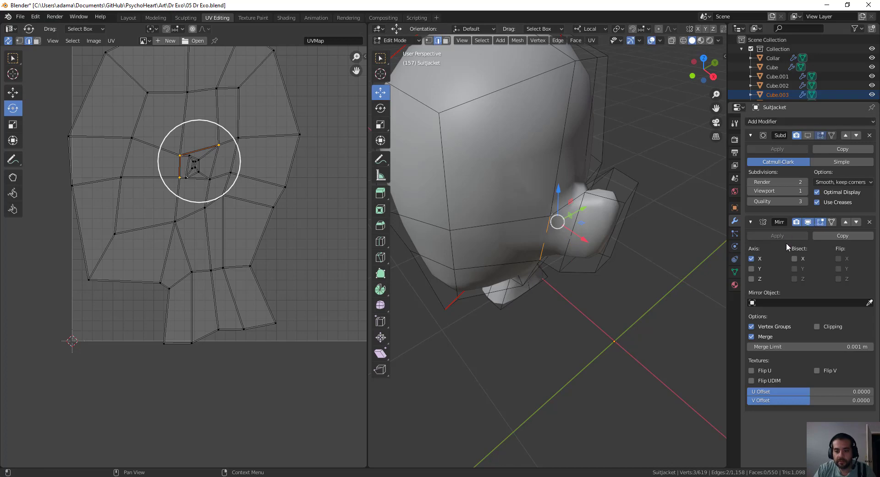
{"action": "middle_click_drag", "start_coordinate": [595, 224], "coordinate": [578, 241]}
{"action": "scroll", "coordinate": [587, 173], "scroll_direction": "up", "scroll_amount": 2}
{"action": "middle_click_drag", "start_coordinate": [623, 177], "coordinate": [624, 215]}
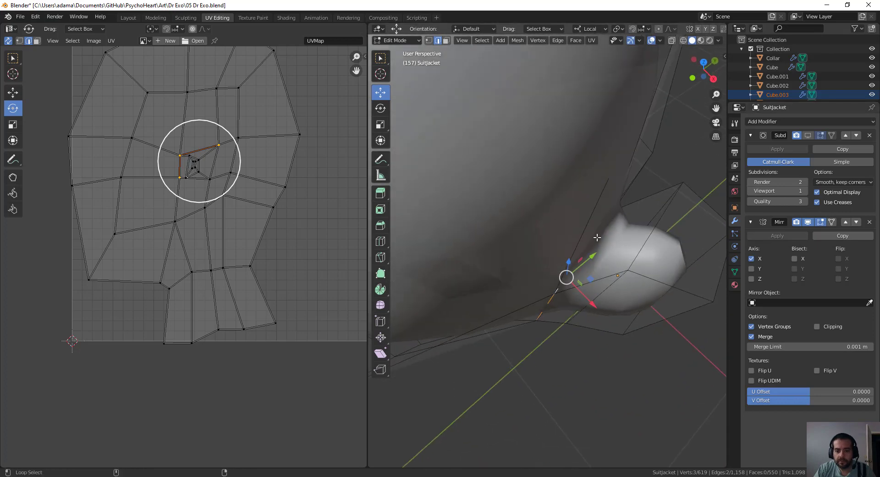
{"action": "left_click", "coordinate": [596, 237], "text": "shift"}
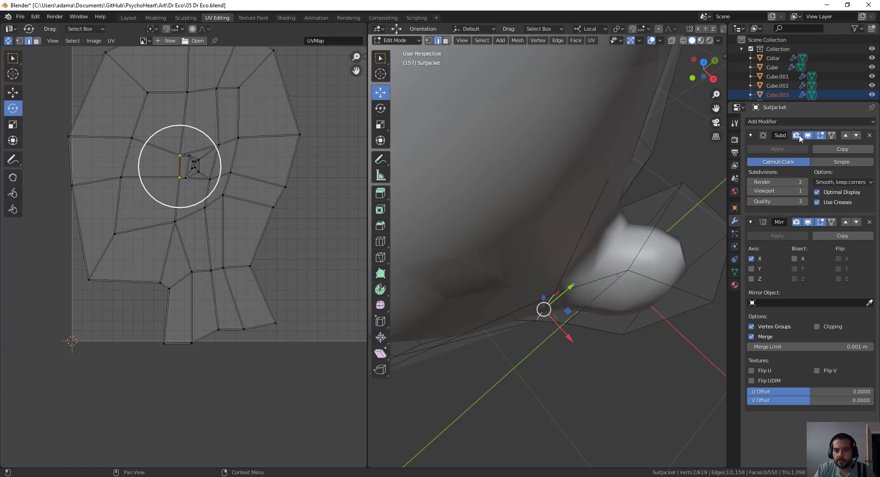
- Try a viewport subdivision level of 3 on the suit jacket and restore the original level
{"action": "left_click", "coordinate": [805, 191]}
{"action": "left_click", "coordinate": [805, 191]}
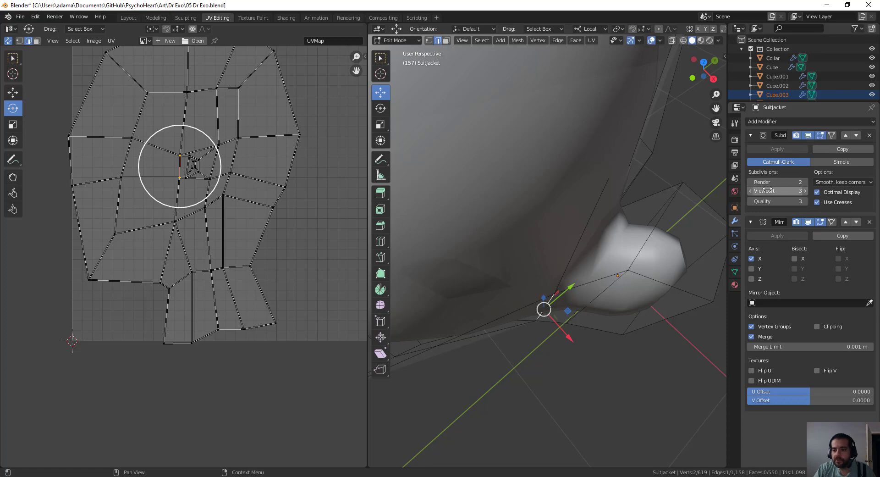
{"action": "left_click", "coordinate": [750, 190]}
{"action": "left_click", "coordinate": [750, 191]}
- Try adding the edges behind the ear to the selection, and clear the whole selection
{"action": "scroll", "coordinate": [577, 224], "scroll_direction": "down", "scroll_amount": 8}
{"action": "middle_click_drag", "start_coordinate": [493, 220], "coordinate": [455, 248]}
{"action": "scroll", "coordinate": [548, 196], "scroll_direction": "up", "scroll_amount": 2}
{"action": "left_click", "coordinate": [550, 177], "text": "shift"}
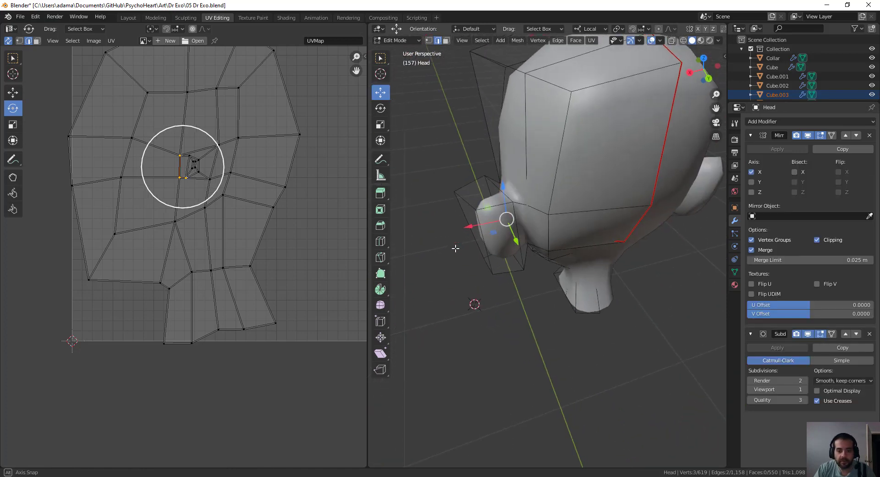
{"action": "scroll", "coordinate": [529, 251], "scroll_direction": "up", "scroll_amount": 1}
{"action": "left_click", "coordinate": [514, 187], "text": "shift"}
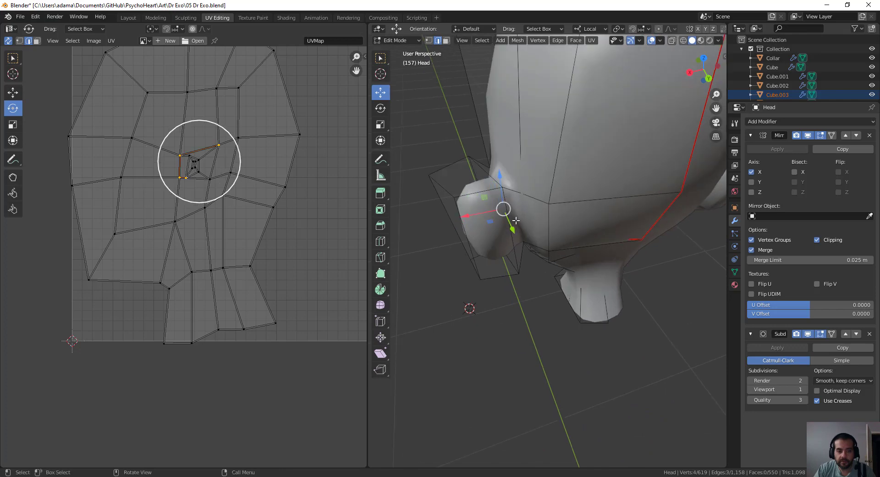
{"action": "key", "text": "alt+a"}
- Leave multi-object editing, select only the head object and open it alone in Edit Mode
{"action": "key", "text": "ctrl+Tab"}
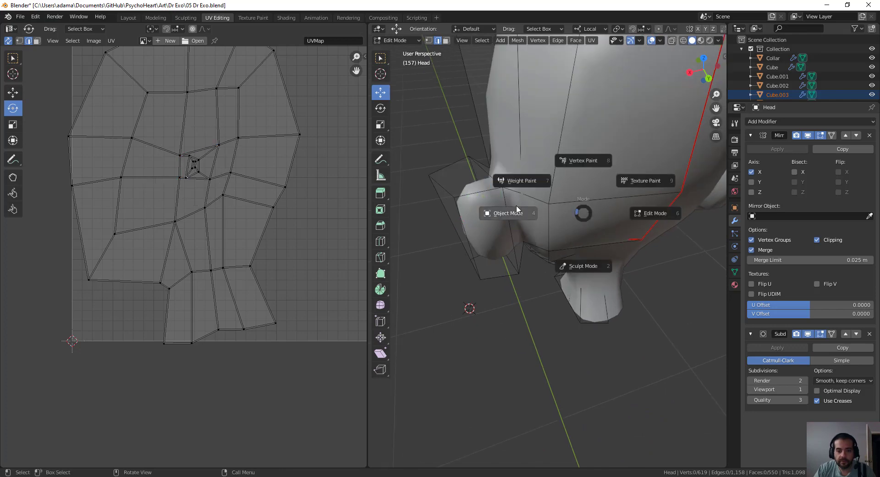
{"action": "left_click", "coordinate": [516, 210]}
{"action": "scroll", "coordinate": [453, 257], "scroll_direction": "down", "scroll_amount": 5}
{"action": "middle_click_drag", "start_coordinate": [518, 253], "coordinate": [607, 224]}
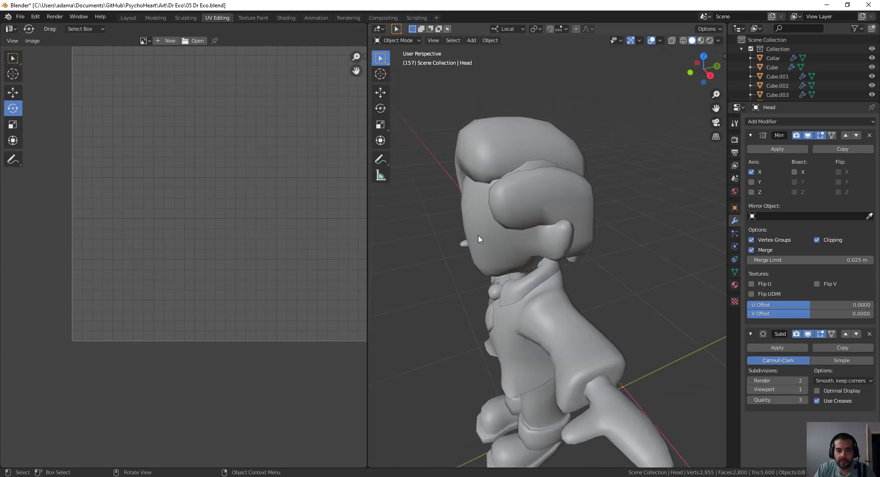
{"action": "left_click", "coordinate": [478, 234]}
{"action": "middle_click_drag", "start_coordinate": [478, 235], "coordinate": [550, 222]}
{"action": "key", "text": "ctrl+Tab"}
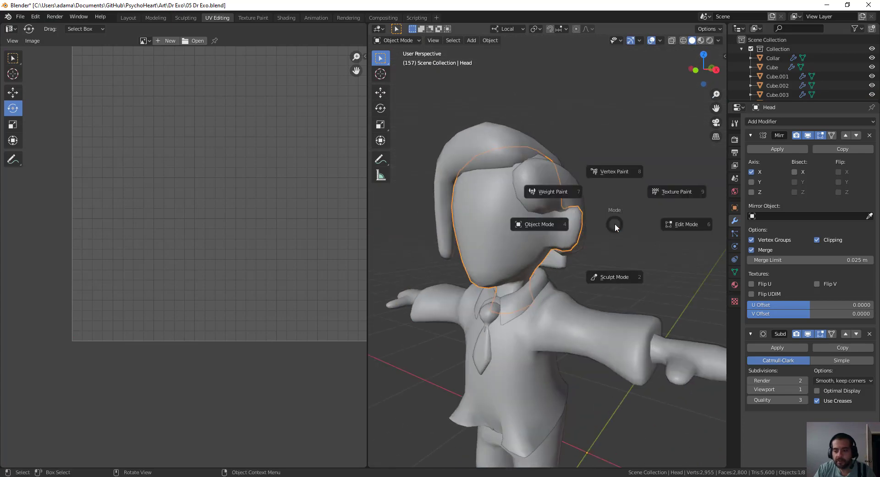
{"action": "key", "text": "Escape"}
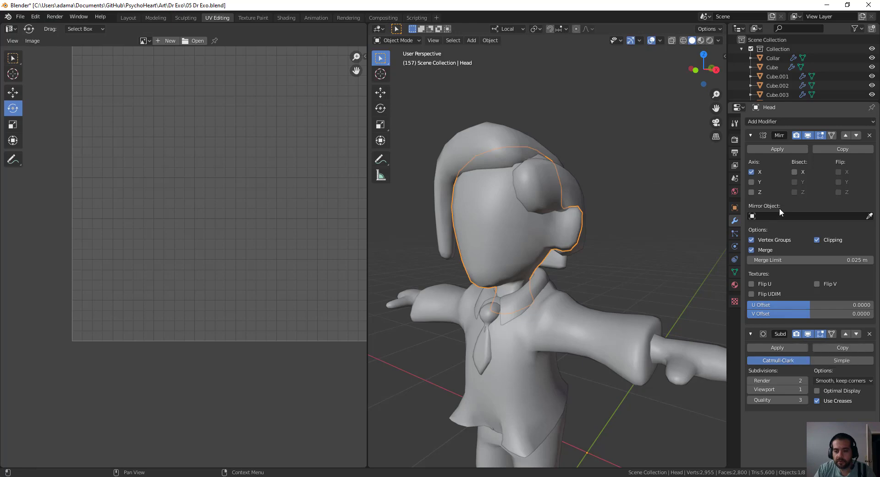
{"action": "key", "text": "ctrl+Tab"}
{"action": "left_click", "coordinate": [664, 181]}
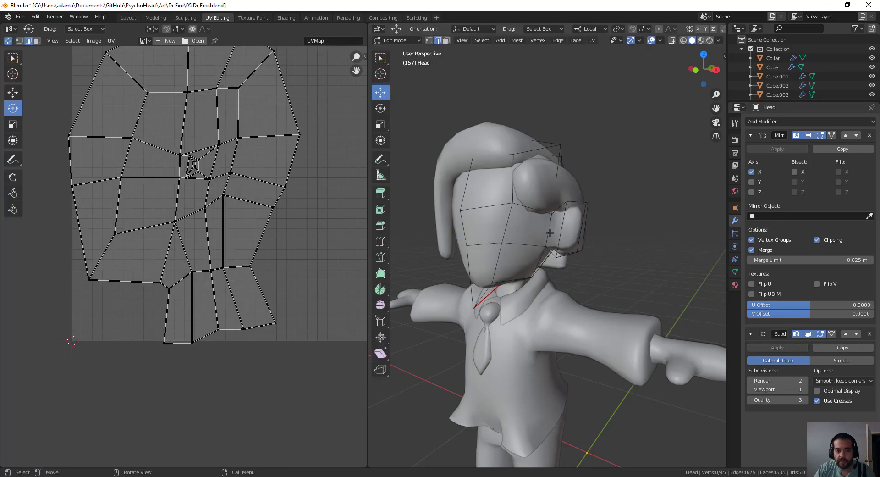
- Turn off the viewport display of the head's Subdivision modifier
{"action": "middle_click_drag", "start_coordinate": [664, 182], "coordinate": [550, 229]}
{"action": "scroll", "coordinate": [549, 259], "scroll_direction": "up", "scroll_amount": 2}
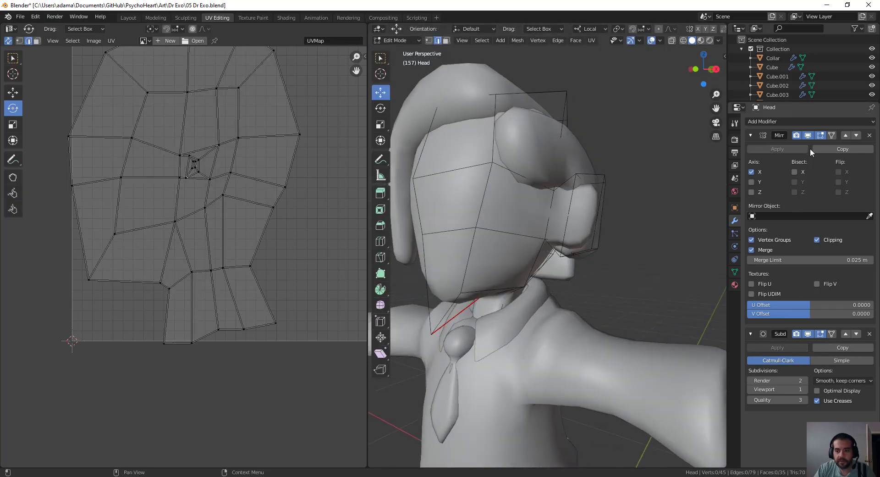
{"action": "left_click", "coordinate": [803, 335]}
{"action": "middle_click_drag", "start_coordinate": [532, 257], "coordinate": [534, 201]}
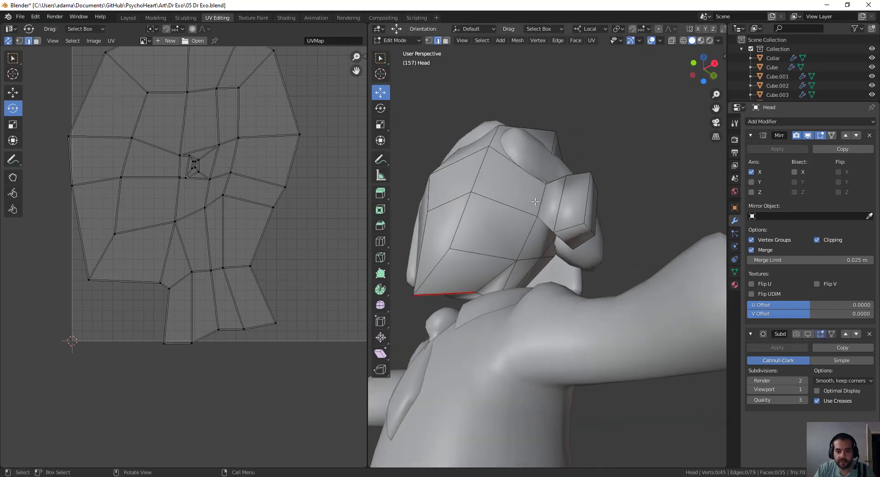
{"action": "key", "text": "a"}
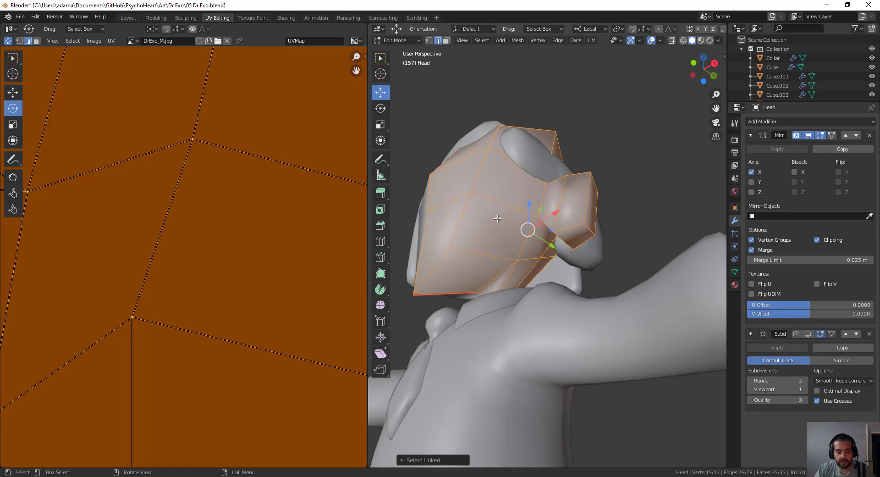
{"action": "key", "text": "alt+a"}
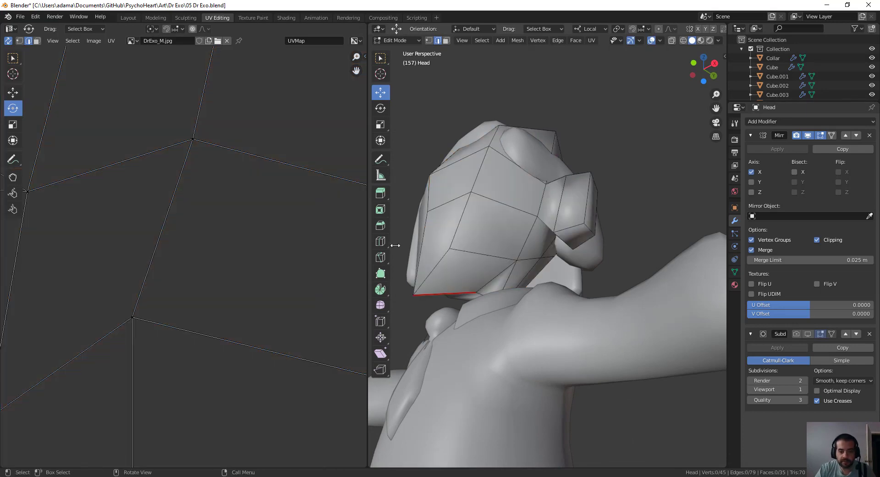
{"action": "middle_click_drag", "start_coordinate": [404, 247], "coordinate": [539, 253]}
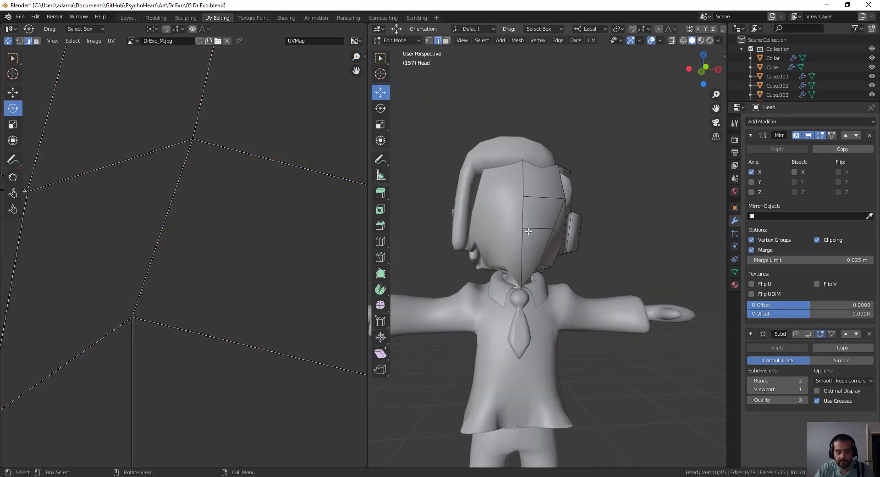
{"action": "key", "text": "grave"}
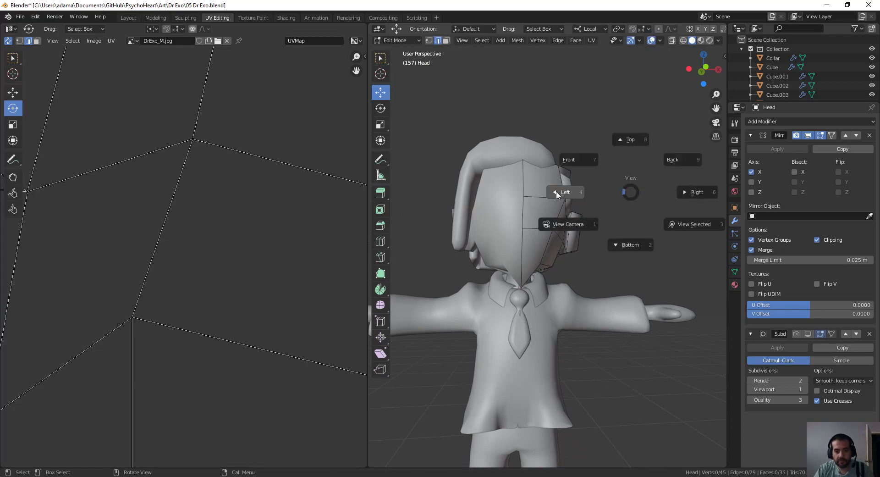
{"action": "left_click", "coordinate": [628, 202]}
{"action": "middle_click_drag", "start_coordinate": [626, 204], "coordinate": [617, 284]}
- Isolate the head by hiding all other objects in Object Mode, and reopen it in Edit Mode
{"action": "key", "text": "ctrl+Tab"}
{"action": "left_click", "coordinate": [605, 248]}
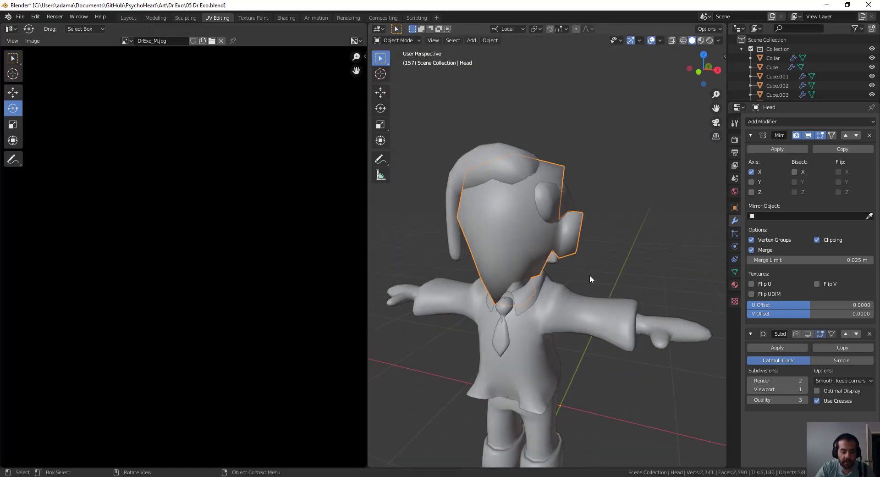
{"action": "key", "text": "ctrl+i"}
{"action": "key", "text": "h"}
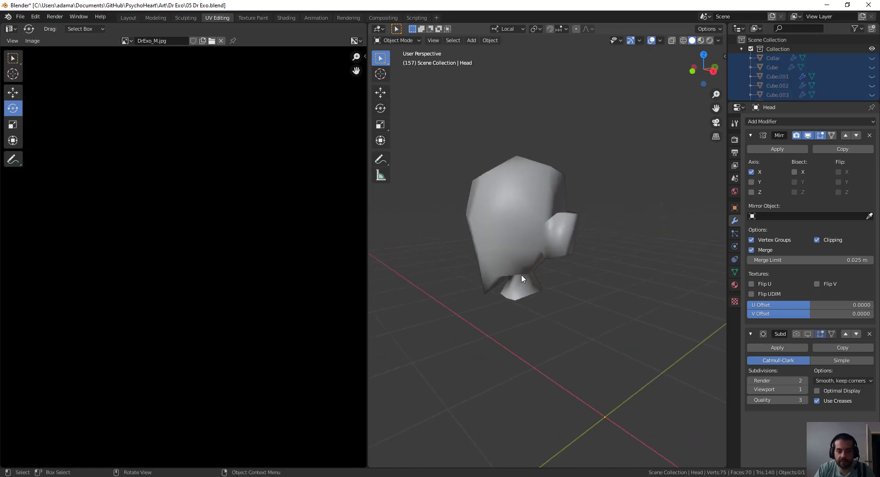
{"action": "left_click", "coordinate": [511, 252]}
{"action": "scroll", "coordinate": [520, 237], "scroll_direction": "up", "scroll_amount": 3}
{"action": "key", "text": "ctrl+Tab"}
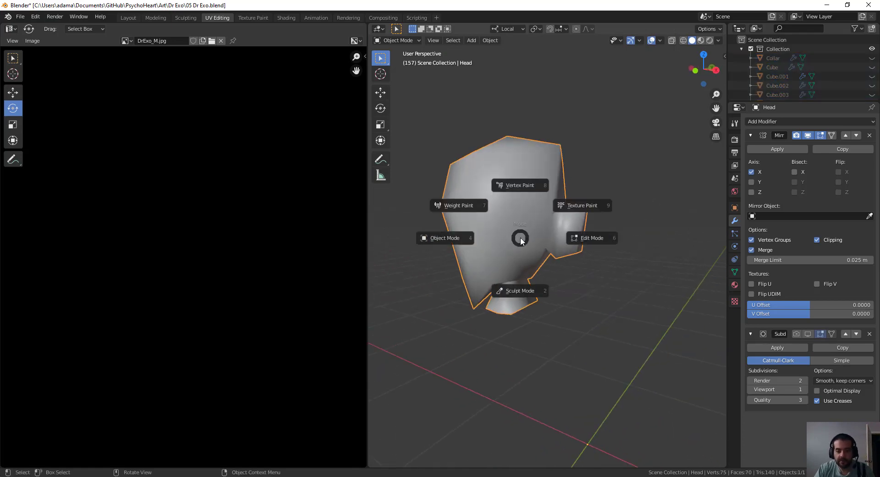
{"action": "left_click", "coordinate": [573, 242]}
{"action": "middle_click_drag", "start_coordinate": [580, 260], "coordinate": [569, 254]}
{"action": "scroll", "coordinate": [569, 254], "scroll_direction": "up", "scroll_amount": 1}
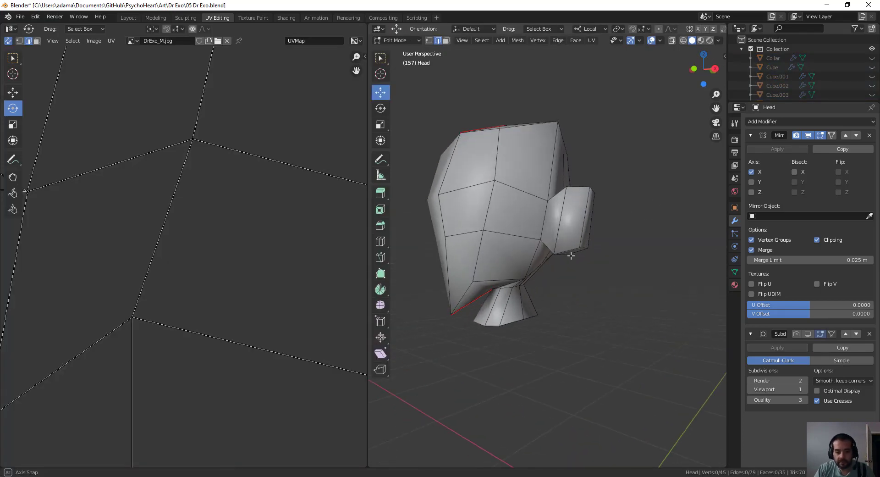
- Select the four edges where the ear meets the head and mark them as a seam
{"action": "left_click", "coordinate": [544, 225]}
{"action": "middle_click_drag", "start_coordinate": [546, 225], "coordinate": [517, 237]}
{"action": "left_click", "coordinate": [541, 258], "text": "shift"}
{"action": "left_click", "coordinate": [527, 211], "text": "shift"}
{"action": "left_click", "coordinate": [520, 245], "text": "shift"}
{"action": "key", "text": "ctrl+z"}
{"action": "middle_click_drag", "start_coordinate": [501, 206], "coordinate": [458, 229]}
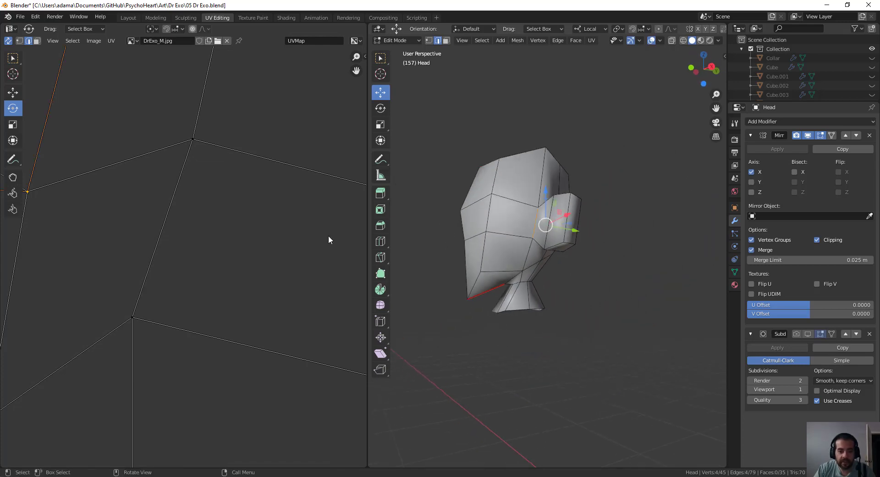
{"action": "scroll", "coordinate": [312, 252], "scroll_direction": "down", "scroll_amount": 6}
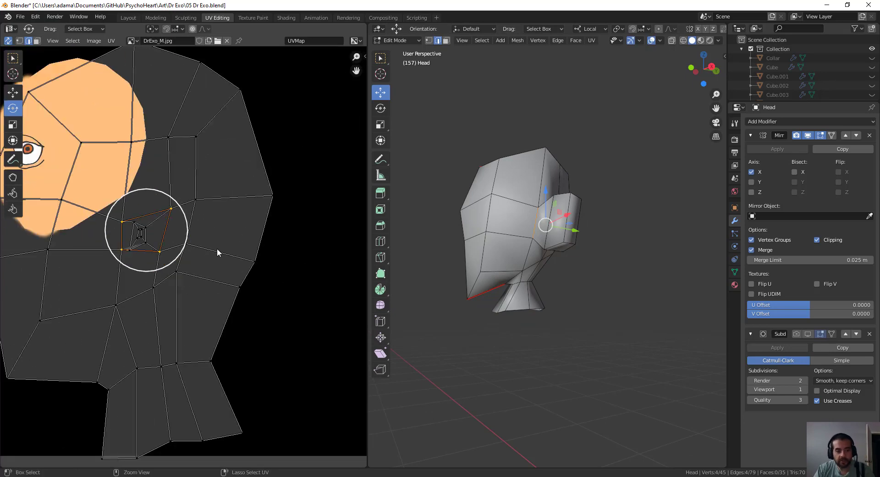
{"action": "right_click", "coordinate": [216, 248]}
{"action": "left_click", "coordinate": [216, 248]}
- Select the entire linked head mesh and unwrap it with the ear as a separate UV island
{"action": "middle_click_drag", "start_coordinate": [448, 230], "coordinate": [567, 253]}
{"action": "key", "text": "l"}
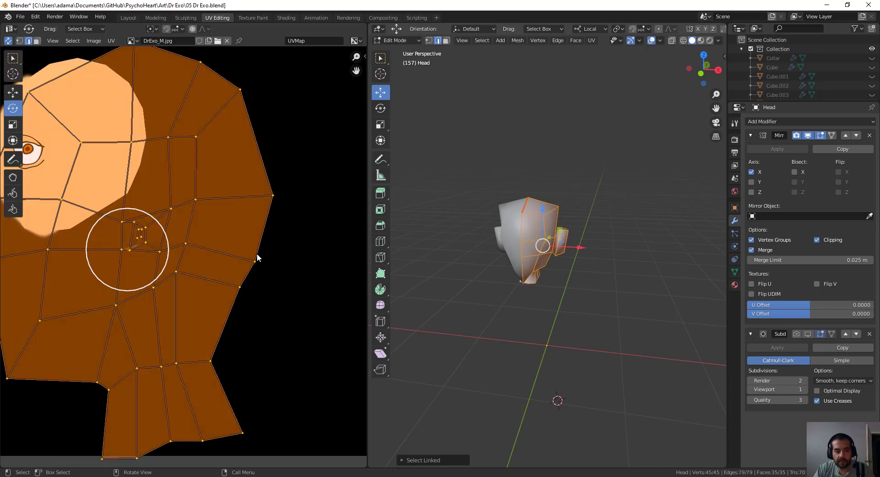
{"action": "key", "text": "u"}
{"action": "scroll", "coordinate": [240, 254], "scroll_direction": "down", "scroll_amount": 7}
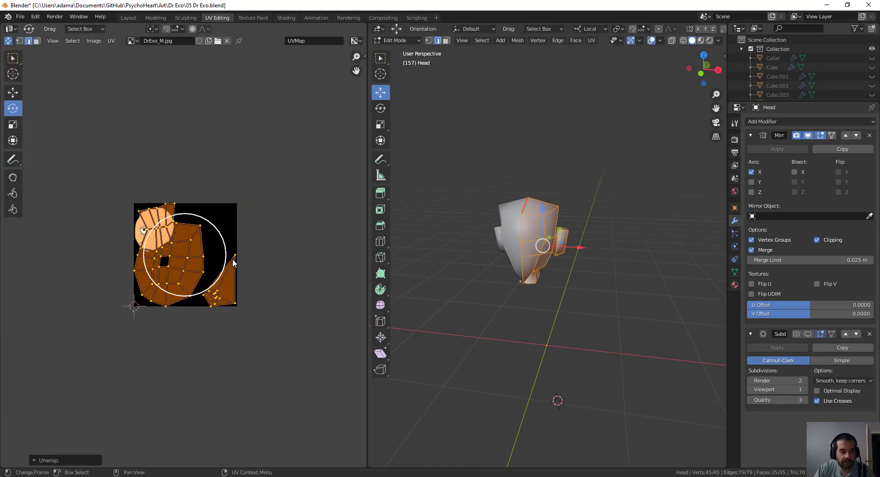
{"action": "scroll", "coordinate": [232, 258], "scroll_direction": "up", "scroll_amount": 6}
{"action": "middle_click_drag", "start_coordinate": [505, 269], "coordinate": [522, 264]}
{"action": "scroll", "coordinate": [612, 247], "scroll_direction": "up", "scroll_amount": 3}
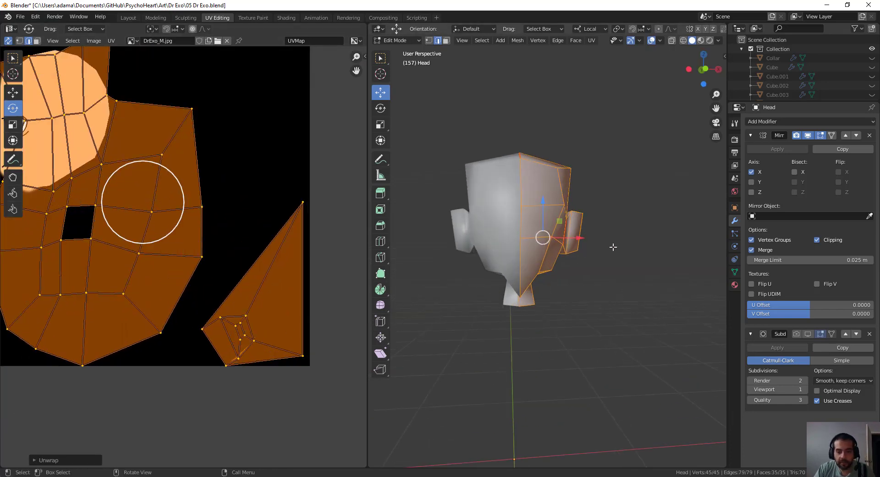
{"action": "middle_click_drag", "start_coordinate": [613, 247], "coordinate": [607, 280]}
{"action": "scroll", "coordinate": [549, 268], "scroll_direction": "up", "scroll_amount": 3}
{"action": "scroll", "coordinate": [576, 293], "scroll_direction": "up", "scroll_amount": 1}
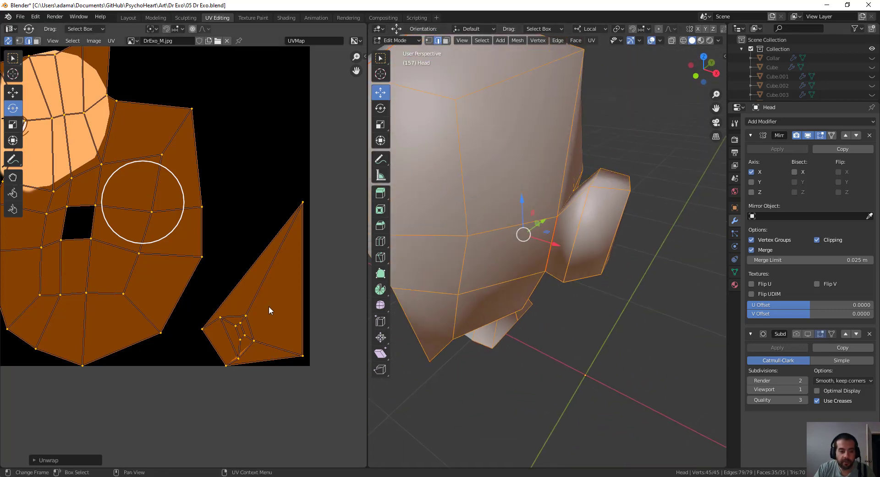
- Isolate the ear by selecting its UV island in face select mode, inverting the selection and hiding the rest
{"action": "left_click", "coordinate": [268, 315]}
{"action": "key", "text": "l"}
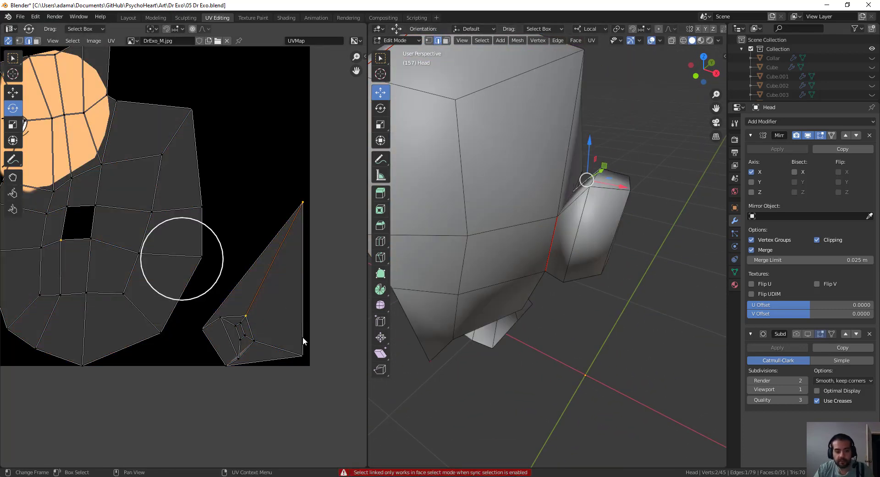
{"action": "key", "text": "3"}
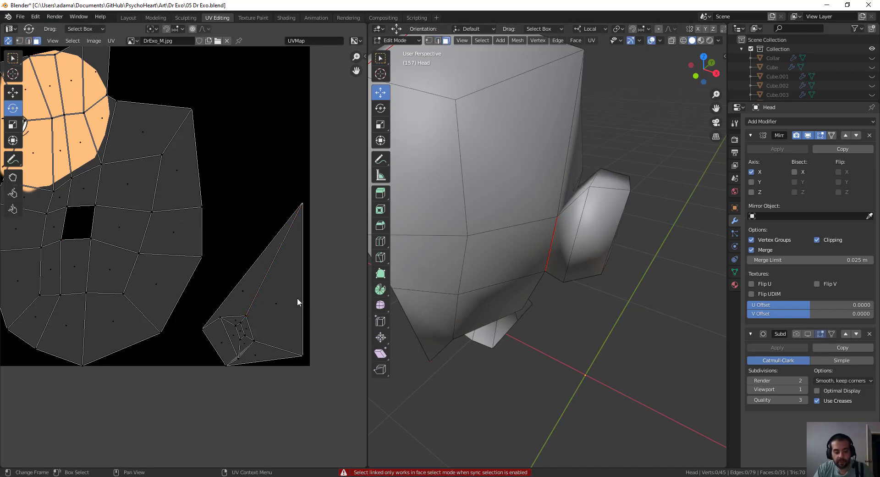
{"action": "key", "text": "l"}
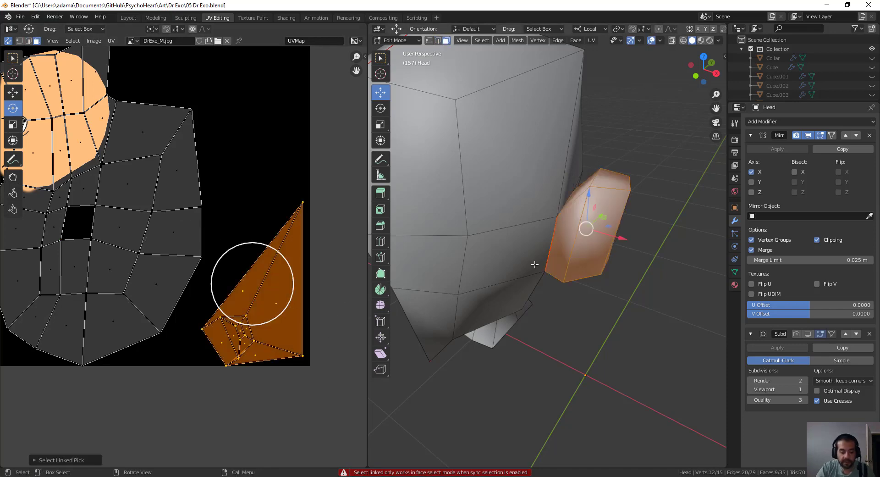
{"action": "key", "text": "ctrl+i"}
{"action": "key", "text": "h"}
- Select the edge loops running around the isolated ear in edge select mode and mark them as seams
{"action": "middle_click_drag", "start_coordinate": [534, 264], "coordinate": [548, 221]}
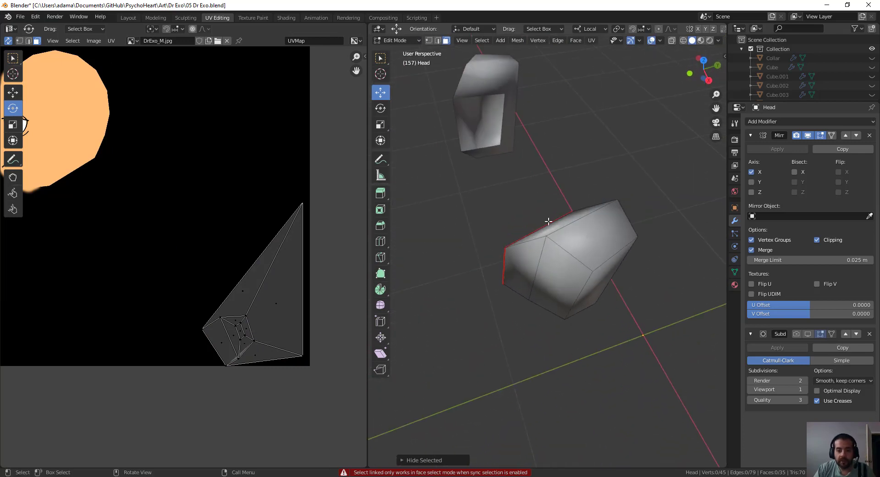
{"action": "middle_click_drag", "start_coordinate": [590, 243], "coordinate": [503, 228]}
{"action": "middle_click_drag", "start_coordinate": [621, 250], "coordinate": [570, 286]}
{"action": "key", "text": "2"}
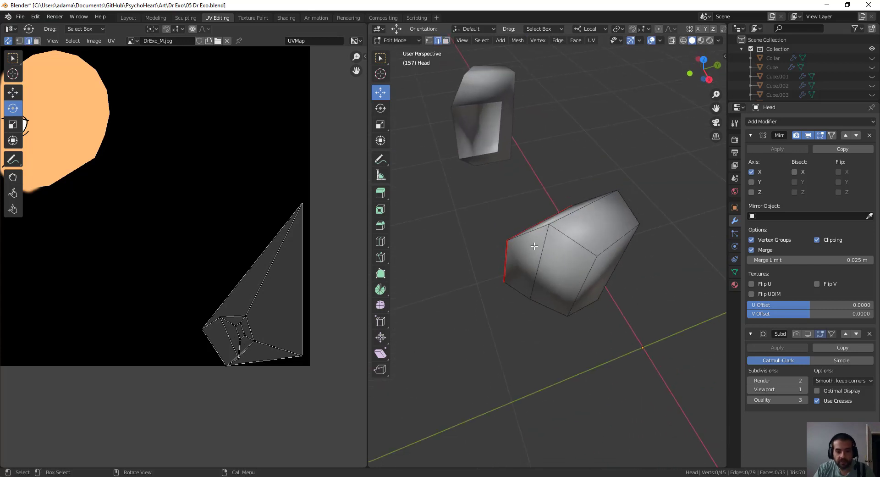
{"action": "middle_click_drag", "start_coordinate": [534, 246], "coordinate": [589, 264]}
{"action": "left_click", "coordinate": [592, 264], "text": "alt"}
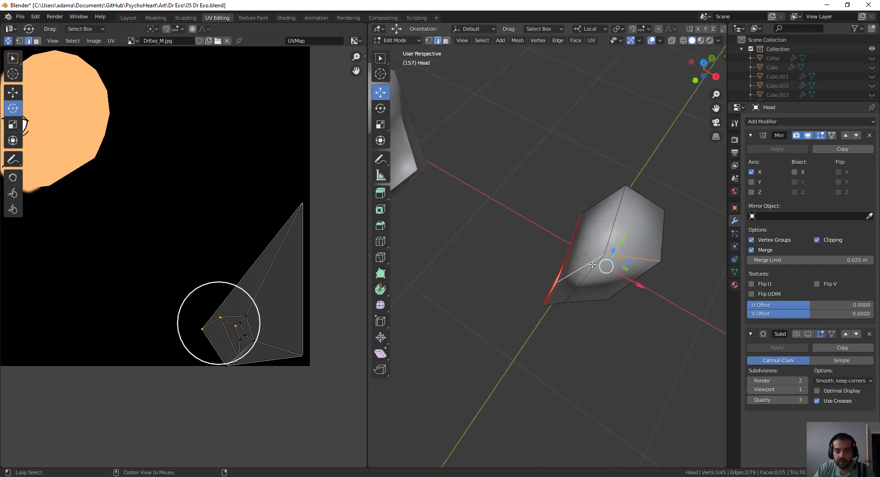
{"action": "middle_click_drag", "start_coordinate": [663, 230], "coordinate": [512, 195]}
{"action": "left_click", "coordinate": [656, 264], "text": "alt+shift"}
{"action": "middle_click_drag", "start_coordinate": [496, 240], "coordinate": [605, 293]}
{"action": "left_click", "coordinate": [512, 212], "text": "alt+shift"}
{"action": "left_click", "coordinate": [547, 200], "text": "alt+shift"}
{"action": "middle_click_drag", "start_coordinate": [554, 201], "coordinate": [598, 207]}
{"action": "key", "text": "ctrl+e"}
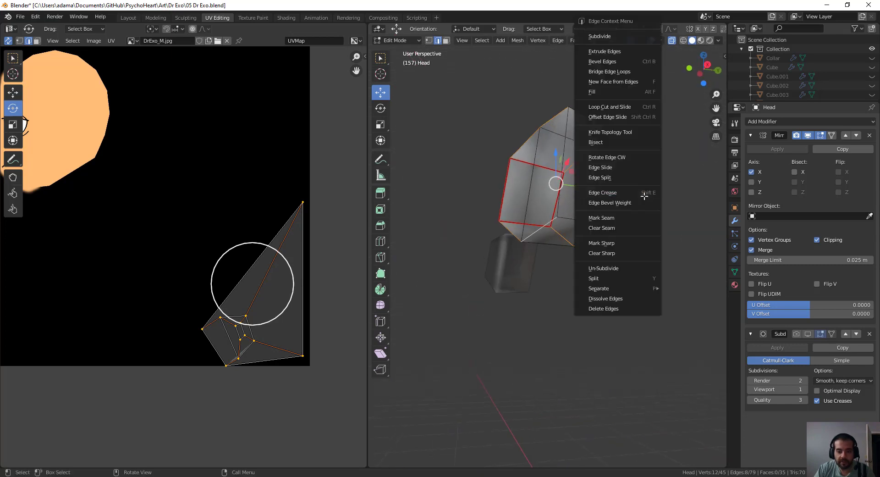
{"action": "left_click", "coordinate": [632, 218]}
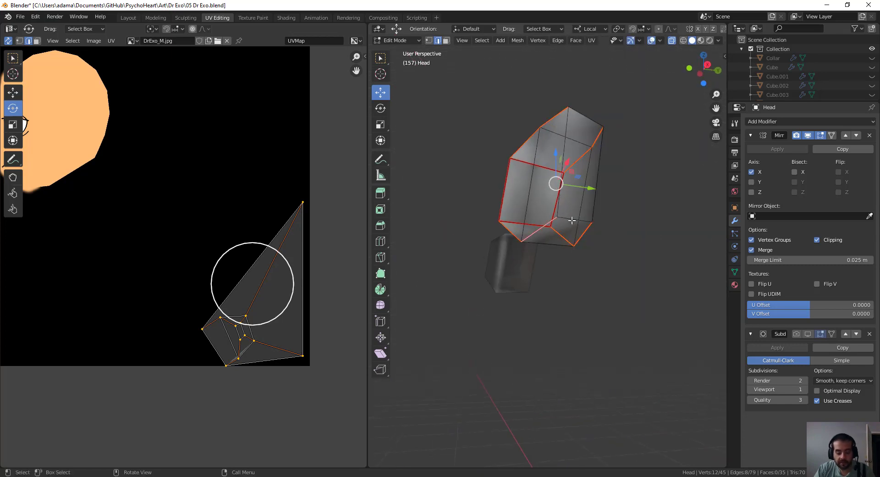
- Unwrap the whole linked ear along its new seams and move its UV island away from the face image
{"action": "key", "text": "l"}
{"action": "key", "text": "u"}
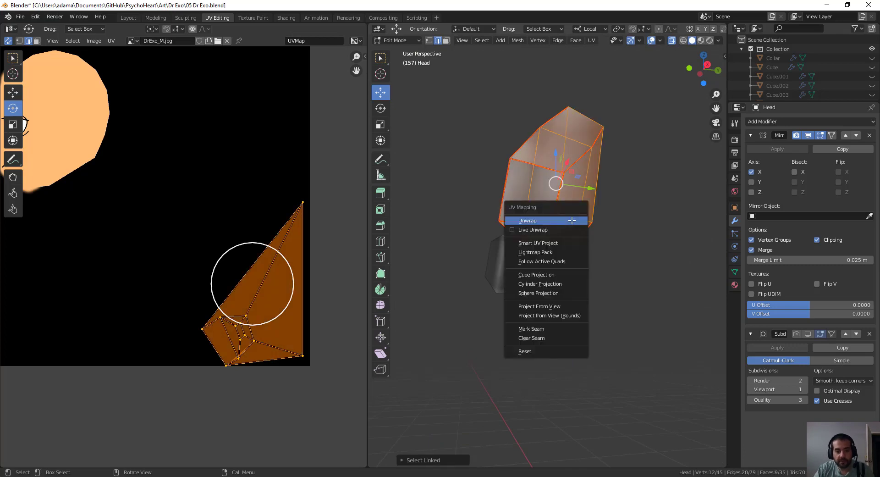
{"action": "left_click", "coordinate": [572, 220]}
{"action": "scroll", "coordinate": [179, 252], "scroll_direction": "down", "scroll_amount": 2}
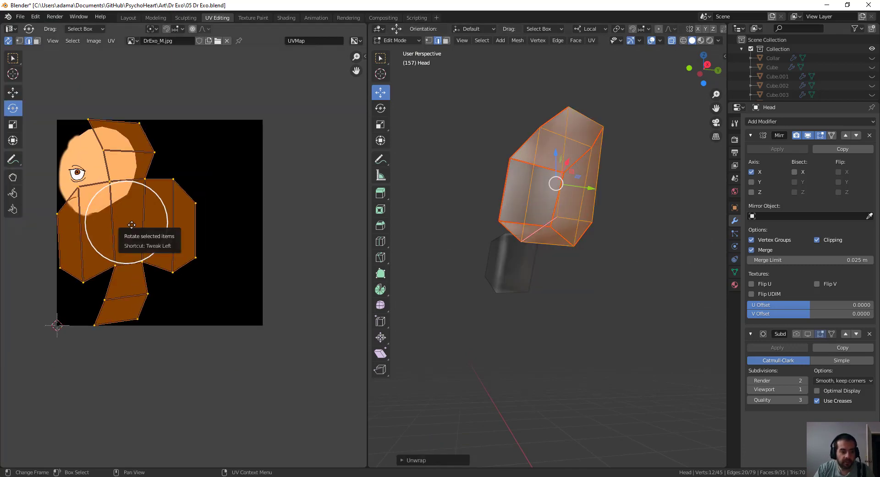
{"action": "left_click_drag", "start_coordinate": [130, 224], "coordinate": [133, 224]}
{"action": "key", "text": "g"}
{"action": "left_click", "coordinate": [253, 231]}
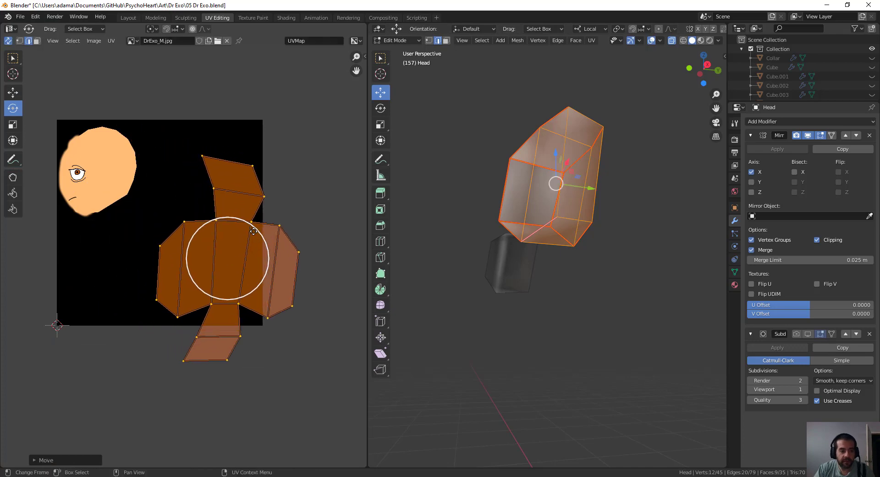
- Examine how the border edges of the ear's UV island correspond to the seam edges on the ear mesh
{"action": "middle_click_drag", "start_coordinate": [423, 179], "coordinate": [458, 239]}
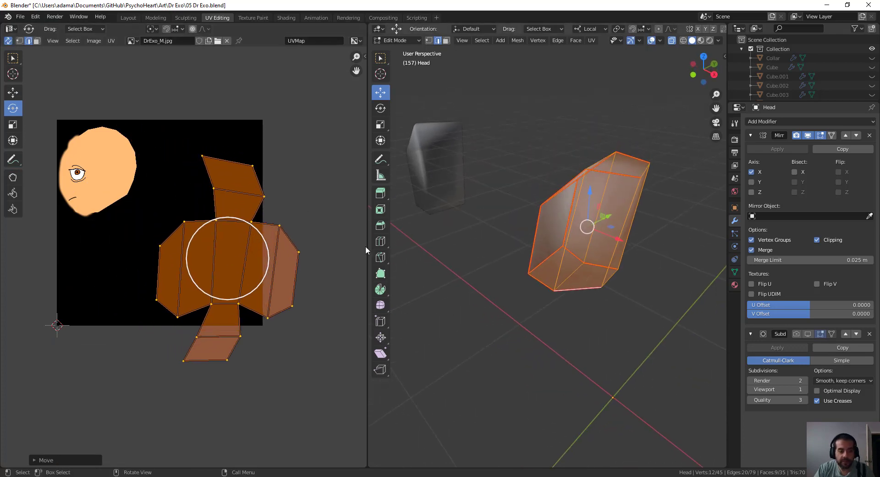
{"action": "left_click", "coordinate": [314, 218]}
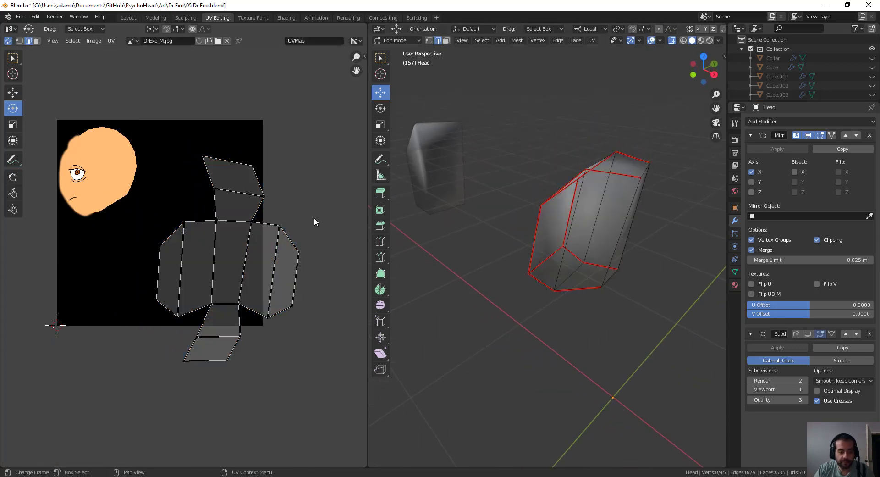
{"action": "left_click", "coordinate": [196, 228]}
{"action": "middle_click_drag", "start_coordinate": [570, 197], "coordinate": [576, 207]}
{"action": "left_click", "coordinate": [578, 209], "text": "shift"}
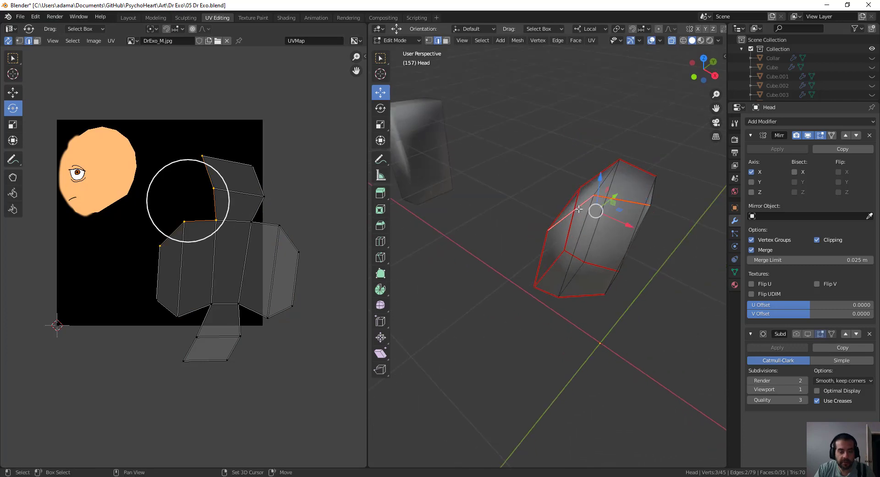
{"action": "left_click", "coordinate": [258, 215]}
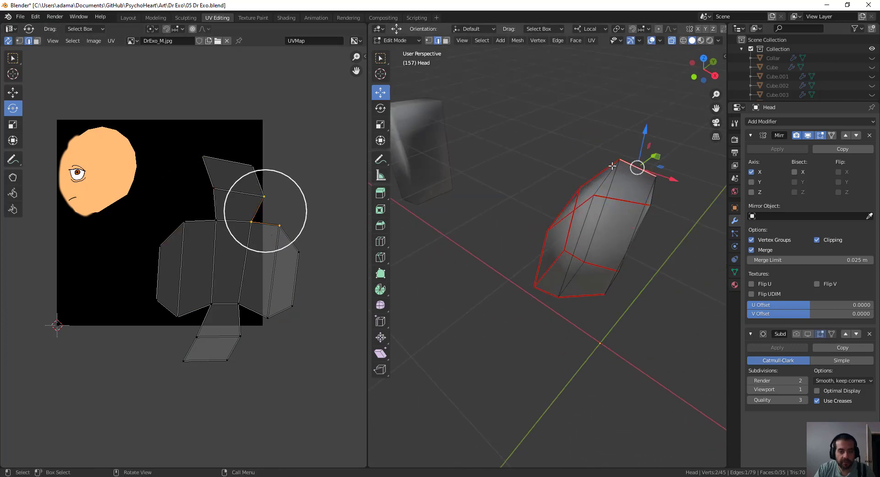
{"action": "middle_click_drag", "start_coordinate": [591, 220], "coordinate": [604, 213]}
{"action": "left_click", "coordinate": [604, 213], "text": "shift"}
{"action": "middle_click_drag", "start_coordinate": [571, 247], "coordinate": [532, 203]}
{"action": "scroll", "coordinate": [251, 255], "scroll_direction": "down", "scroll_amount": 1}
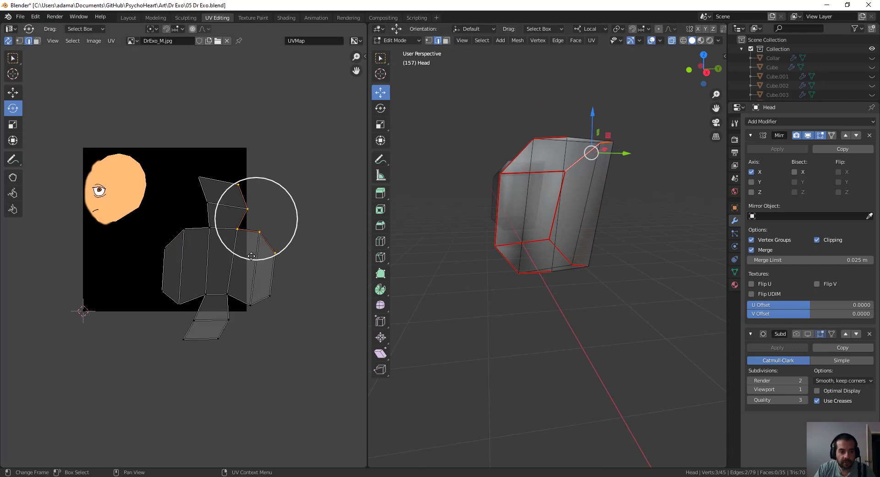
- Select the ear's UV island in face select mode, scale it down and move it outside the texture image
{"action": "key", "text": "l"}
{"action": "left_click", "coordinate": [306, 216]}
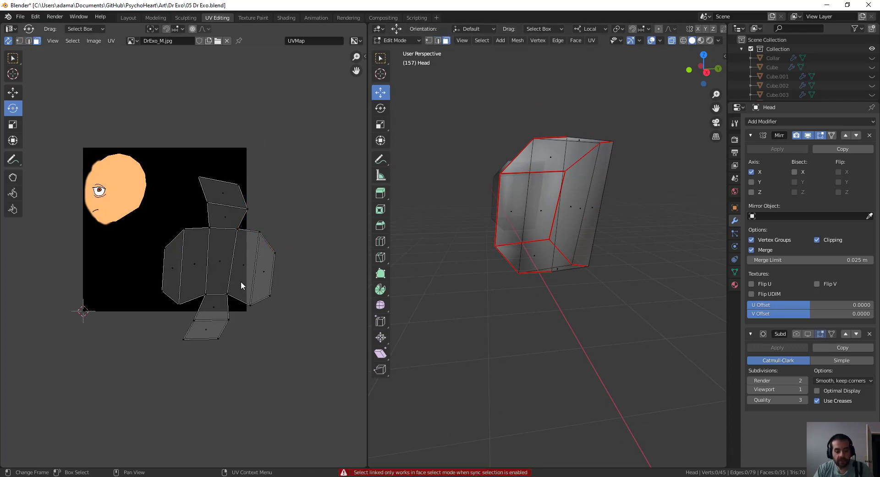
{"action": "key", "text": "l"}
{"action": "key", "text": "r"}
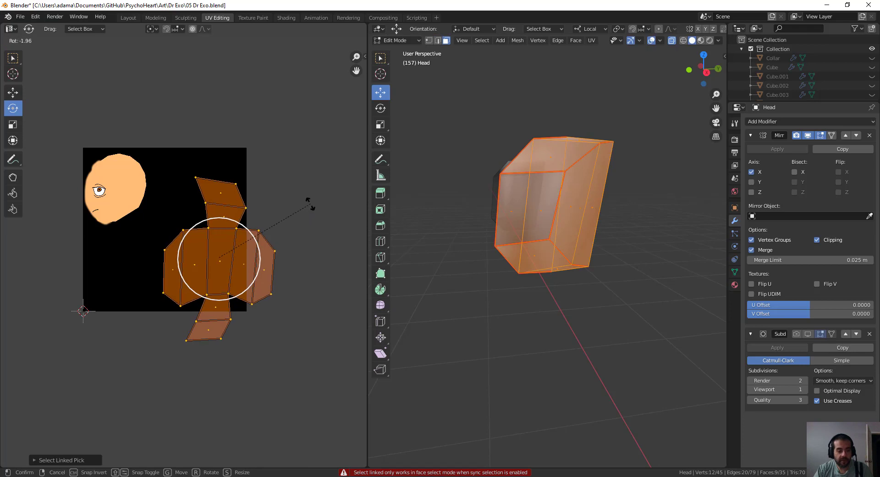
{"action": "key", "text": "s"}
{"action": "left_click", "coordinate": [233, 257]}
{"action": "scroll", "coordinate": [233, 258], "scroll_direction": "down", "scroll_amount": 1}
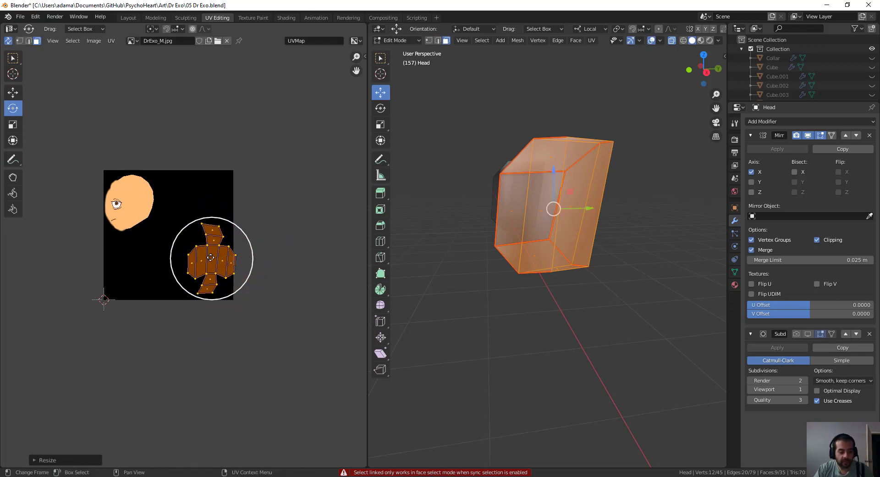
{"action": "key", "text": "g"}
{"action": "left_click", "coordinate": [312, 243]}
- Reveal the hidden head geometry and turn on the Subdivision modifier's viewport display
{"action": "middle_click_drag", "start_coordinate": [485, 230], "coordinate": [596, 198]}
{"action": "key", "text": "alt+h"}
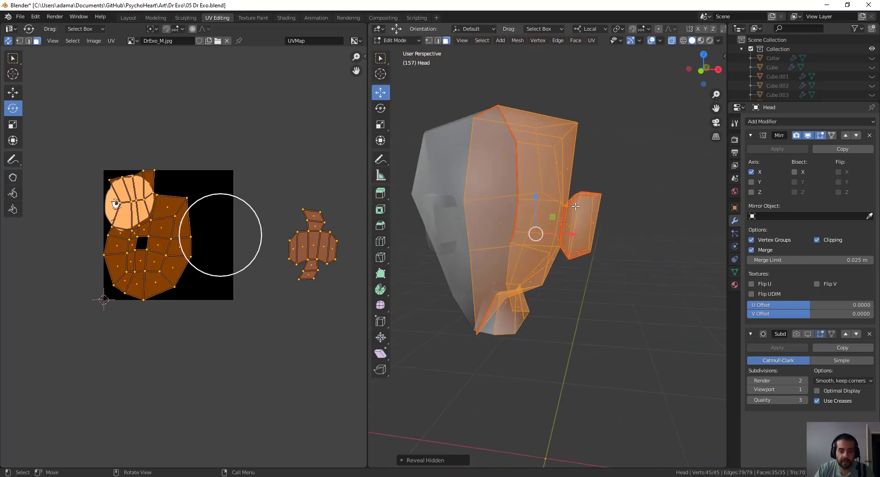
{"action": "left_click", "coordinate": [807, 333]}
{"action": "middle_click_drag", "start_coordinate": [531, 256], "coordinate": [600, 256]}
- Select the head's linked UV island and rotate it so the head stands upright with the neck pointing down
{"action": "left_click", "coordinate": [144, 251]}
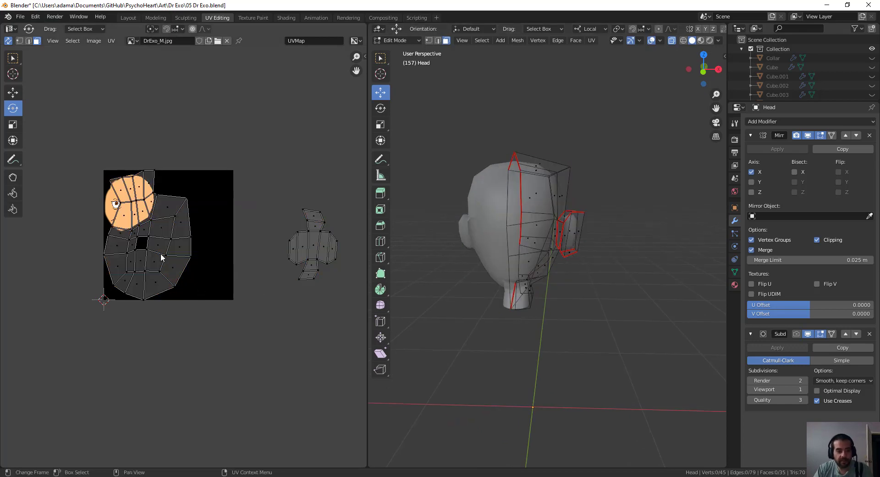
{"action": "key", "text": "l"}
{"action": "key", "text": "r"}
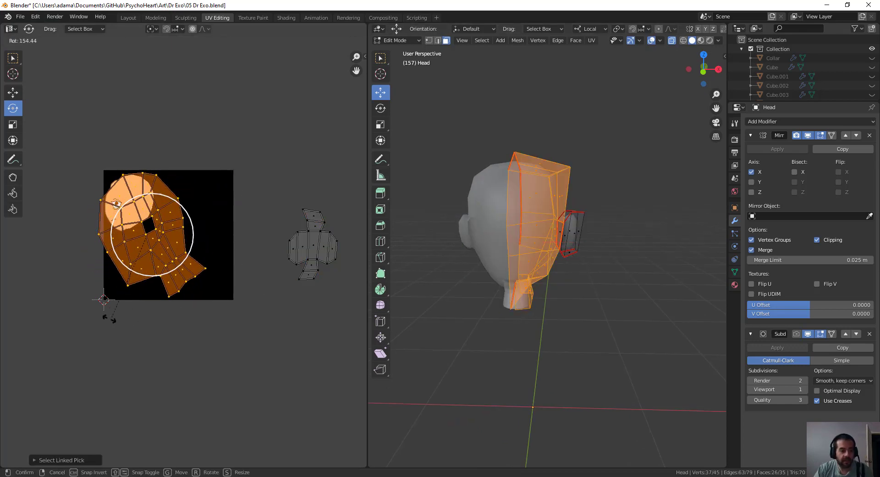
{"action": "left_click", "coordinate": [84, 289]}
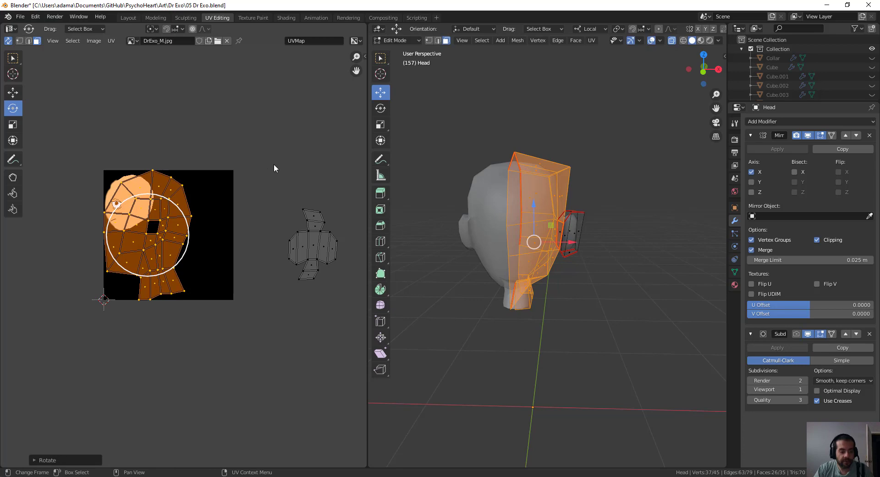
- Scale down the head's UV island and move it out of the texture image, beside the ear island
{"action": "key", "text": "s"}
{"action": "left_click", "coordinate": [242, 182]}
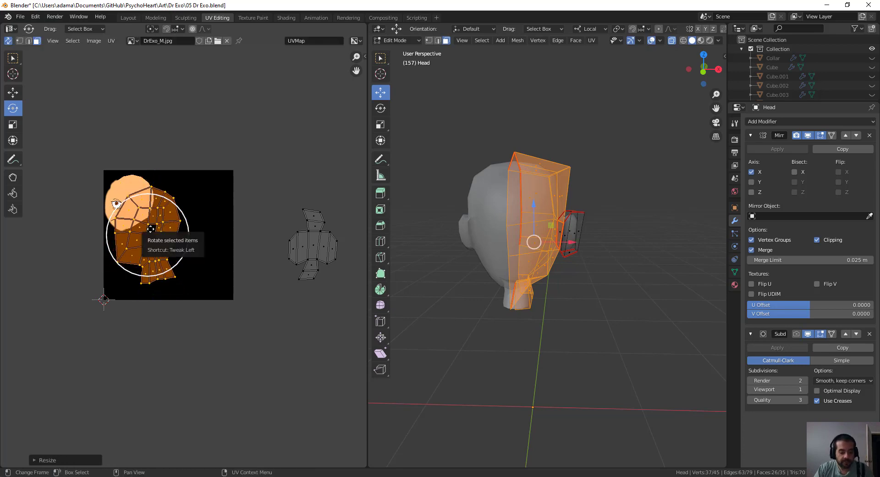
{"action": "key", "text": "g"}
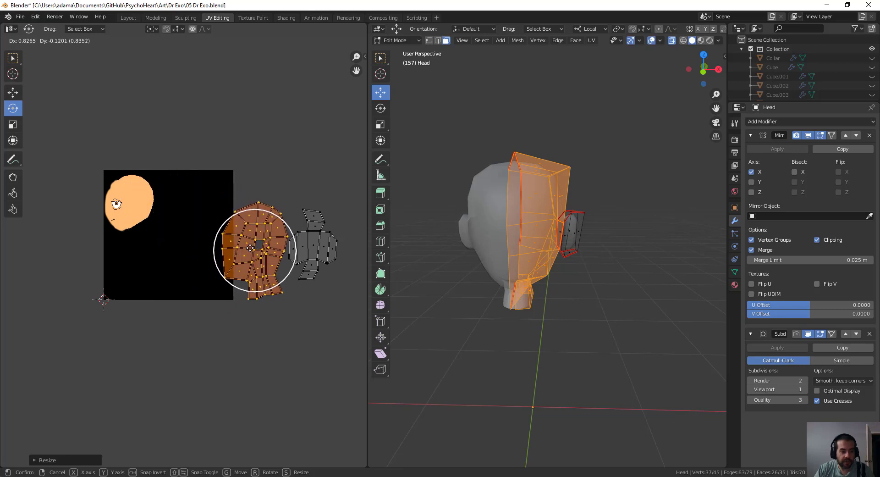
{"action": "left_click", "coordinate": [263, 239]}
- Select the head and ear UV islands together, scale them down and place them above the texture image
{"action": "left_click_drag", "start_coordinate": [219, 172], "coordinate": [351, 318]}
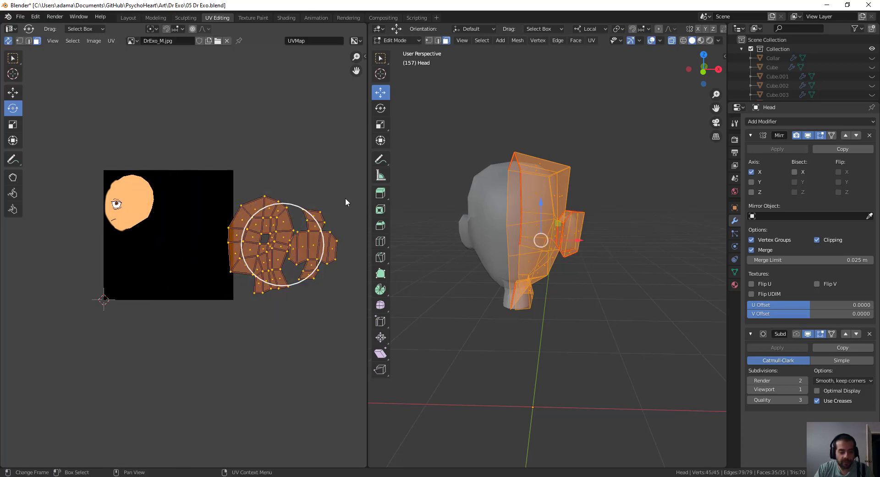
{"action": "key", "text": "s"}
{"action": "left_click", "coordinate": [282, 252]}
{"action": "key", "text": "g"}
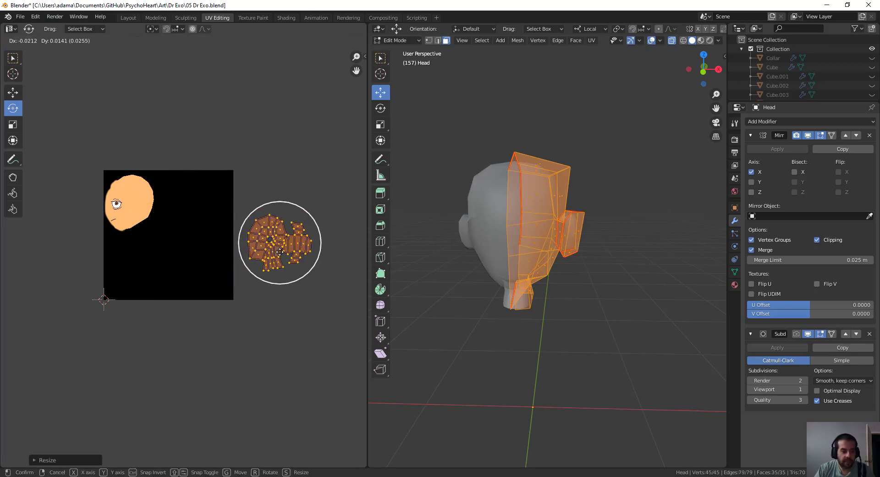
{"action": "left_click", "coordinate": [136, 138]}
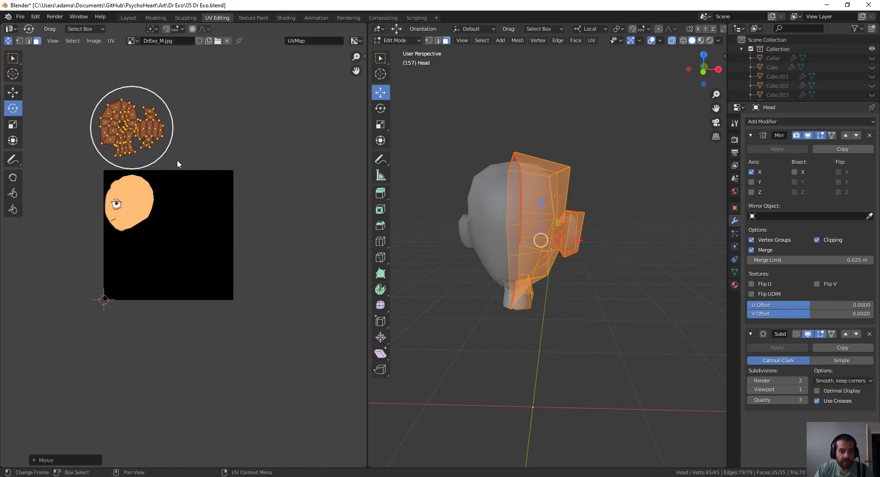
- Return to Object Mode and unhide all the other character objects
{"action": "middle_click_drag", "start_coordinate": [518, 197], "coordinate": [525, 208]}
{"action": "key", "text": "alt+h"}
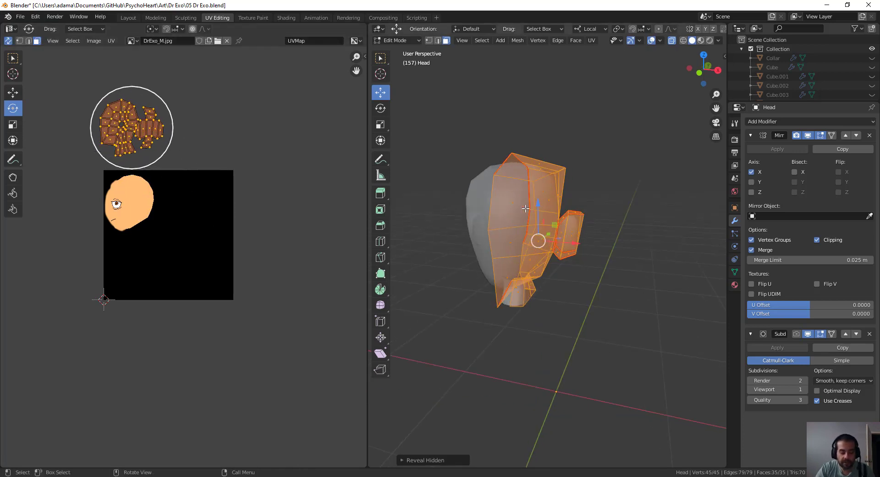
{"action": "key", "text": "ctrl+Tab"}
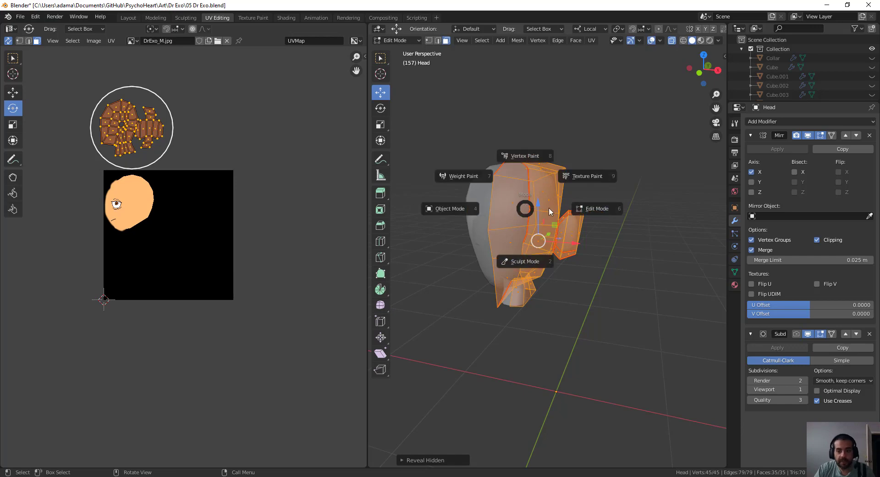
{"action": "left_click", "coordinate": [456, 208]}
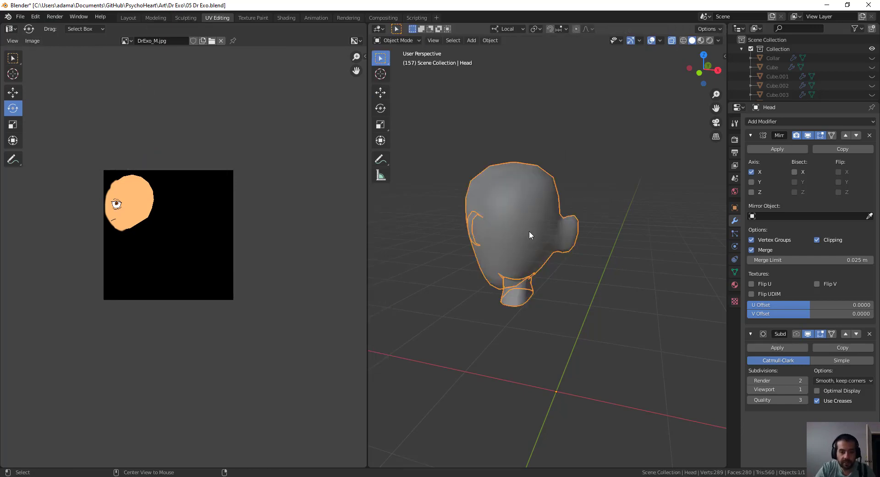
{"action": "key", "text": "alt+h"}
{"action": "scroll", "coordinate": [588, 273], "scroll_direction": "down", "scroll_amount": 3}
{"action": "middle_click_drag", "start_coordinate": [606, 348], "coordinate": [601, 292], "text": "shift"}
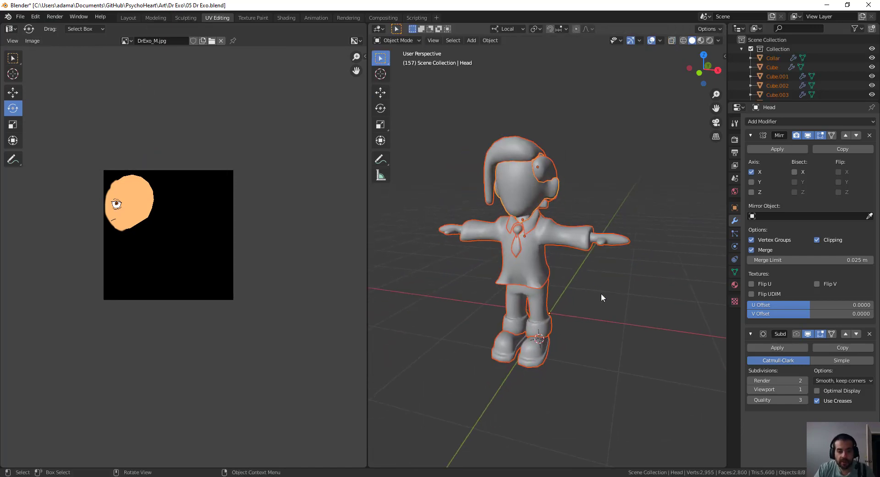
- Open all character objects together in Edit Mode, reveal their hidden geometry and clear the selection
{"action": "left_click", "coordinate": [601, 294]}
{"action": "left_click_drag", "start_coordinate": [640, 381], "coordinate": [421, 133]}
{"action": "right_click", "coordinate": [562, 213]}
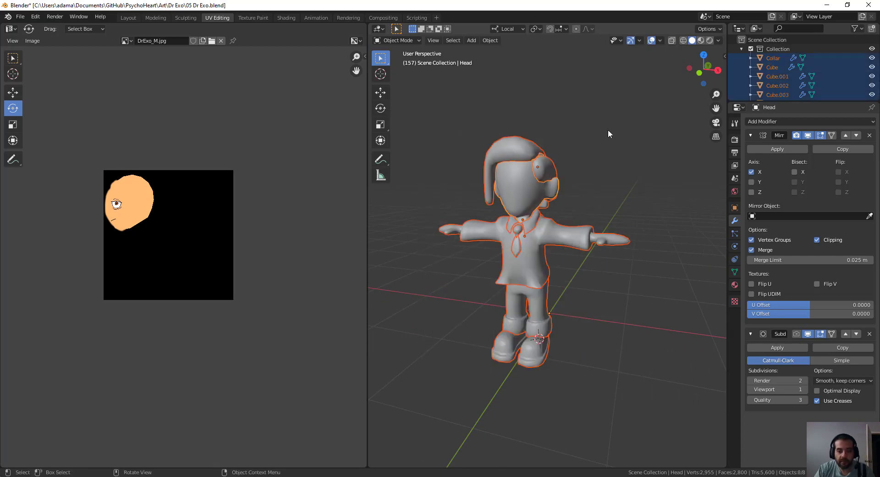
{"action": "key", "text": "ctrl+Tab"}
{"action": "left_click", "coordinate": [662, 140]}
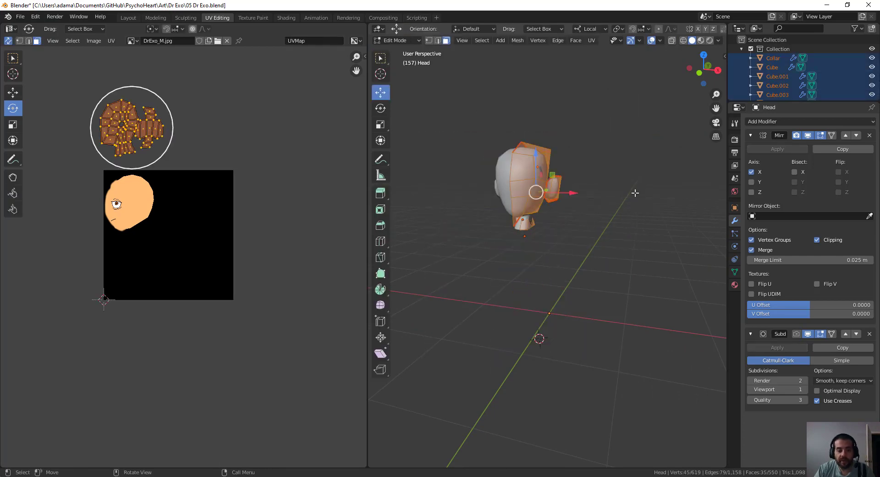
{"action": "key", "text": "alt+h"}
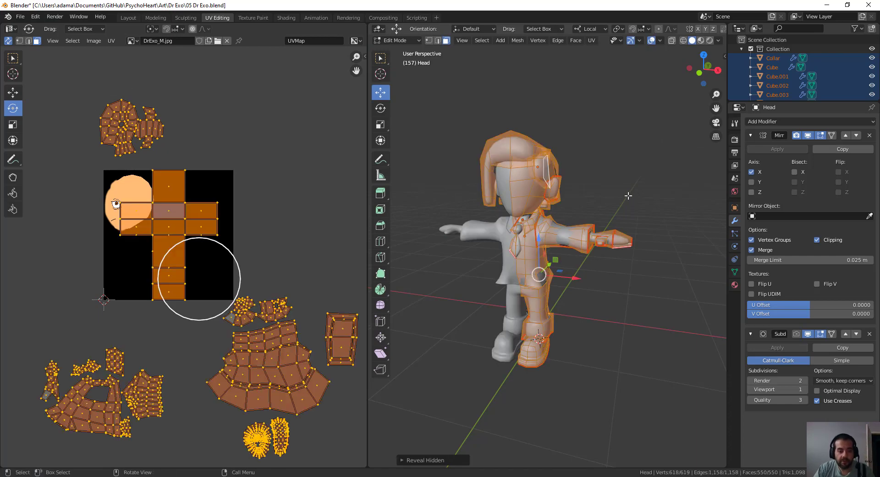
{"action": "key", "text": "alt+a"}
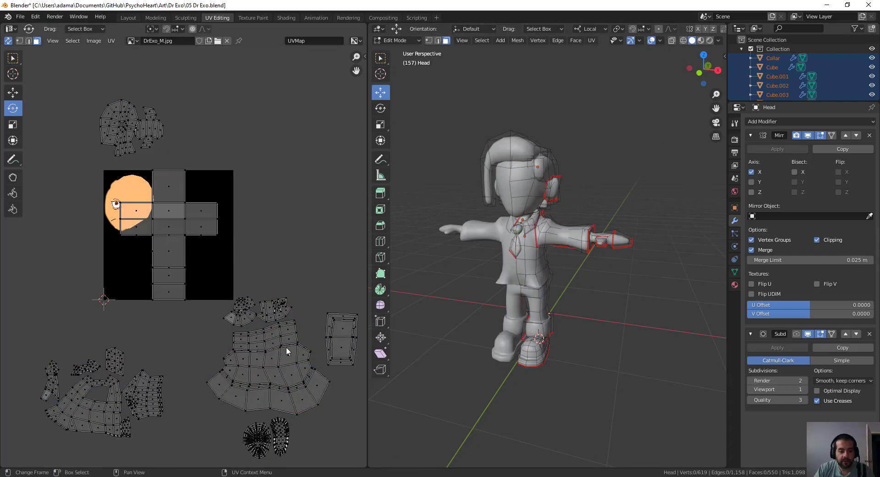
- Select the UV island groups one after another to check which body parts they cover, including a face on the tie
{"action": "scroll", "coordinate": [287, 351], "scroll_direction": "down", "scroll_amount": 2}
{"action": "left_click_drag", "start_coordinate": [87, 287], "coordinate": [180, 424]}
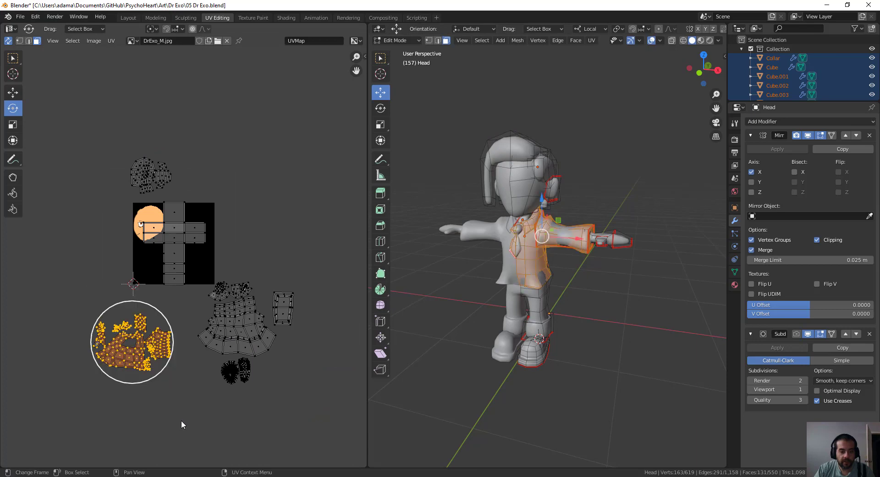
{"action": "left_click_drag", "start_coordinate": [321, 415], "coordinate": [205, 267]}
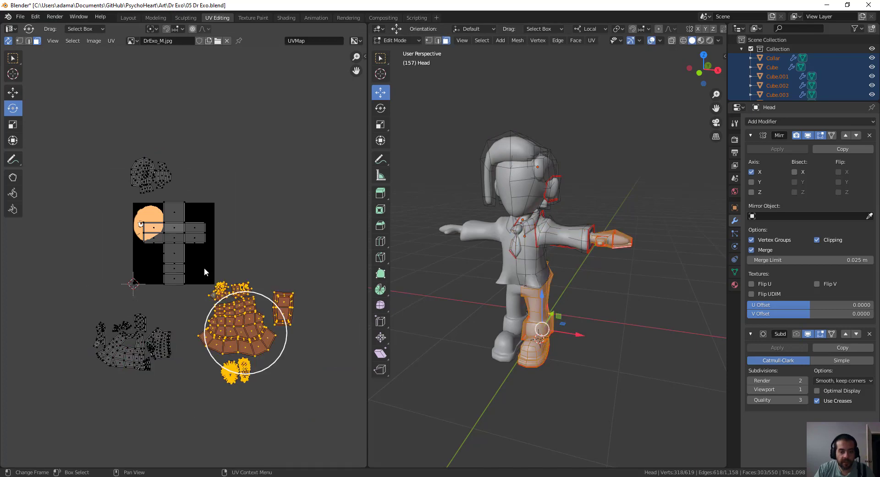
{"action": "left_click_drag", "start_coordinate": [236, 128], "coordinate": [126, 193]}
{"action": "left_click", "coordinate": [513, 248]}
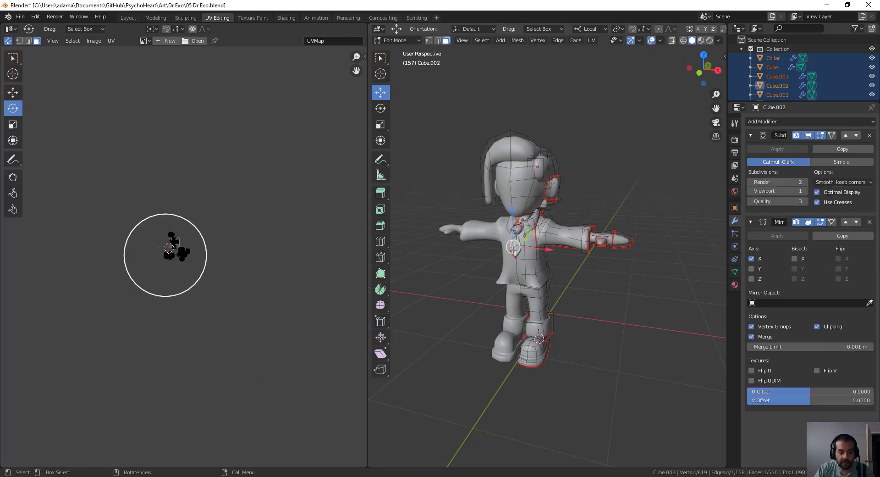